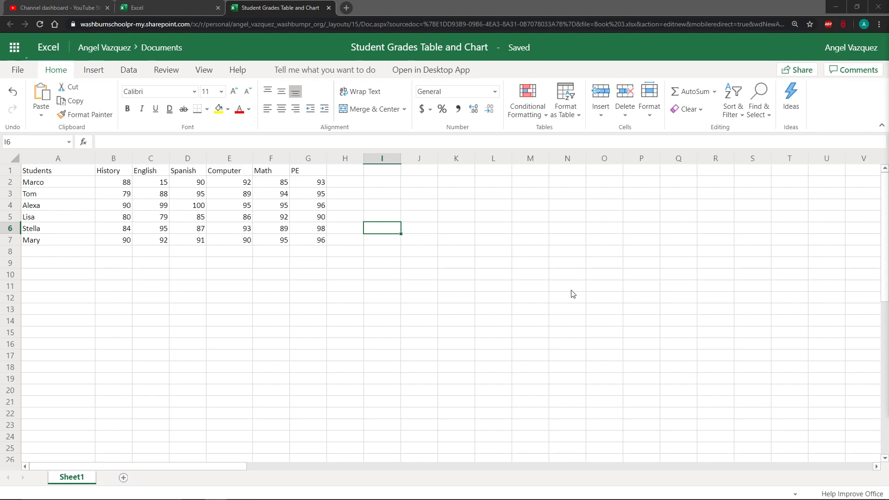
left_click(395, 288)
left_click(341, 250)
left_click(330, 229)
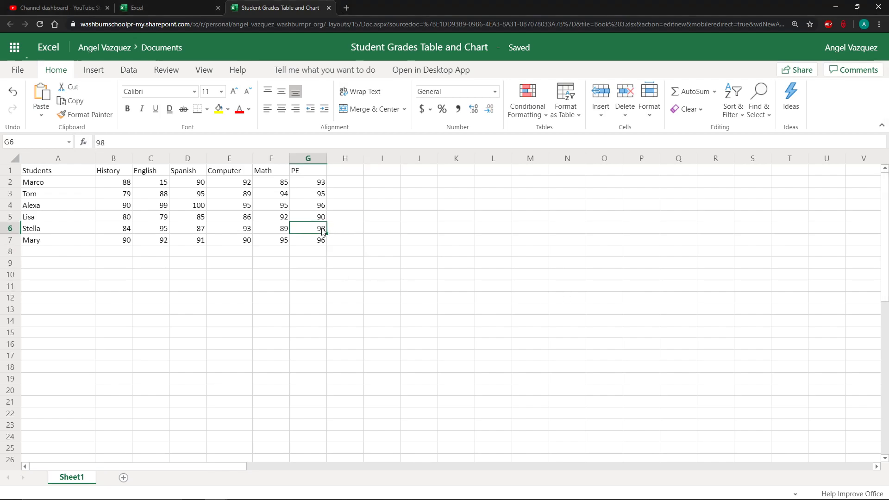
left_click(341, 205)
left_click(343, 184)
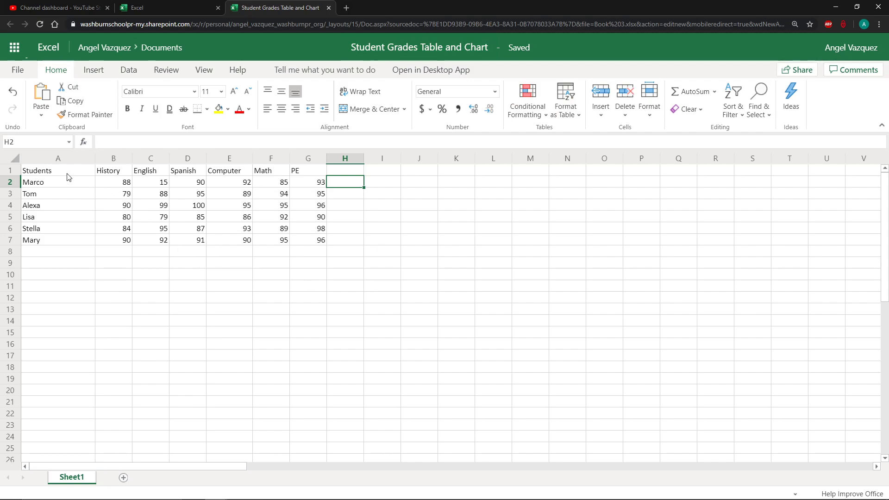
Select the header row, the student names column and the block of subject scores to examine the grades table
left_click_drag(59, 174, 308, 173)
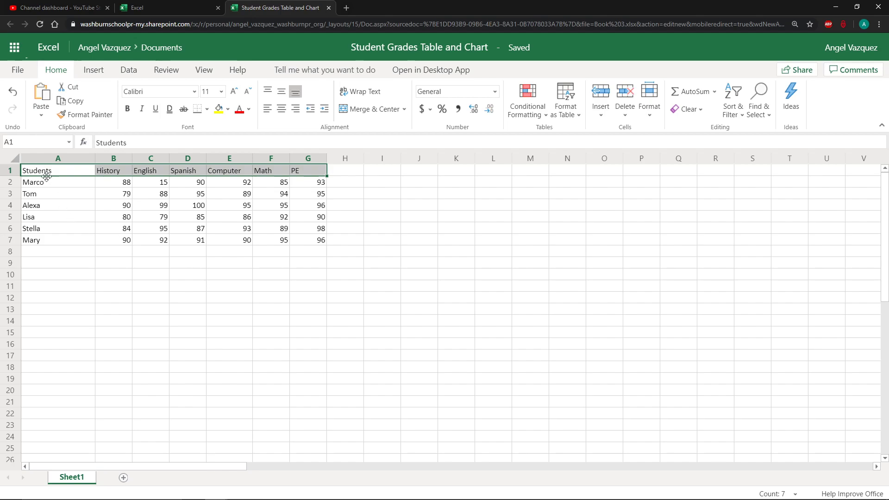
left_click_drag(43, 188, 42, 244)
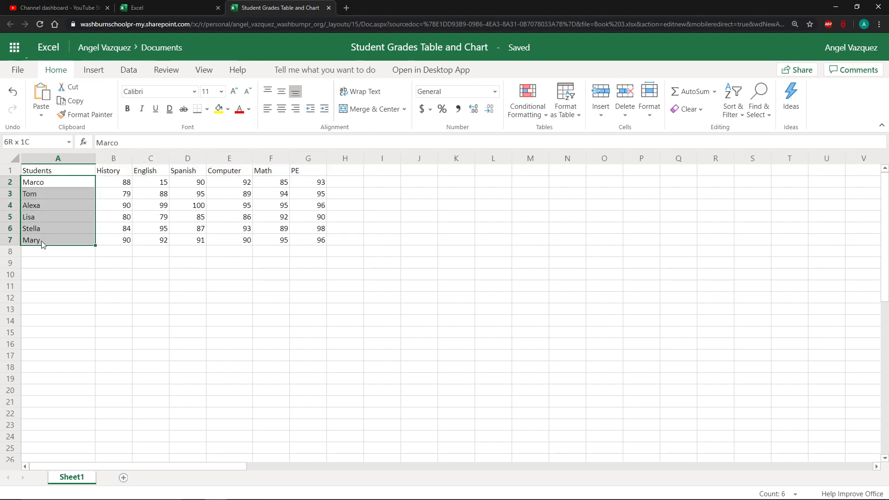
left_click_drag(111, 183, 310, 238)
left_click(272, 298)
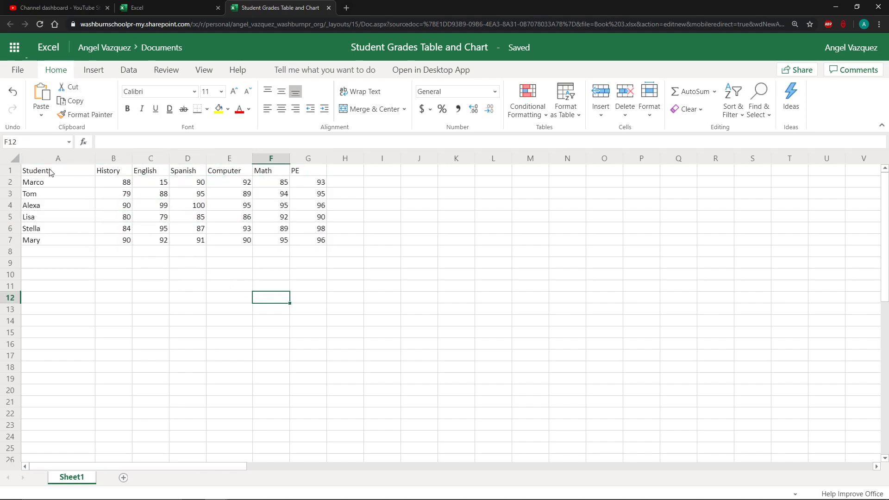
left_click_drag(50, 172, 316, 170)
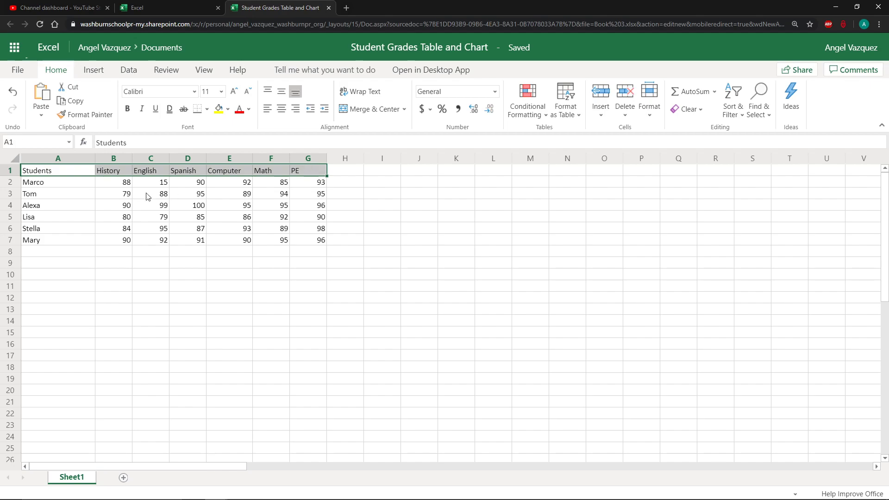
left_click_drag(78, 184, 73, 235)
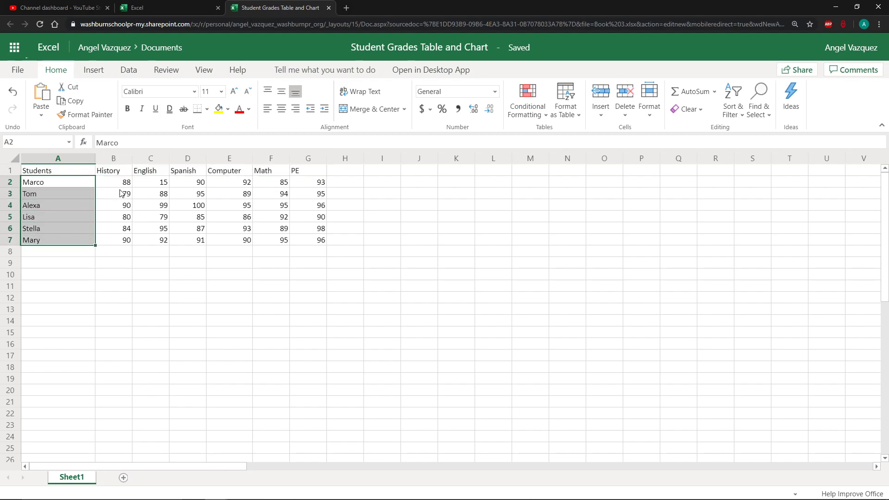
left_click_drag(114, 183, 314, 234)
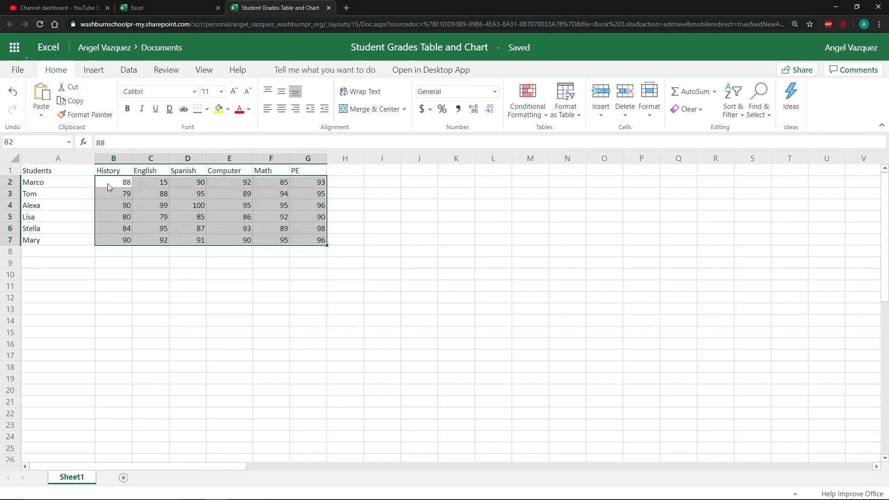
left_click_drag(59, 170, 185, 182)
left_click_drag(55, 205, 63, 239)
left_click_drag(141, 214, 238, 260)
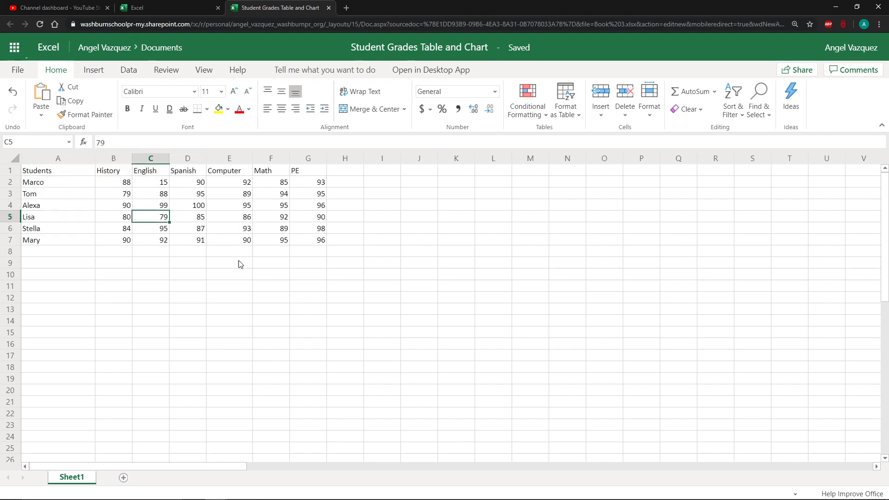
left_click(259, 262)
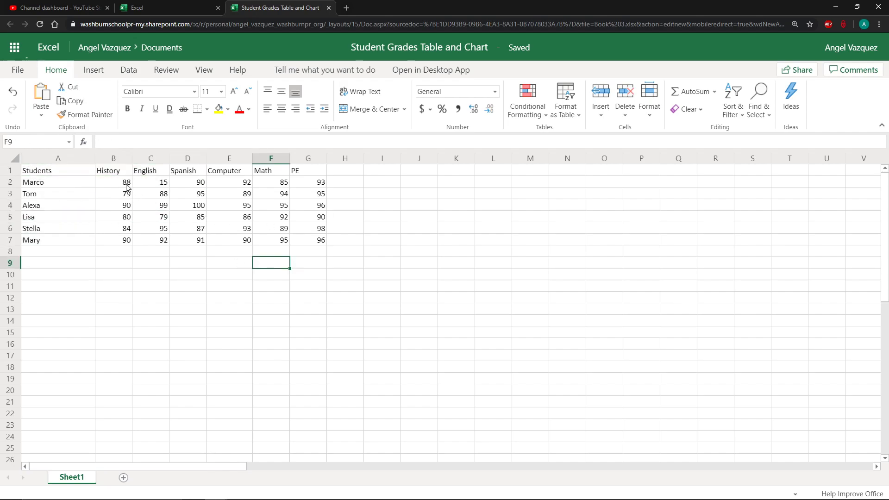
left_click_drag(126, 186, 307, 237)
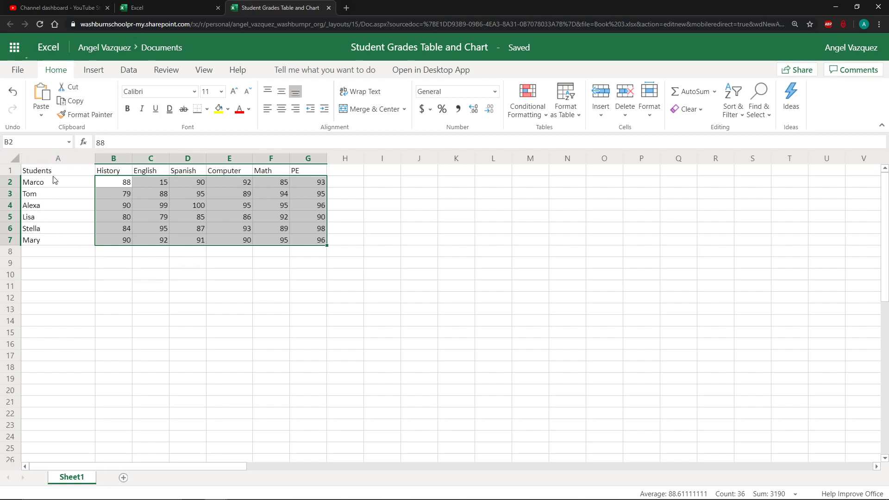
left_click(74, 254)
left_click(307, 253)
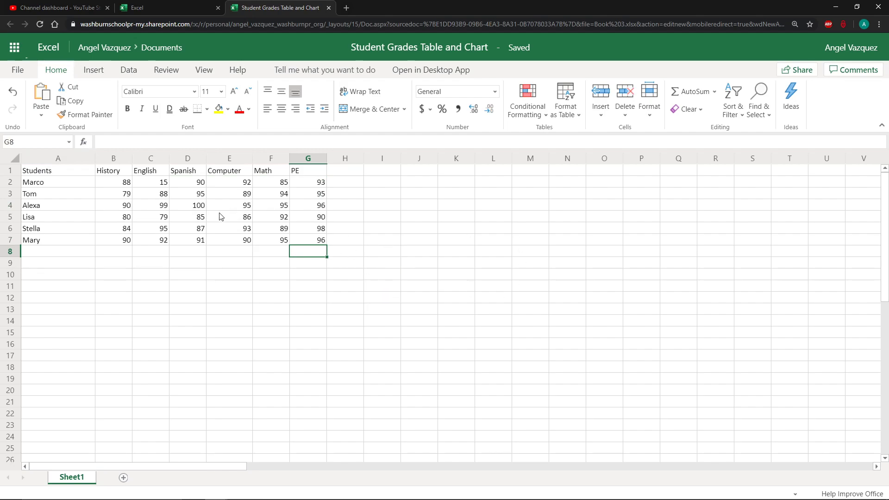
left_click(356, 176)
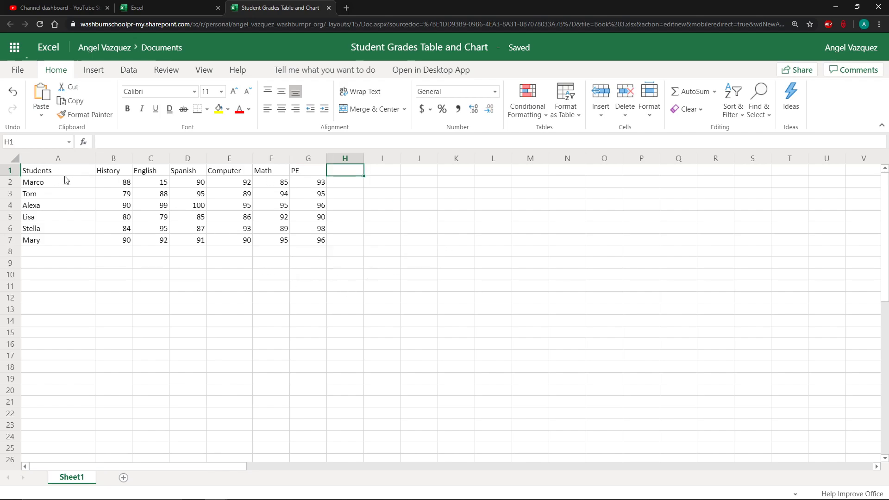
left_click_drag(46, 171, 300, 239)
left_click(364, 244)
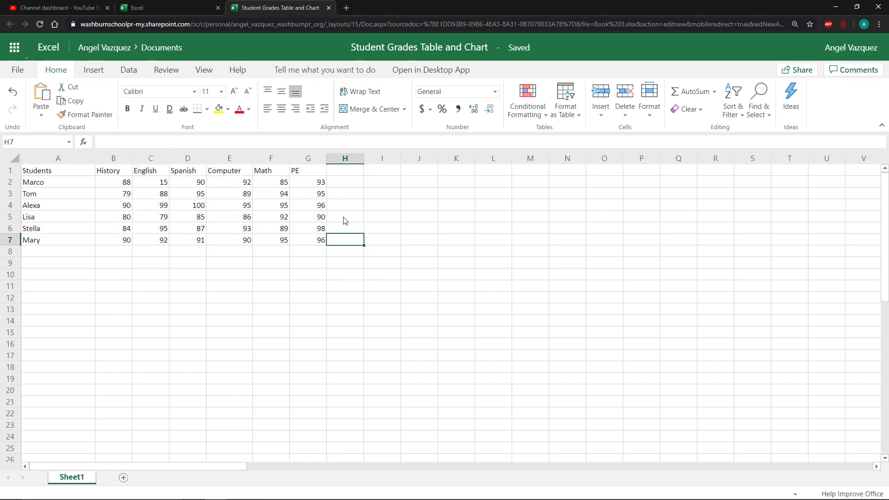
Enter the column header Avarage in cell H1 next to the PE column
left_click(334, 172)
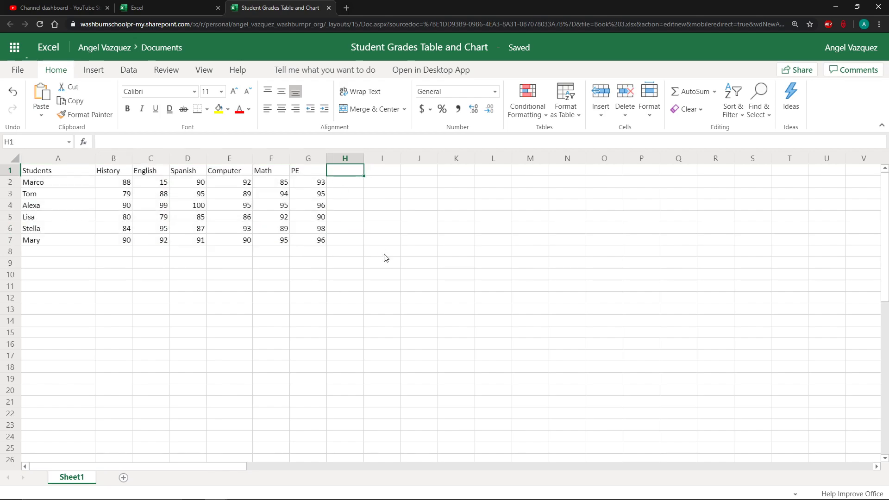
type("Ava")
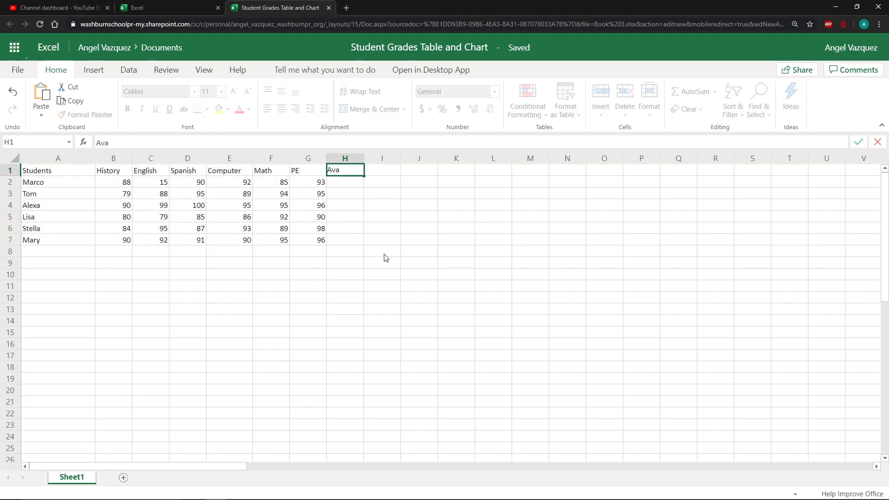
type("rage")
key("Return")
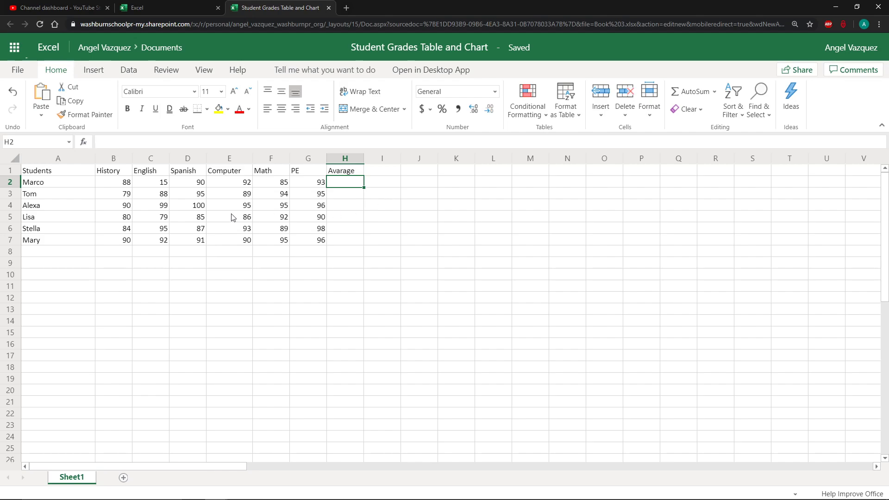
Go through Marco's subject scores across row 2, ending on cell H2 under the new header
left_click(124, 181)
left_click(160, 183)
left_click(205, 186)
left_click(241, 188)
left_click(269, 185)
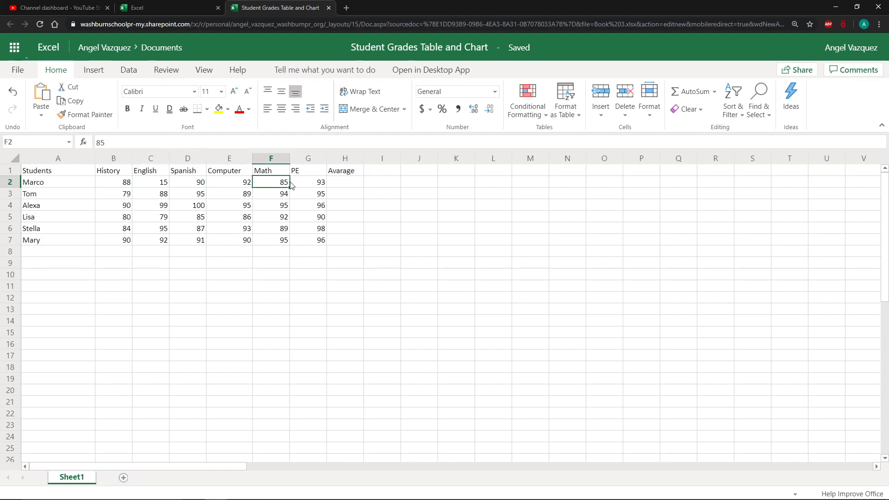
left_click(306, 186)
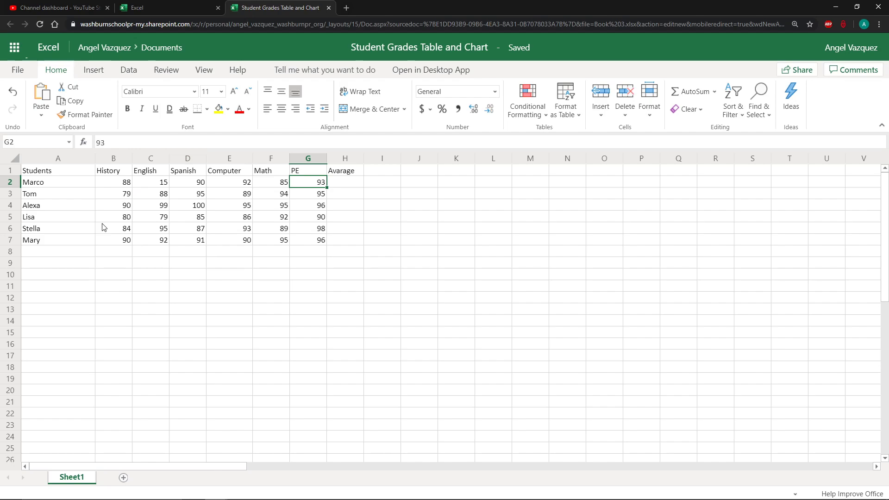
left_click(351, 187)
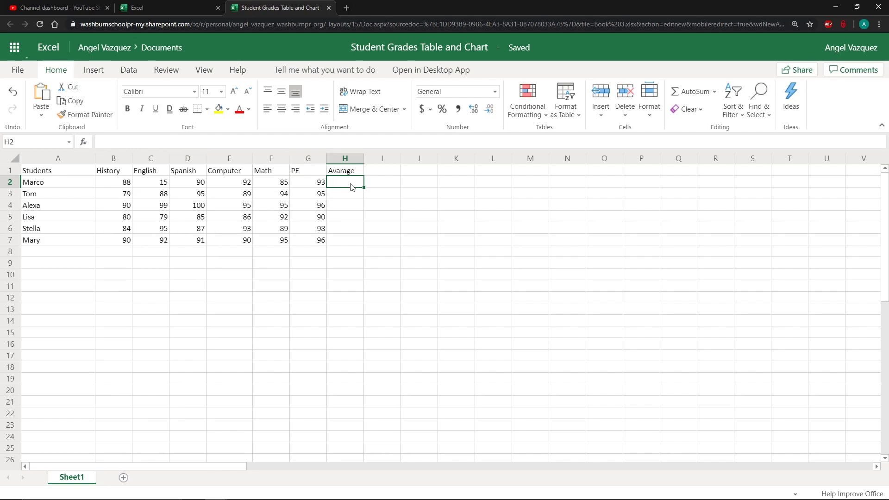
Switch to Paint by searching for it from the Start menu
key("super")
type("pain")
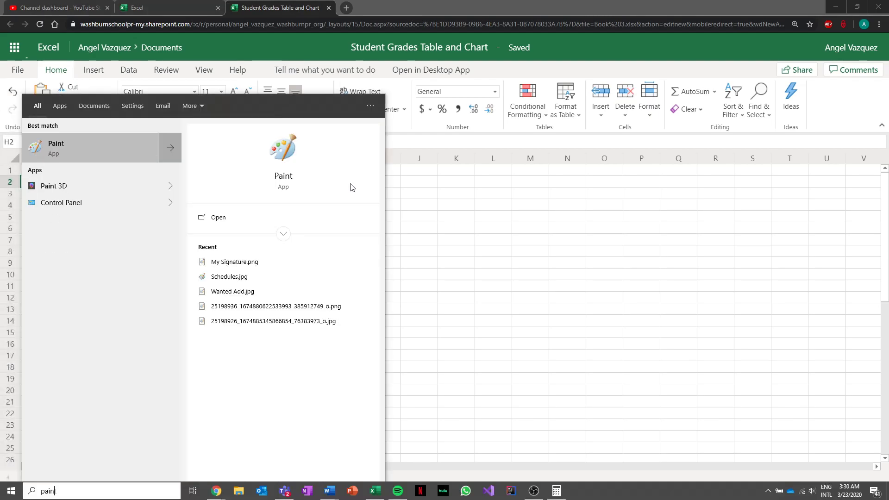
key("Return")
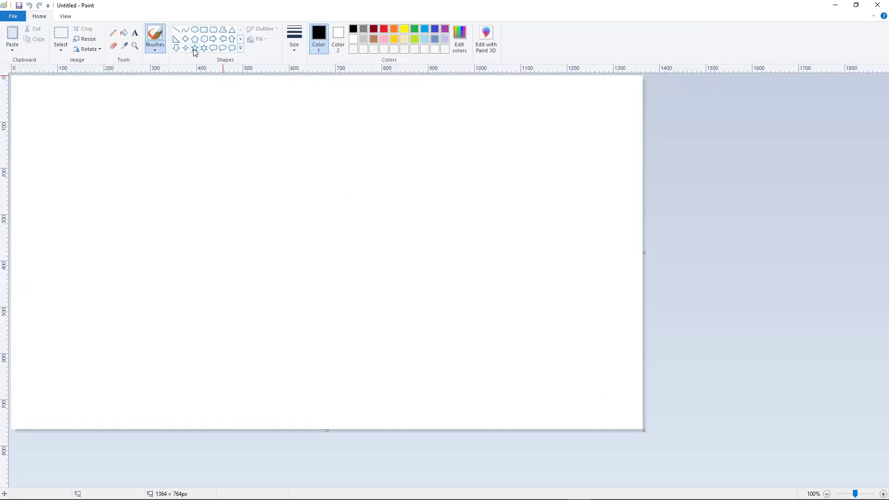
Pick a calligraphy brush and handwrite a row of seven sample numbers, starting 4, 3, 5, 7, 10, across the canvas
left_click(155, 47)
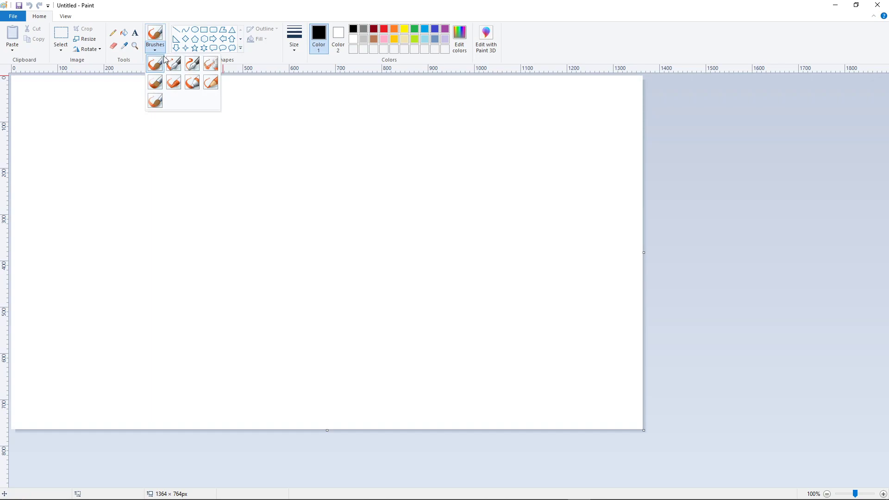
left_click(174, 63)
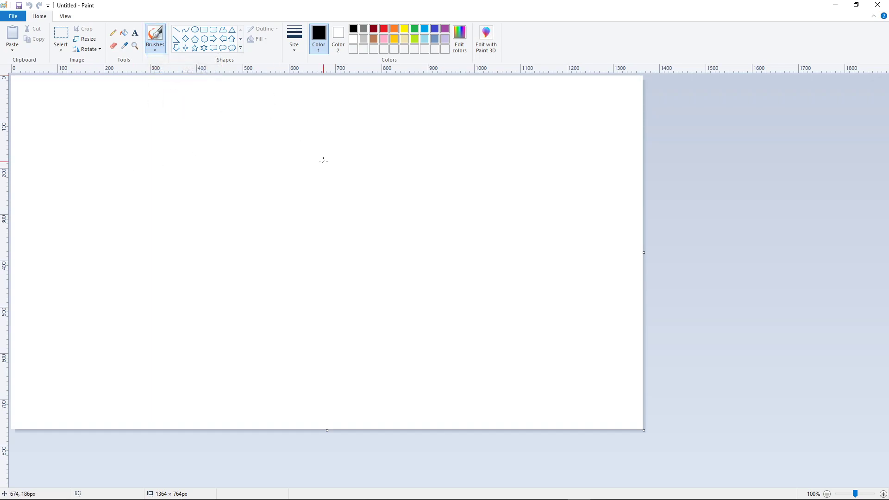
scroll(324, 160, "up", 2)
scroll(324, 163, "down", 1)
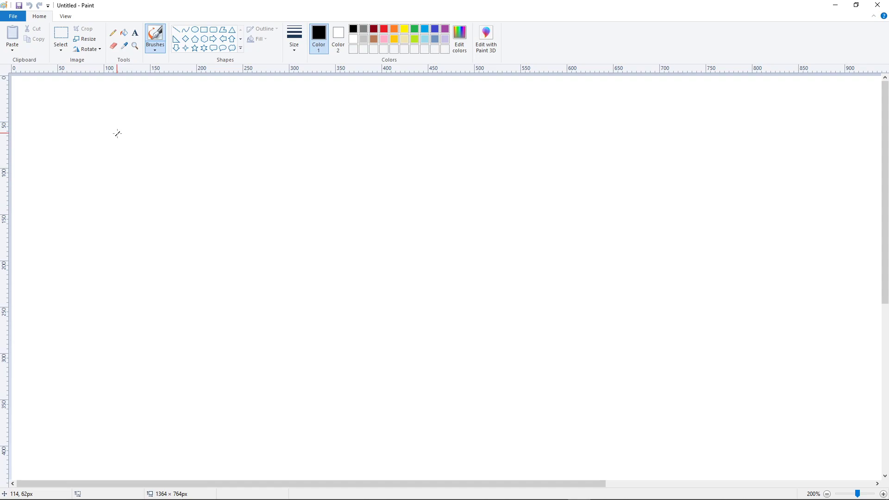
mouse_move(102, 138)
left_mouse_down()
mouse_move(113, 163)
mouse_move(107, 185)
left_mouse_up()
mouse_move(169, 146)
left_mouse_down()
mouse_move(188, 166)
mouse_move(163, 179)
left_mouse_up()
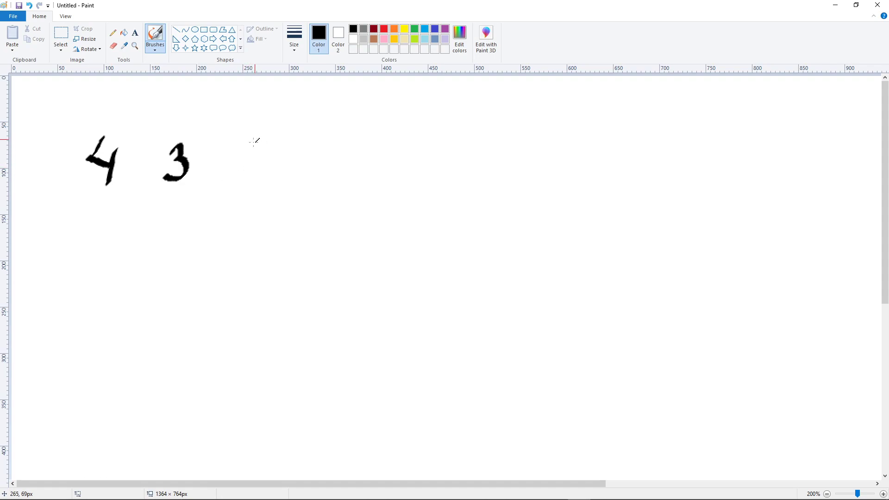
mouse_move(258, 142)
left_mouse_down()
mouse_move(252, 172)
mouse_move(295, 145)
left_mouse_up()
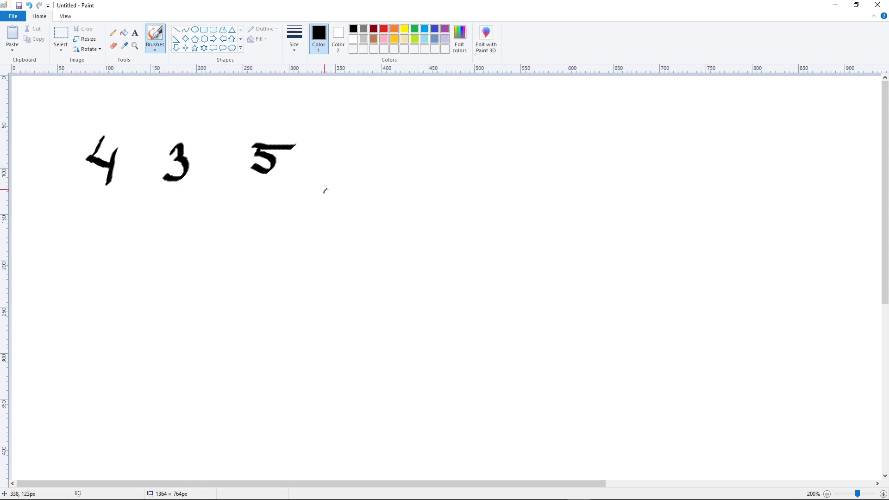
left_click_drag(350, 148, 369, 175)
left_click_drag(448, 143, 445, 171)
mouse_move(478, 134)
left_mouse_down()
mouse_move(502, 153)
mouse_move(499, 142)
left_mouse_up()
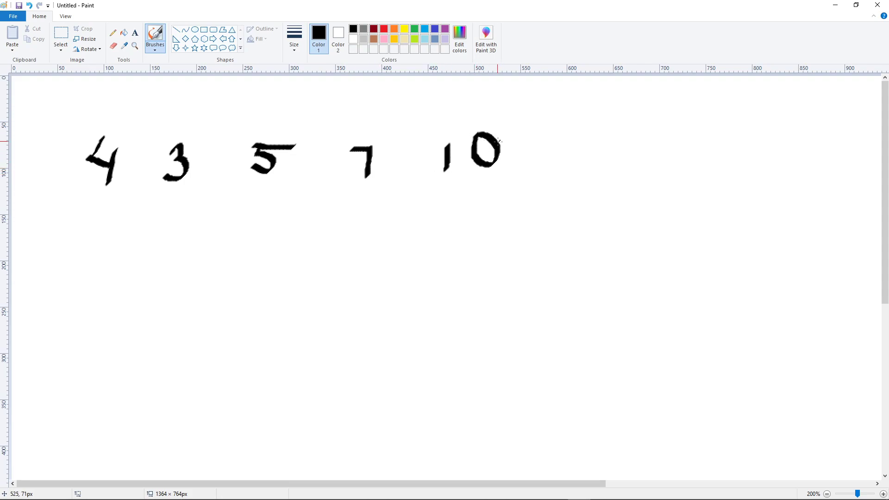
left_click_drag(565, 147, 573, 167)
mouse_move(634, 135)
left_mouse_down()
mouse_move(631, 173)
mouse_move(666, 137)
mouse_move(695, 137)
left_mouse_up()
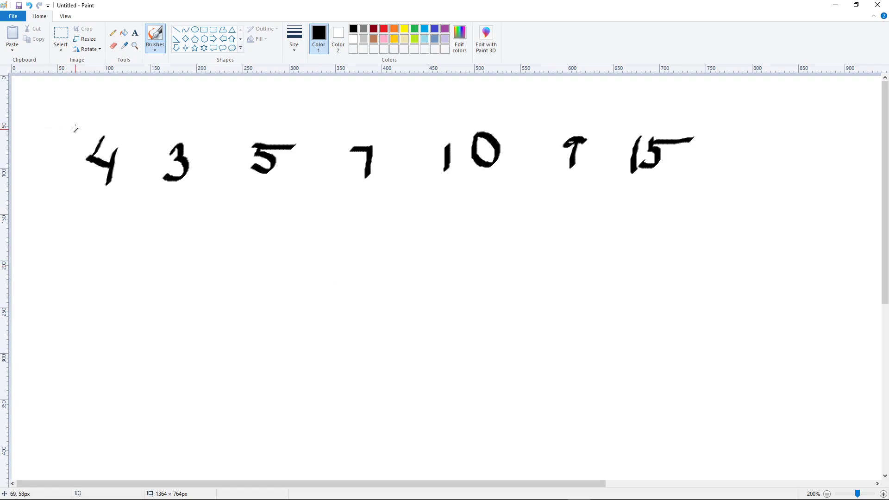
Enclose the handwritten numbers in parentheses and write a division by 7 after them
mouse_move(75, 125)
left_mouse_down()
mouse_move(57, 158)
mouse_move(57, 184)
left_mouse_up()
mouse_move(714, 117)
left_mouse_down()
mouse_move(727, 139)
mouse_move(714, 177)
left_mouse_up()
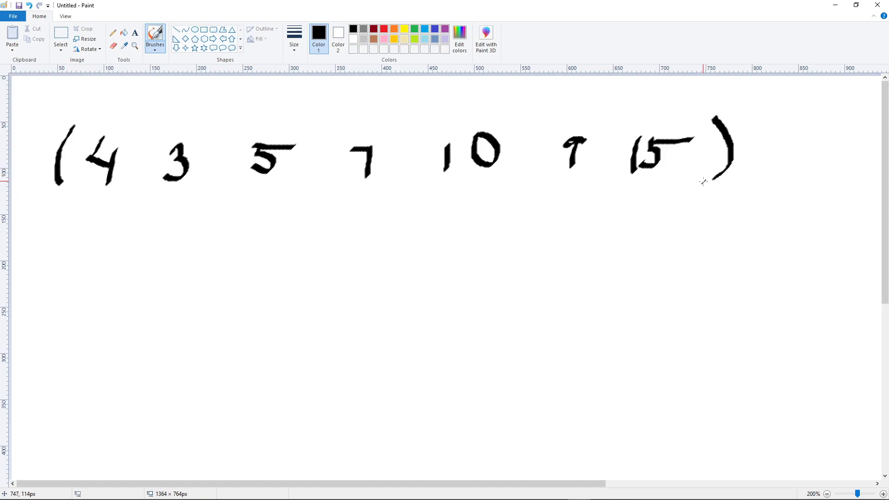
left_click_drag(793, 107, 759, 197)
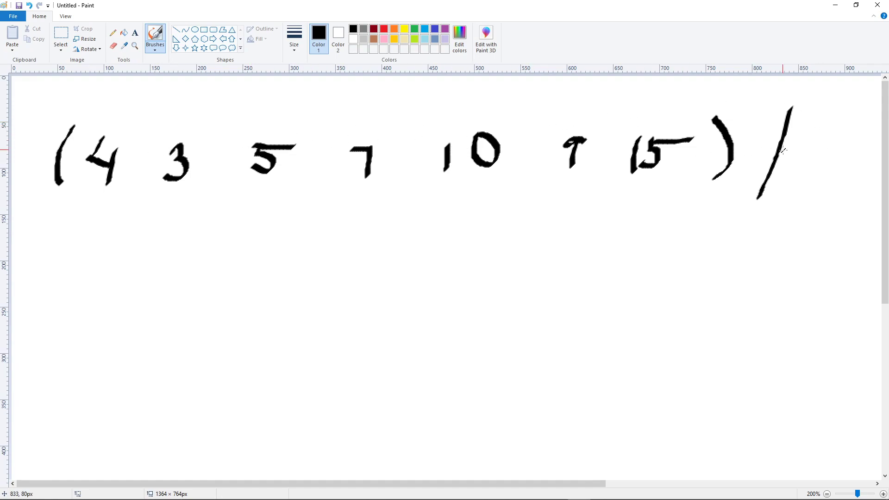
mouse_move(811, 132)
left_mouse_down()
mouse_move(845, 130)
mouse_move(828, 174)
left_mouse_up()
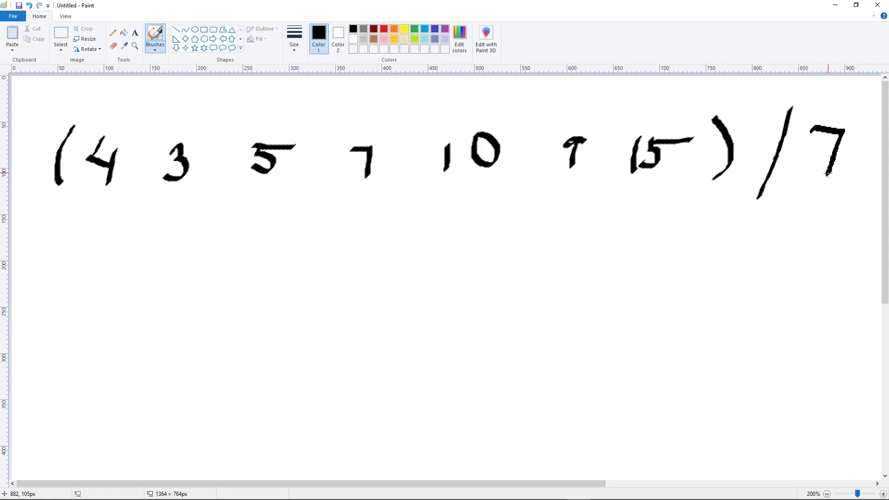
Draw plus signs between each pair of handwritten numbers inside the parentheses
mouse_move(144, 148)
left_mouse_down()
mouse_move(125, 181)
mouse_move(155, 171)
left_mouse_up()
left_click_drag(232, 142, 214, 177)
left_click_drag(210, 169, 239, 159)
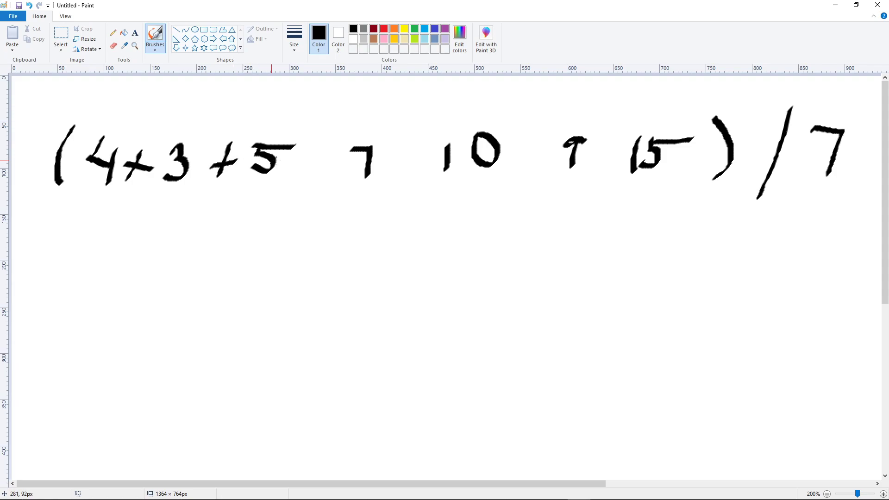
mouse_move(322, 148)
left_mouse_down()
mouse_move(316, 179)
mouse_move(327, 159)
left_mouse_up()
mouse_move(411, 148)
left_mouse_down()
mouse_move(407, 176)
mouse_move(398, 165)
mouse_move(420, 160)
left_mouse_up()
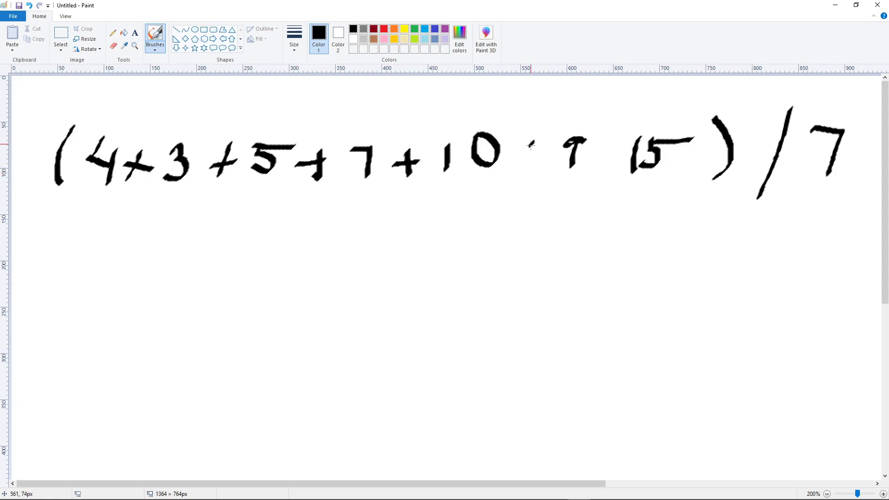
left_click_drag(533, 145, 530, 165)
left_click_drag(519, 154, 546, 149)
mouse_move(610, 142)
left_mouse_down()
mouse_move(607, 167)
mouse_move(619, 152)
left_mouse_up()
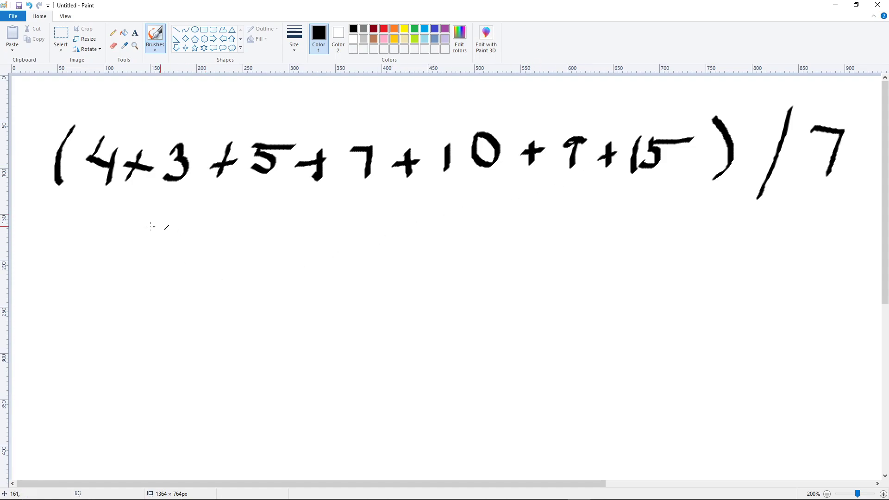
Draw a brace under the handwritten numbers and write 54 / 7 beneath it
mouse_move(90, 199)
left_mouse_down()
mouse_move(324, 211)
mouse_move(366, 225)
mouse_move(387, 202)
mouse_move(688, 176)
left_mouse_up()
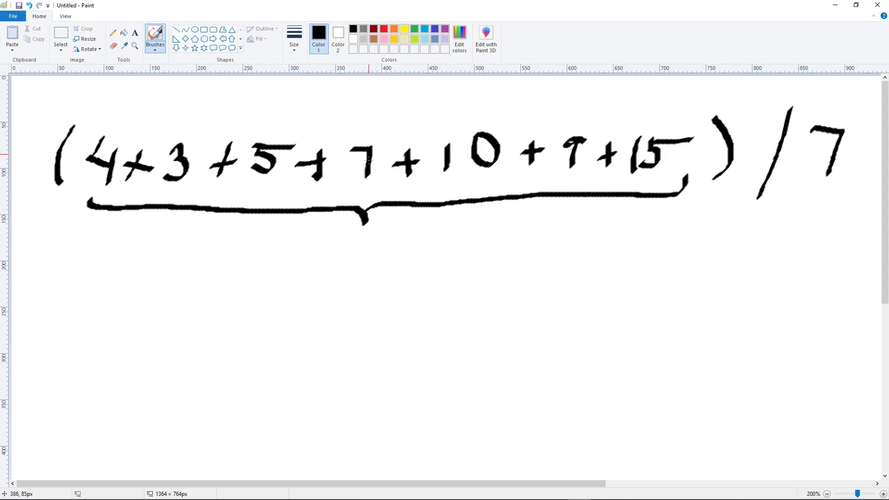
mouse_move(307, 274)
left_mouse_down()
mouse_move(324, 283)
mouse_move(319, 310)
left_mouse_up()
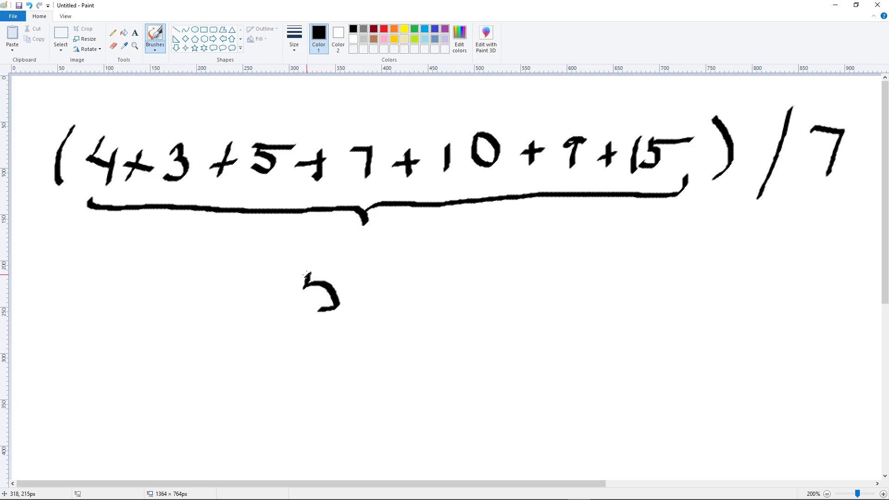
left_click_drag(306, 274, 340, 275)
mouse_move(363, 275)
left_mouse_down()
mouse_move(355, 290)
mouse_move(382, 292)
left_mouse_up()
left_click_drag(381, 274, 383, 306)
left_click_drag(440, 253, 407, 331)
mouse_move(441, 281)
left_mouse_down()
mouse_move(474, 278)
mouse_move(461, 317)
left_mouse_up()
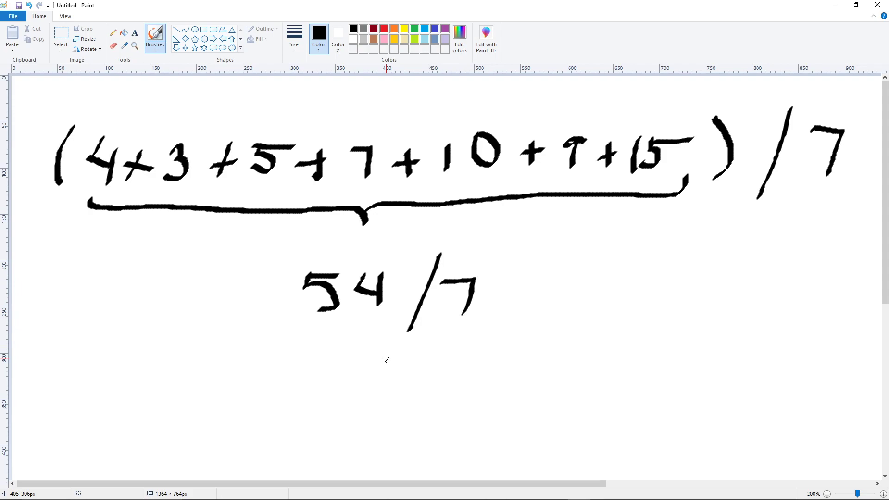
Open Calculator by searching for it from the Start menu and move its window beside the drawing
key("super")
type("calc")
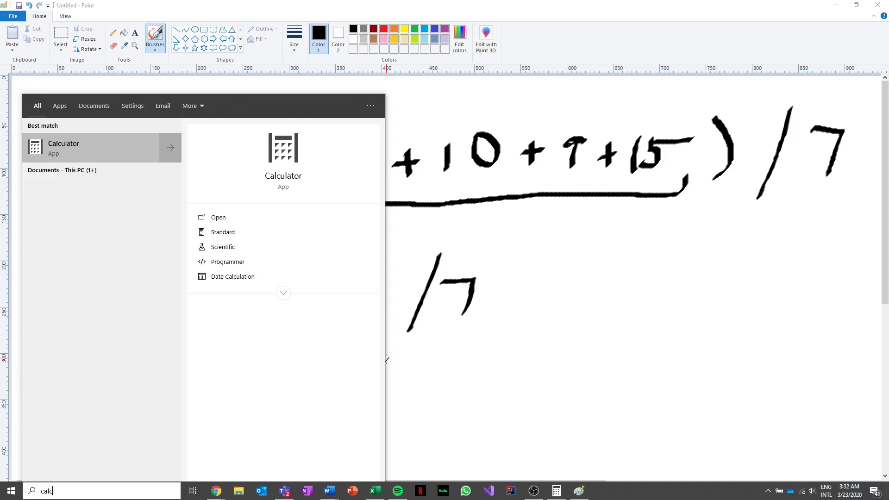
key("Return")
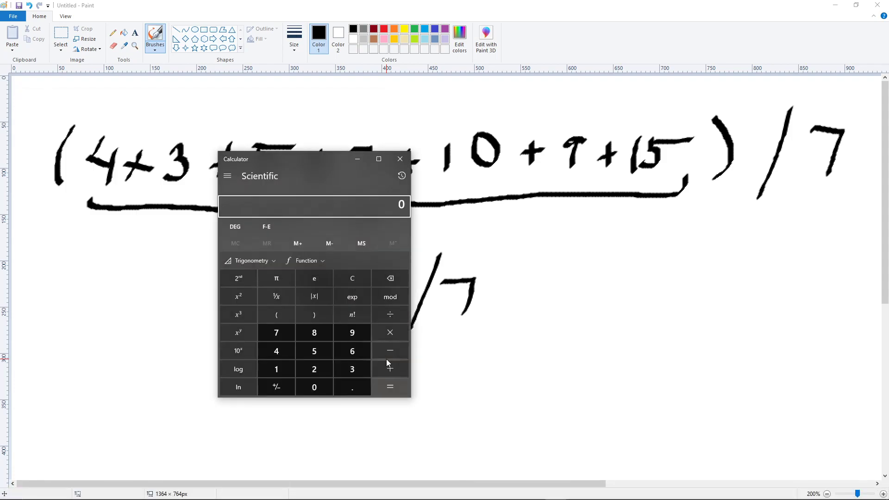
left_click_drag(291, 164, 588, 222)
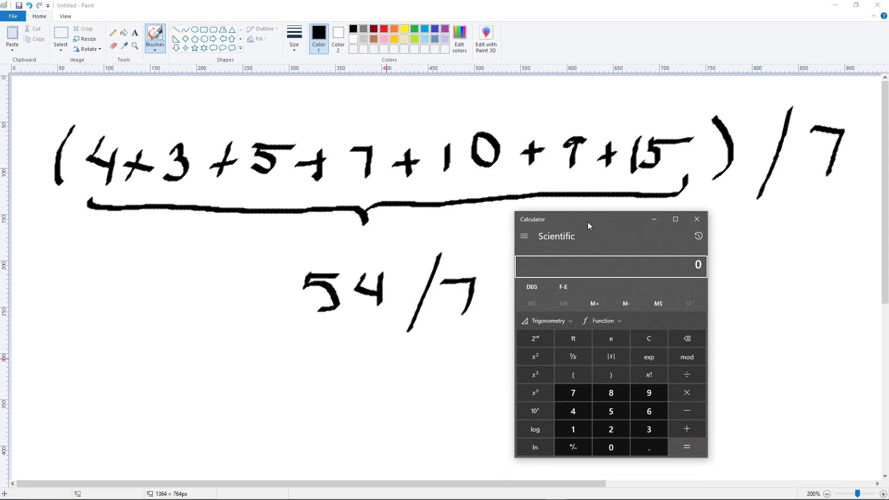
Add 4 + 3 + 5 + 7 + 10 + 9 + 15 in Calculator
type("4 + 3 + 5 + 7 +")
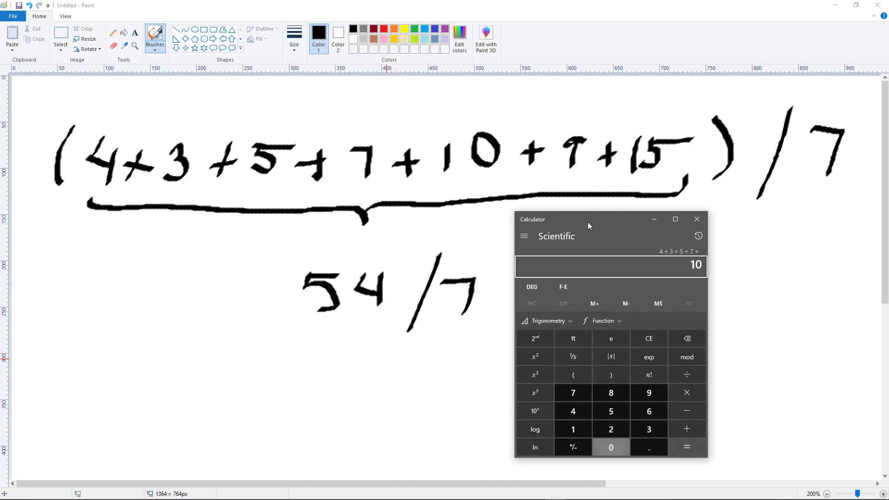
type(" 10 + 9 +")
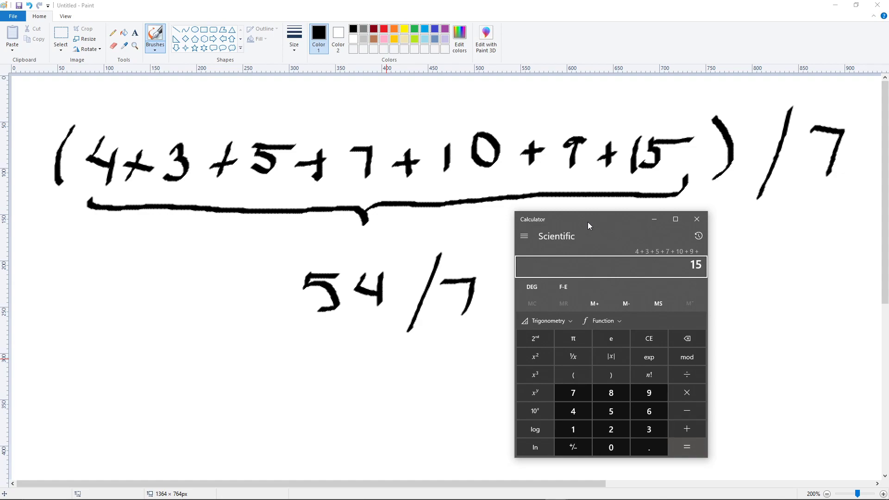
type(" 15 +")
Erase the handwritten 4 and correct the sum to 53, returning to the brush
left_click(117, 45)
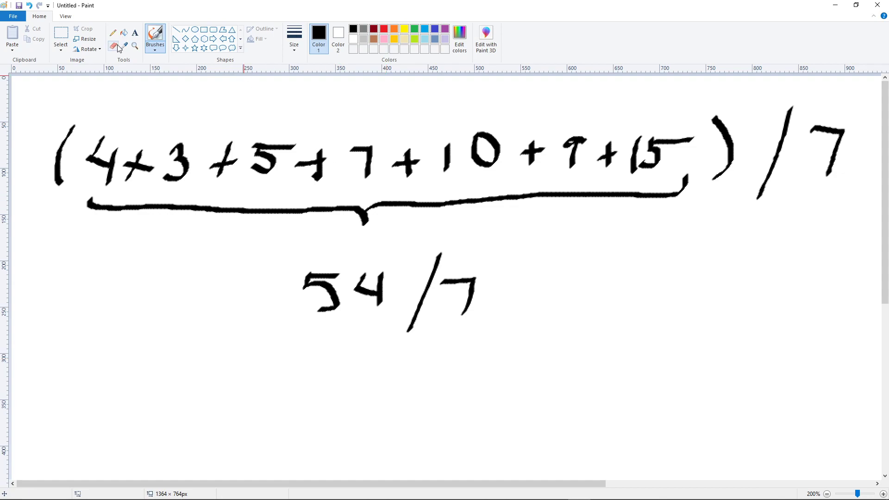
mouse_move(356, 302)
left_mouse_down()
mouse_move(359, 277)
mouse_move(363, 302)
mouse_move(377, 299)
mouse_move(374, 284)
mouse_move(359, 317)
left_mouse_up()
left_click(113, 46)
left_click(156, 37)
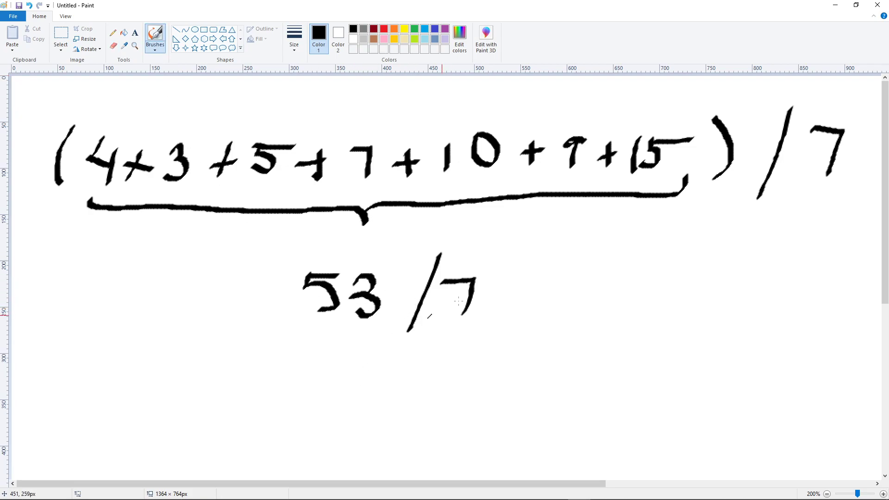
Switch to Calculator and divide the sum by 7
key("alt+Tab")
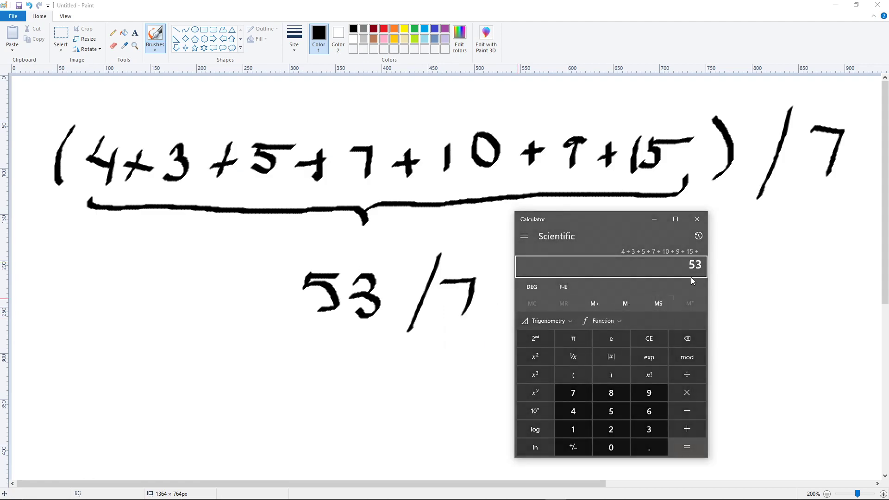
key("slash")
key("7")
key("Return")
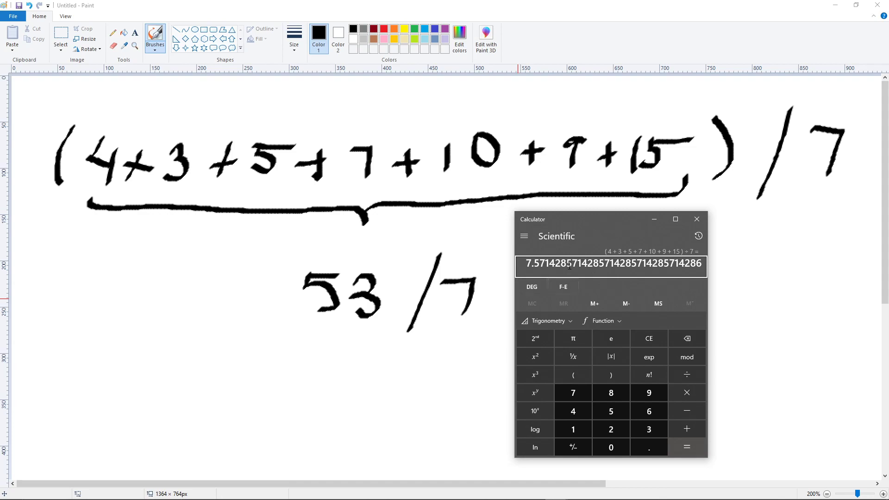
Write = 7.57 after 53 / 7 on the canvas and draw a box around the result
left_click(691, 219)
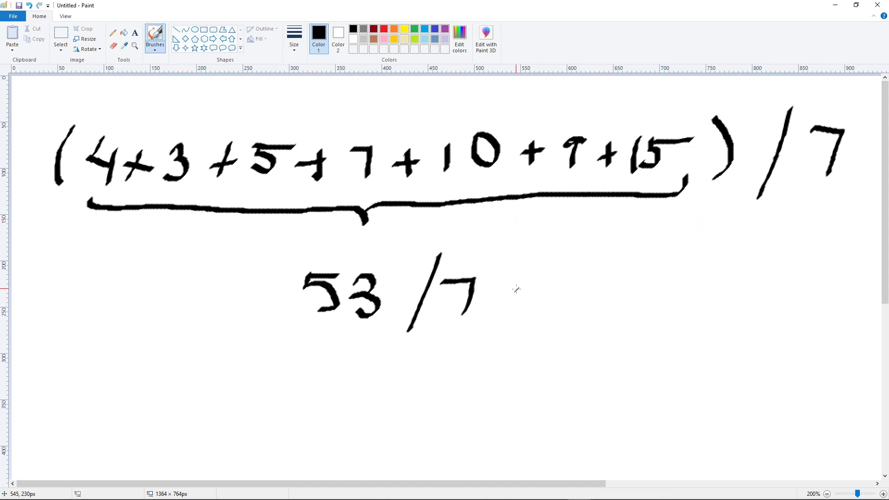
mouse_move(515, 290)
left_mouse_down()
mouse_move(536, 288)
mouse_move(536, 306)
left_mouse_up()
mouse_move(580, 269)
left_mouse_down()
mouse_move(622, 270)
mouse_move(605, 319)
mouse_move(625, 314)
left_mouse_up()
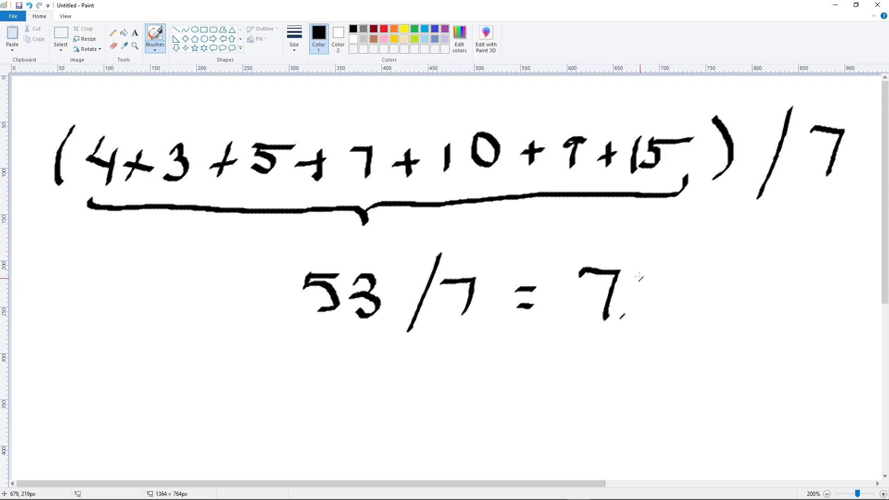
mouse_move(640, 277)
left_mouse_down()
mouse_move(647, 303)
mouse_move(672, 274)
mouse_move(707, 268)
mouse_move(694, 309)
left_mouse_up()
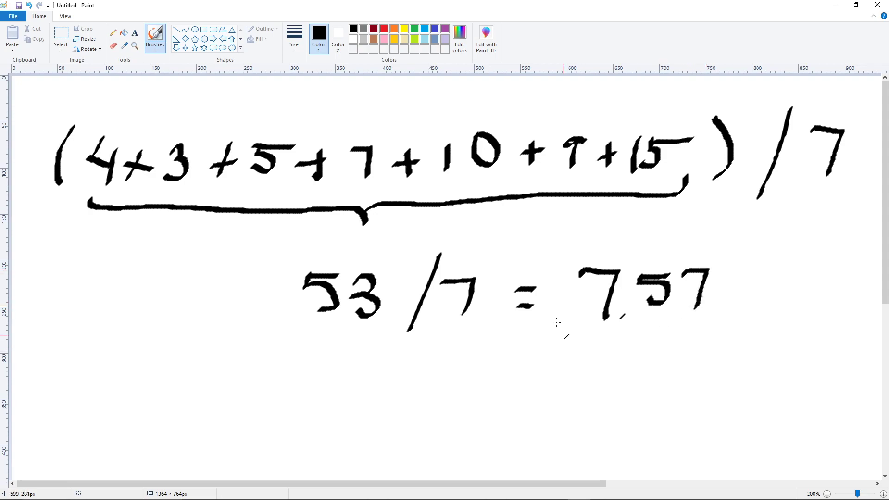
mouse_move(560, 255)
left_mouse_down()
mouse_move(570, 333)
mouse_move(721, 329)
mouse_move(739, 254)
mouse_move(607, 240)
mouse_move(561, 253)
left_mouse_up()
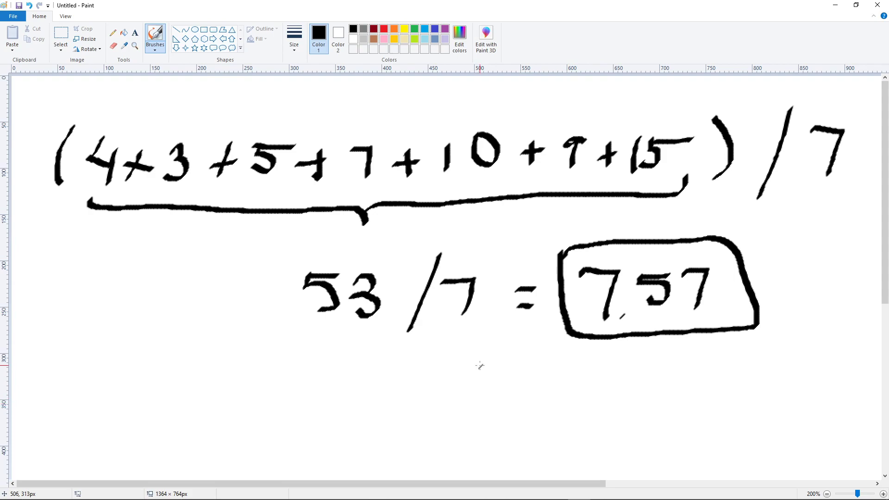
Draw a smiley face beneath the result and close Paint without saving
mouse_move(481, 366)
left_mouse_down()
mouse_move(478, 381)
mouse_move(511, 376)
left_mouse_up()
left_click_drag(442, 383, 552, 375)
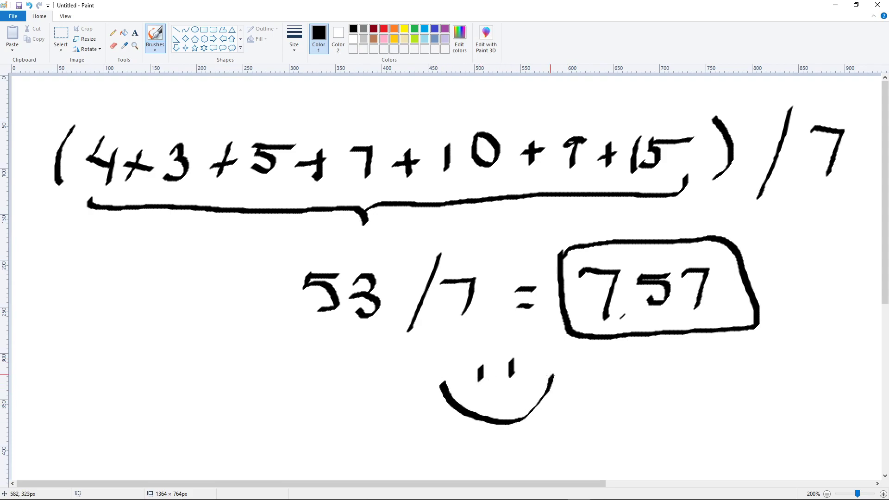
left_click(872, 5)
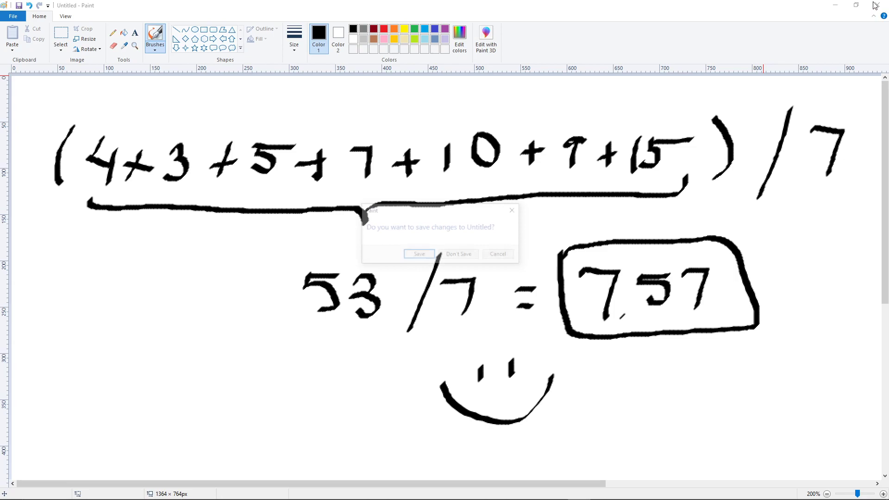
left_click(460, 255)
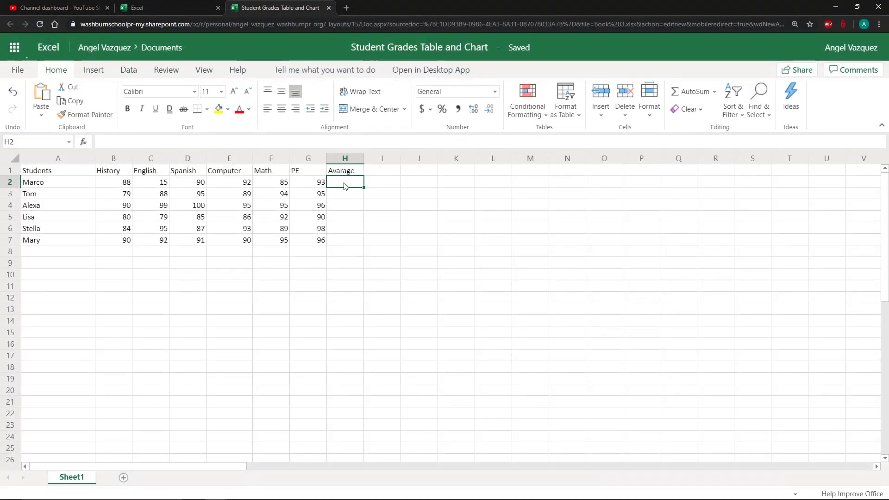
Start a formula in H2 adding B2, C2, D2 and E2 one by one
left_click_drag(125, 182, 308, 181)
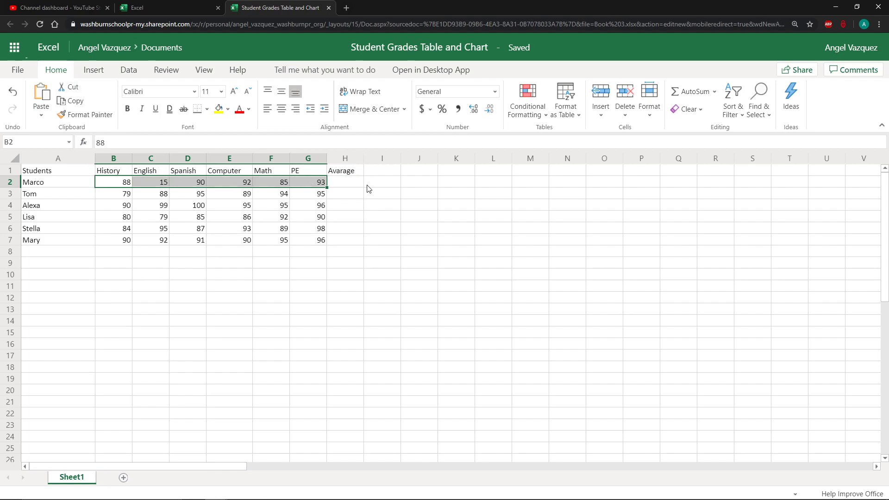
left_click(371, 186)
left_click(332, 186)
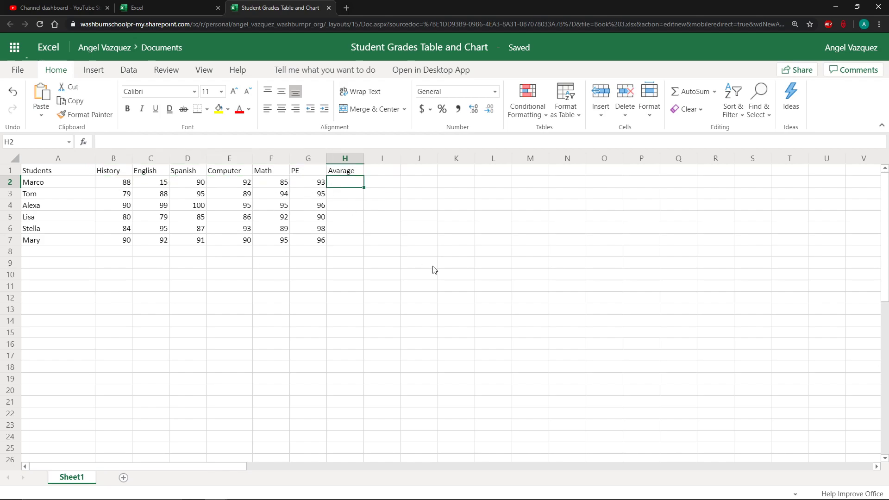
type("=")
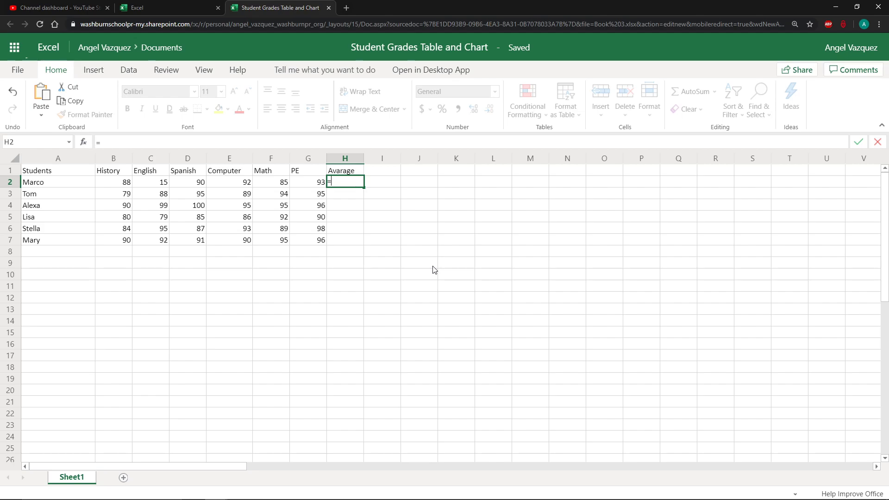
left_click(121, 182)
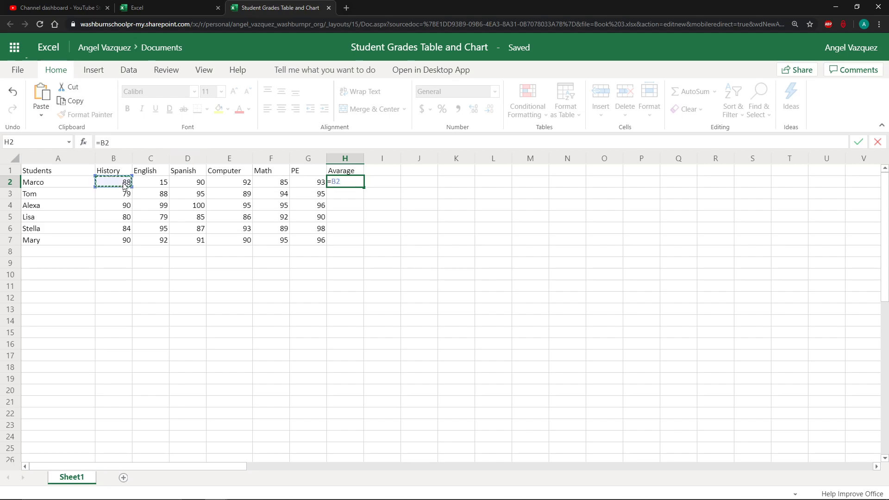
type("+")
left_click(152, 186)
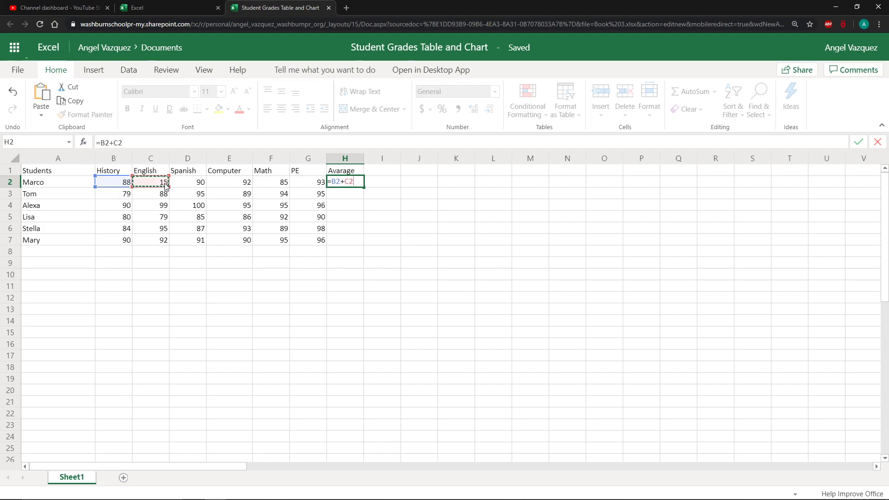
type("+")
left_click(190, 185)
type("+")
left_click(247, 185)
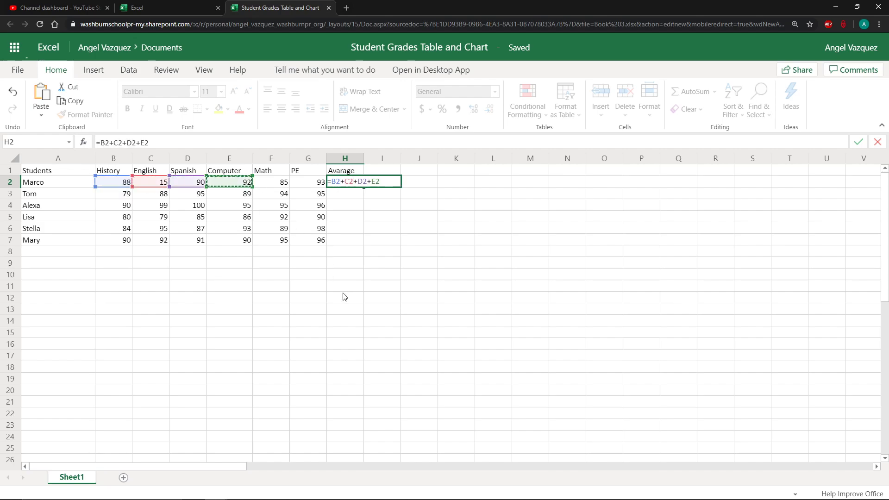
Delete the cell references back to the equals sign
key("BackSpace")
key("BackSpace")
key("BackSpace")
key("BackSpace")
key("BackSpace")
key("BackSpace")
key("BackSpace")
key("BackSpace")
key("BackSpace")
key("BackSpace")
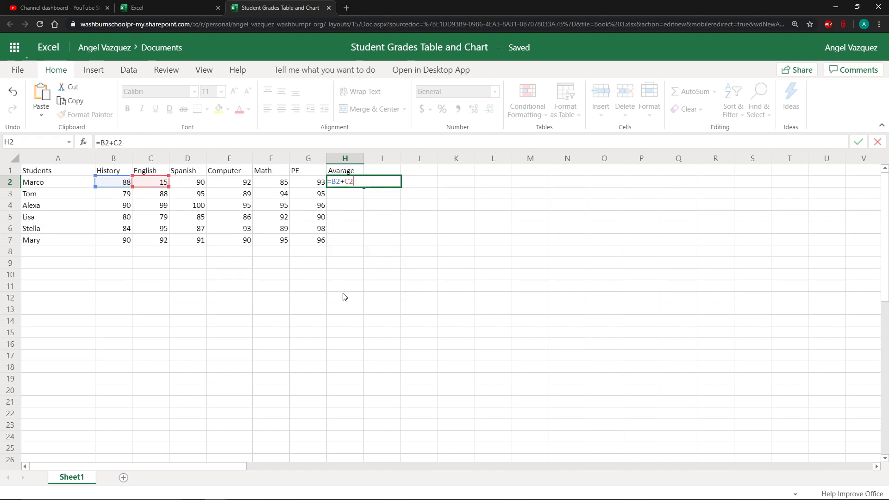
key("BackSpace")
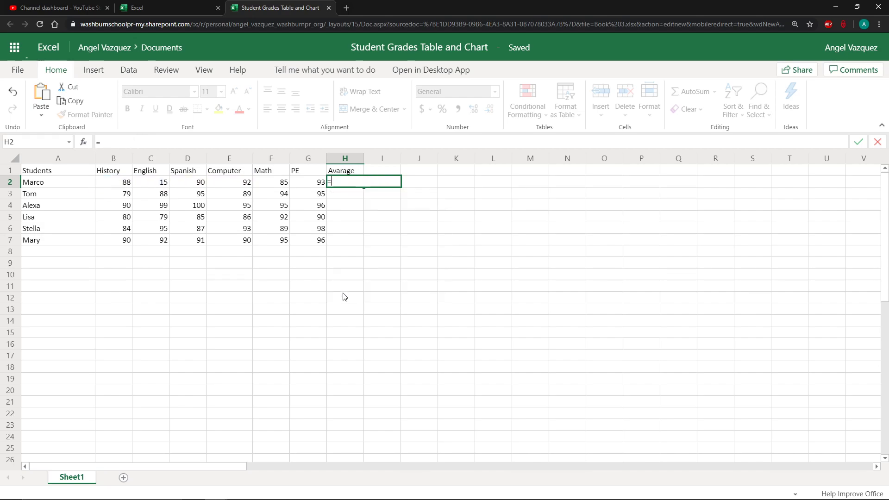
Complete H2 as =SUM(B2:G2) to total the first student's six grades
type("sum")
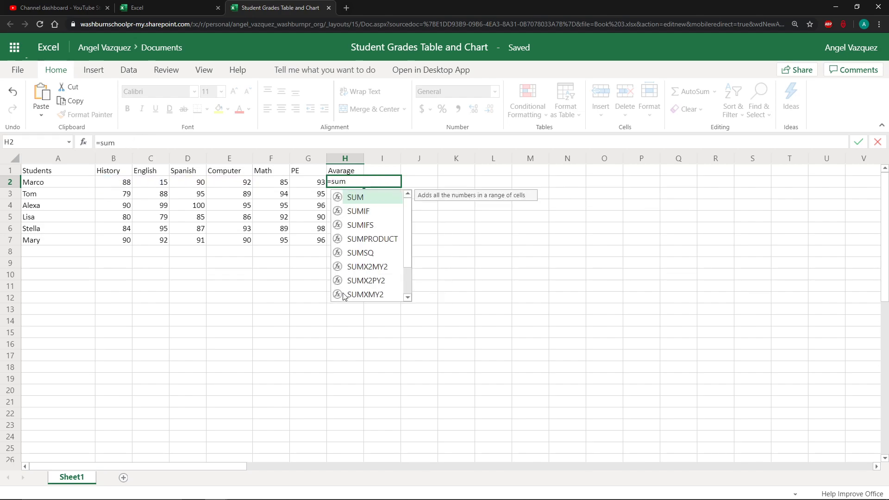
type("(")
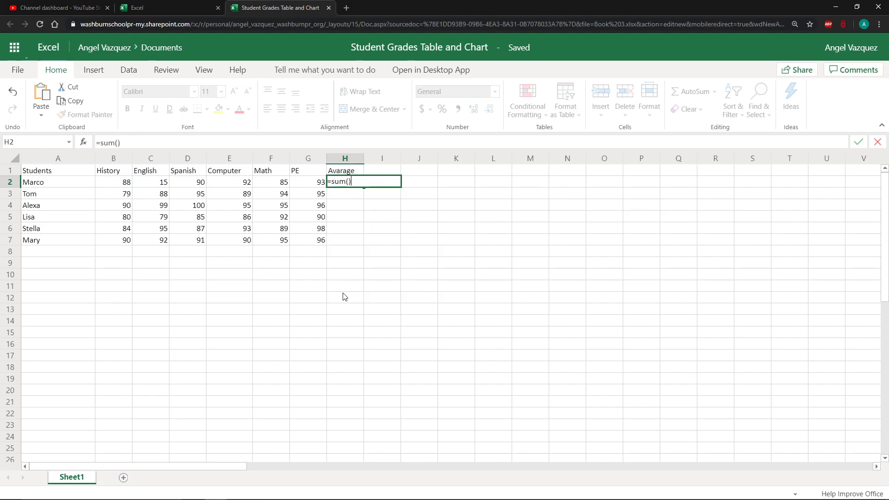
left_click(123, 183)
left_click_drag(141, 185, 320, 183)
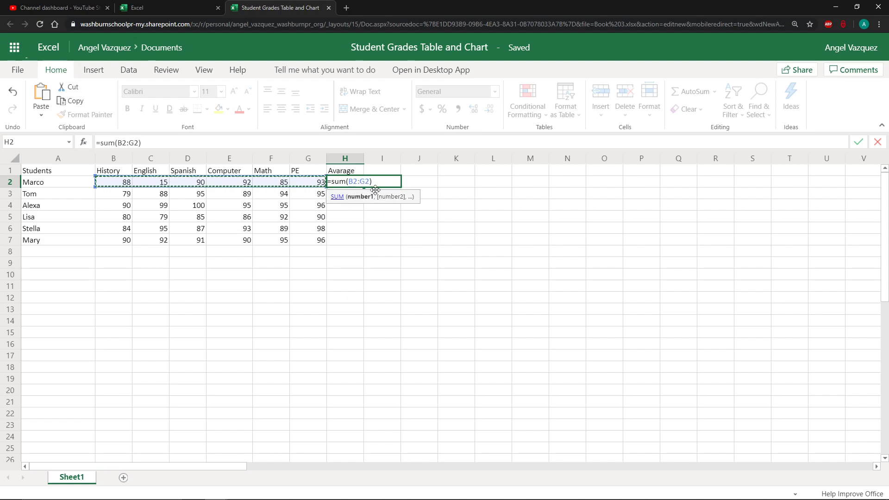
key("Return")
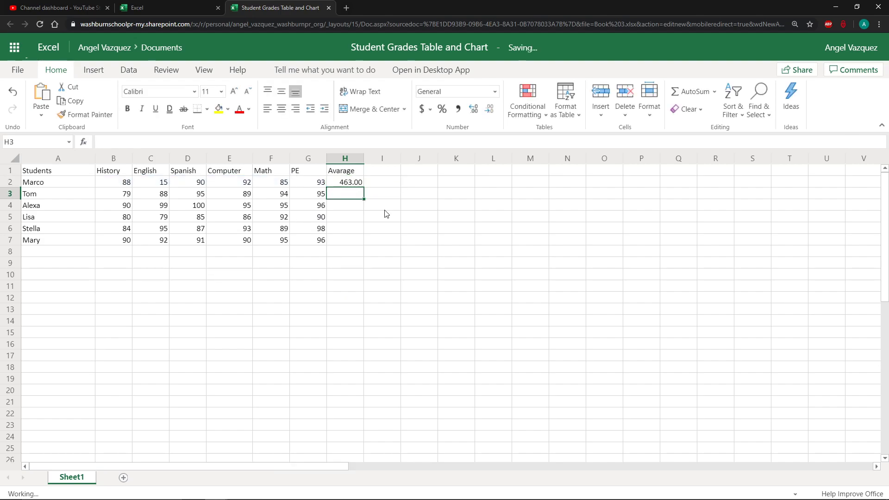
Edit H2's formula to divide the sum by 6, giving =SUM(B2:G2)/6
key("Up")
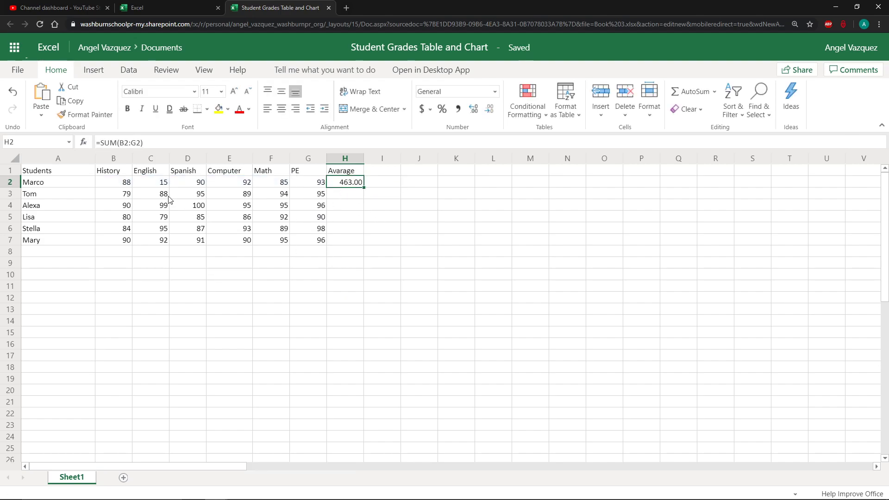
double_click(352, 184)
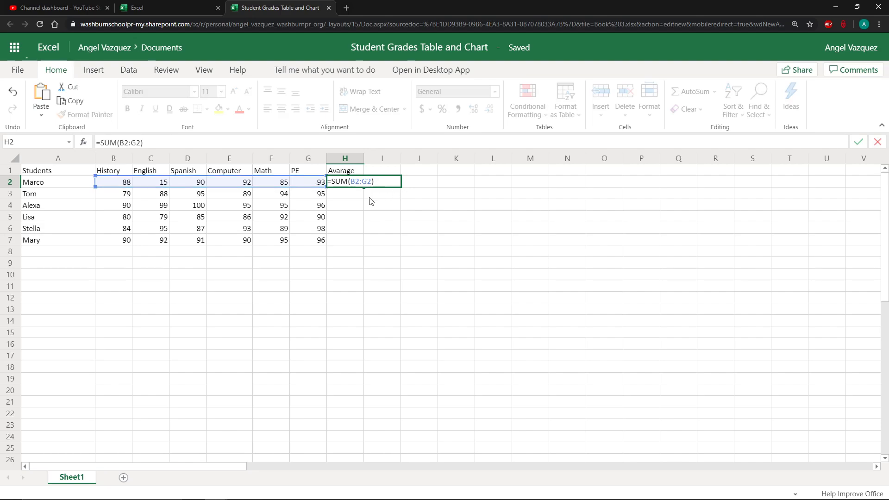
type("/6")
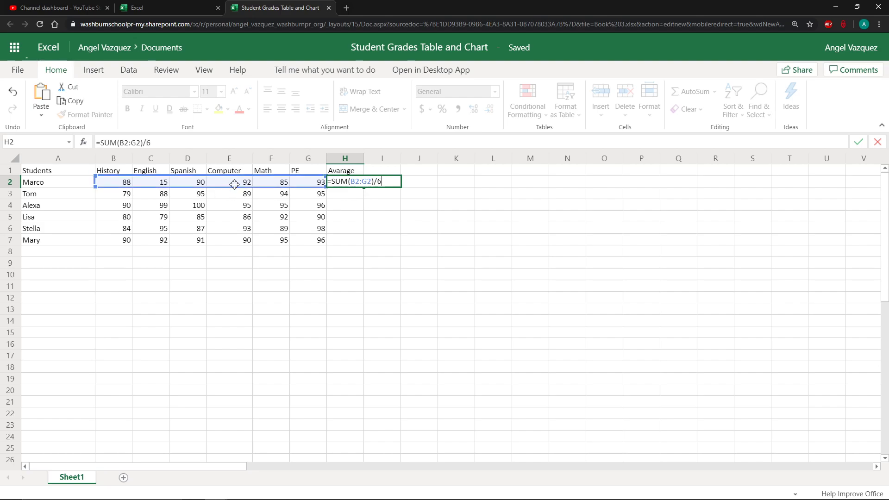
key("Return")
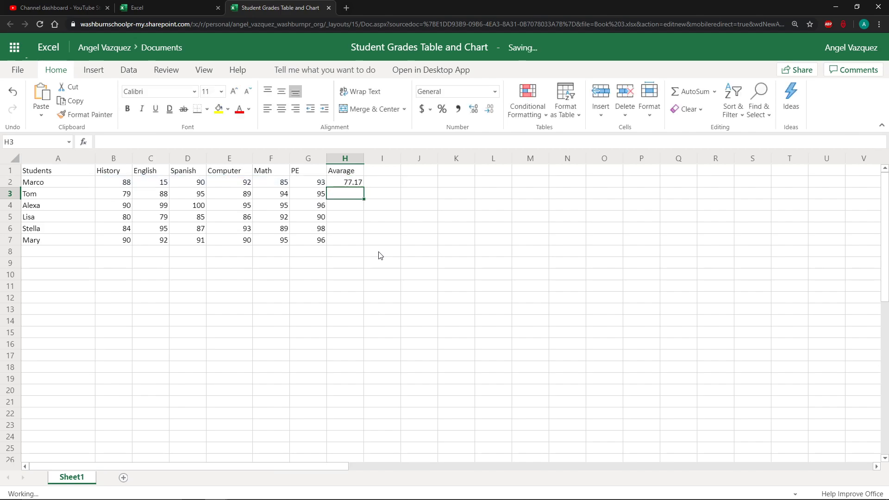
Rewrite H2's formula as =B2+C2+D2+E2+F2+G2/6 by adding each grade cell individually
left_click(341, 184)
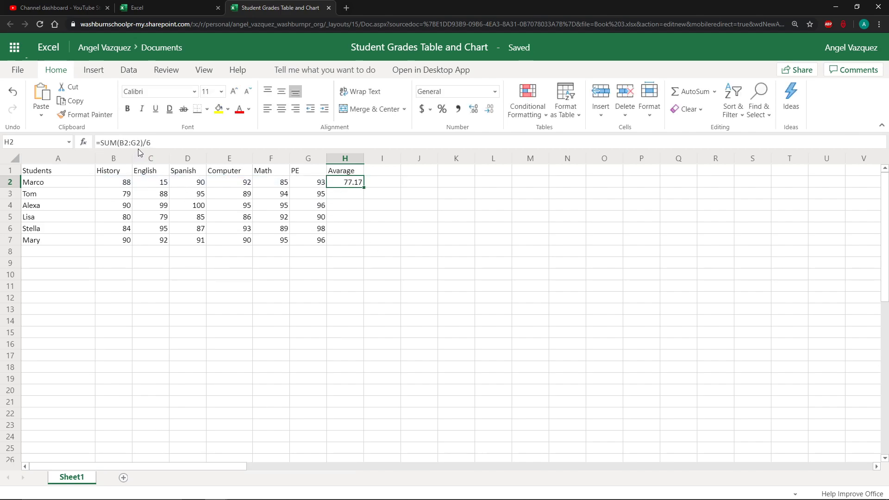
left_click_drag(144, 143, 100, 143)
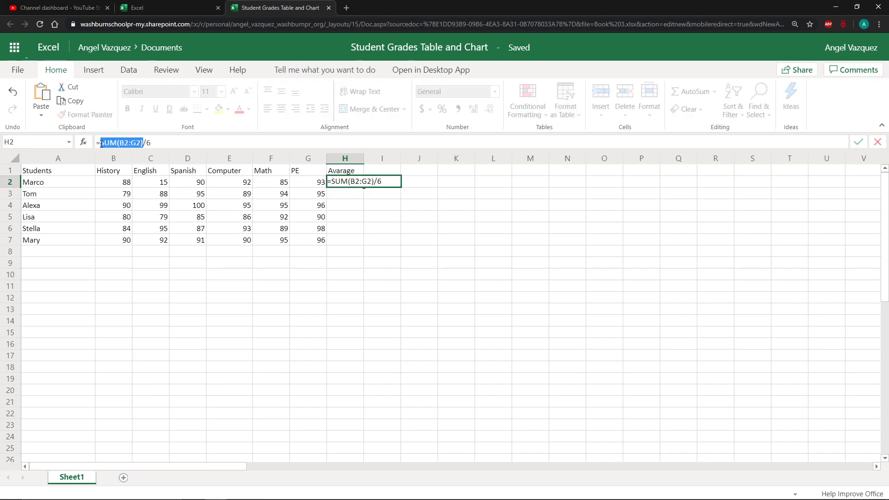
left_click(121, 185)
type("+")
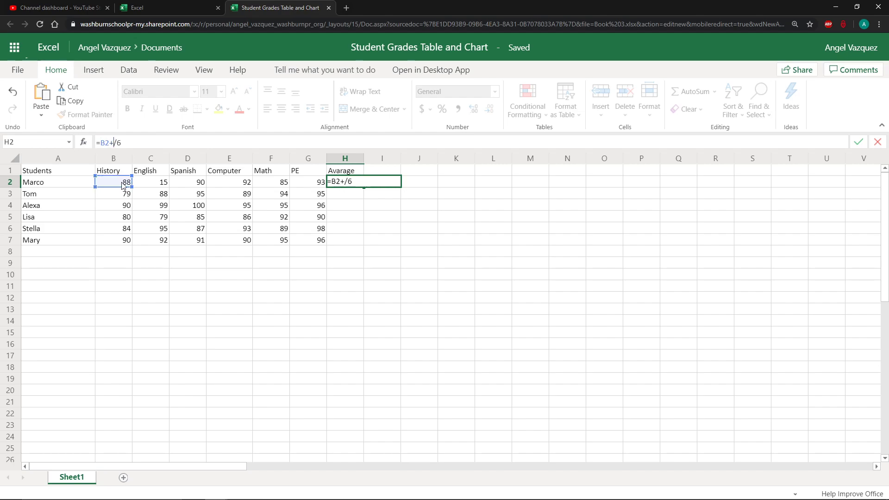
left_click(152, 183)
type("+")
left_click(191, 184)
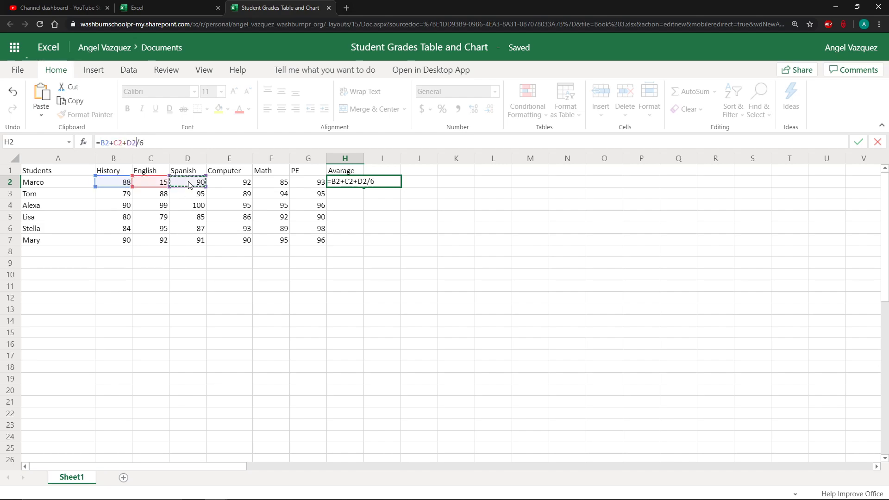
type("+")
left_click(242, 185)
type("+")
left_click(278, 185)
type("+")
left_click(305, 184)
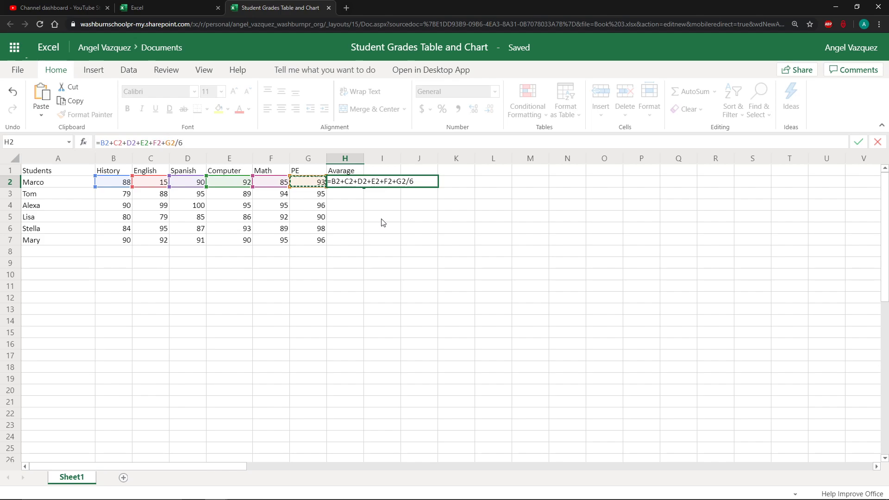
key("Return")
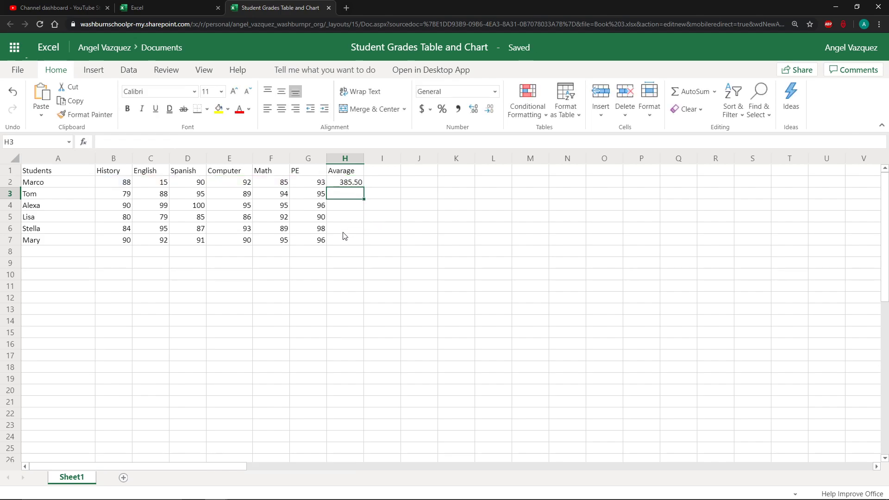
Correct H2's formula to =(B2+C2+D2+E2+F2+G2)/6 by enclosing the sum in parentheses
left_click(356, 181)
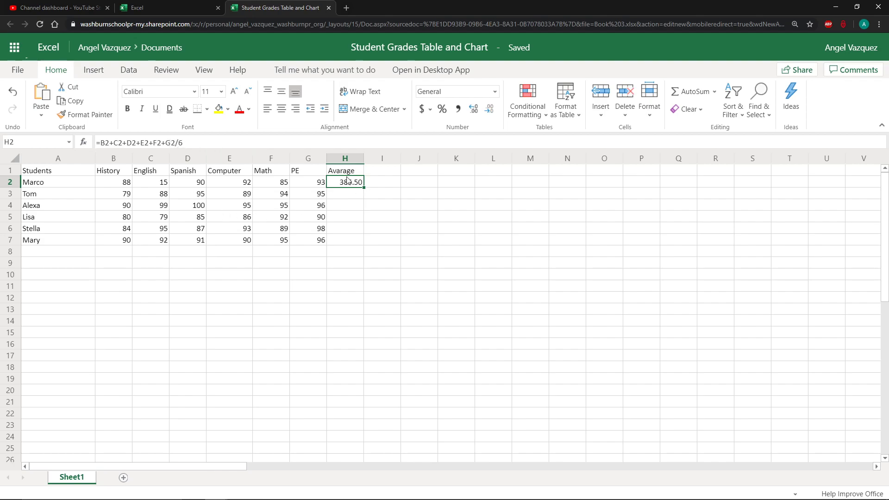
left_click_drag(183, 143, 167, 142)
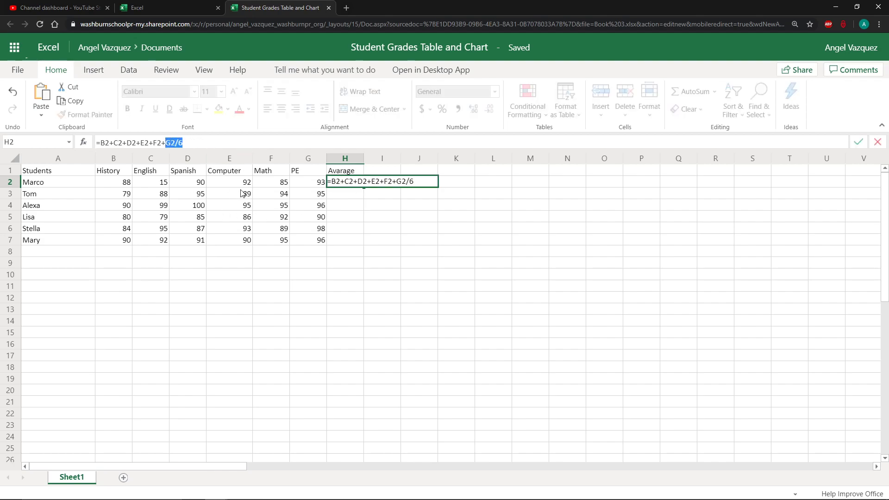
left_click(321, 184)
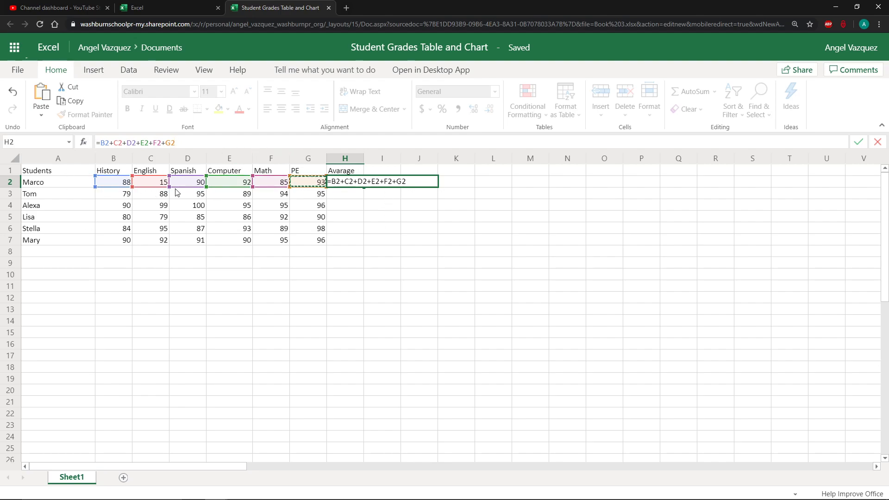
left_click(341, 182)
type("(")
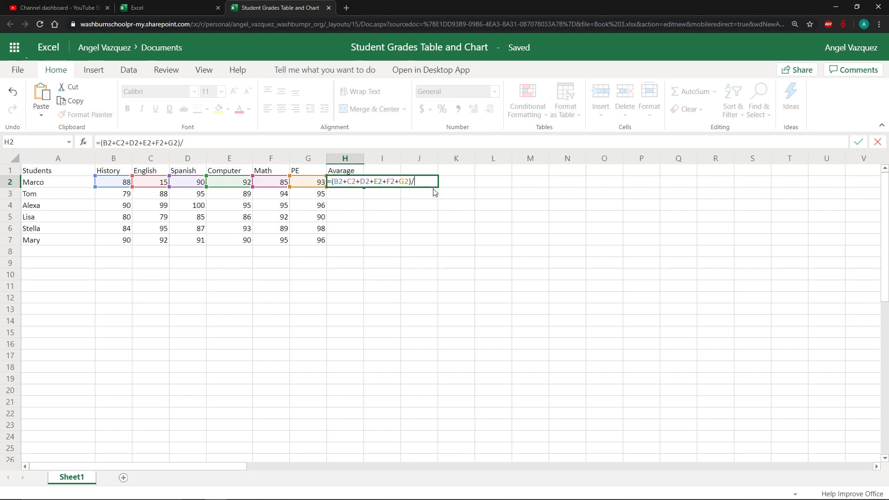
type("6")
key("Return")
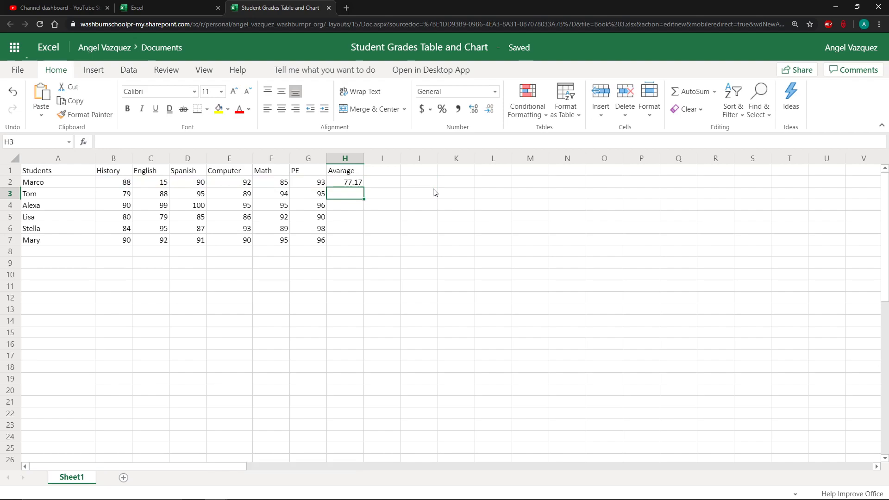
Insert an AVERAGE function in H3 over the range B3:G3 for the second student
left_click(361, 184)
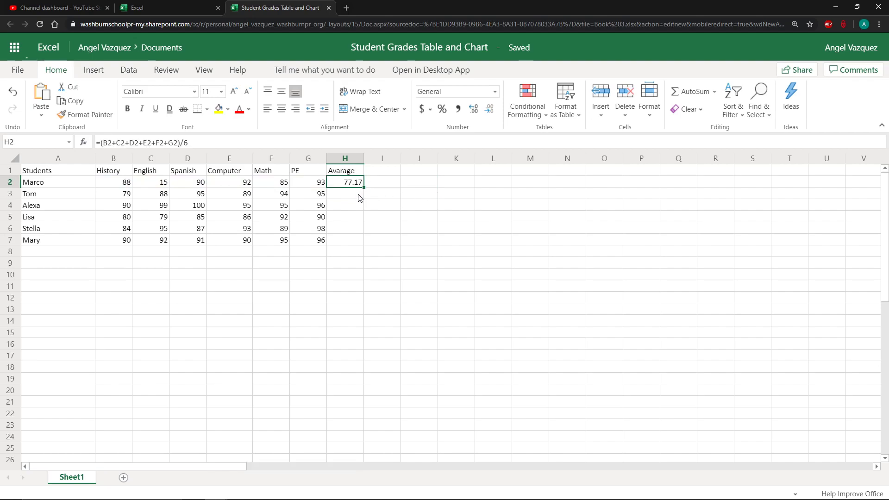
left_click(359, 197)
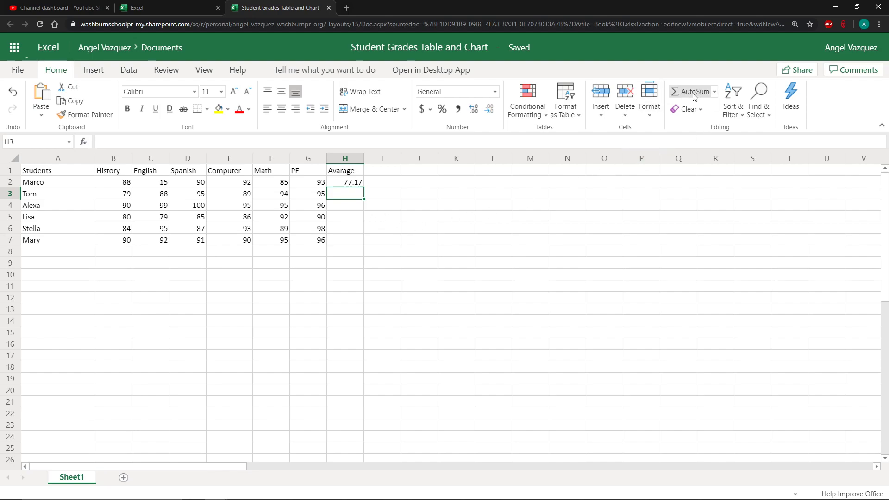
left_click(714, 93)
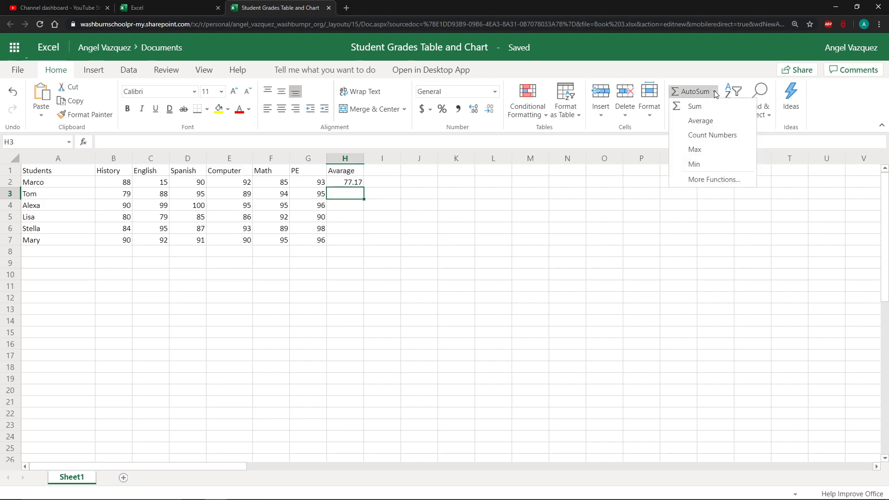
left_click(724, 123)
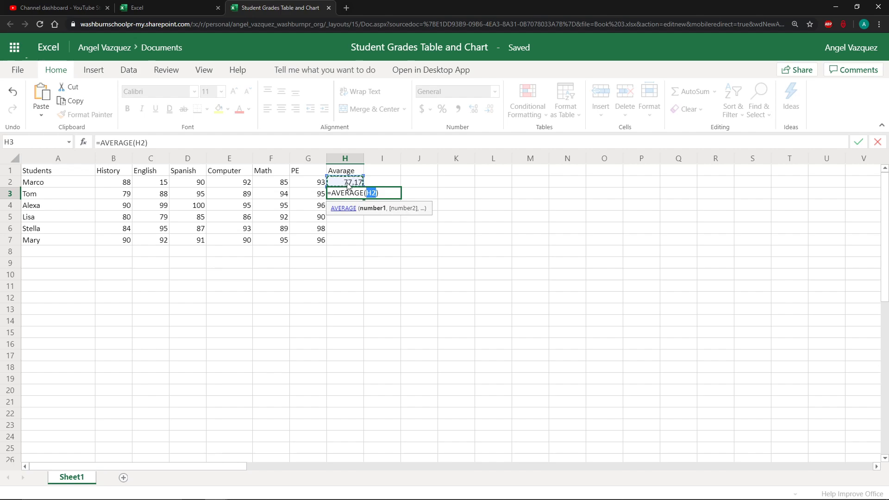
left_click_drag(124, 195, 315, 195)
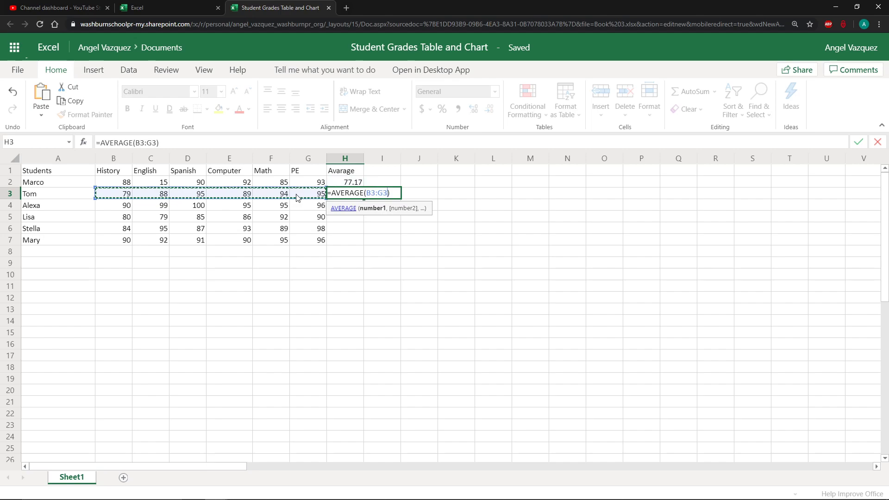
key("Return")
Fill H3's average formula down through H7 for the remaining students
left_click(346, 197)
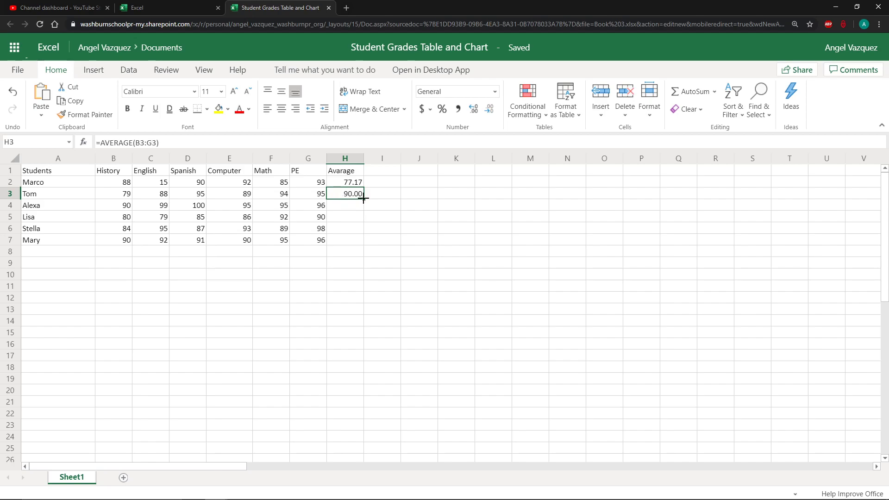
left_click_drag(364, 198, 364, 241)
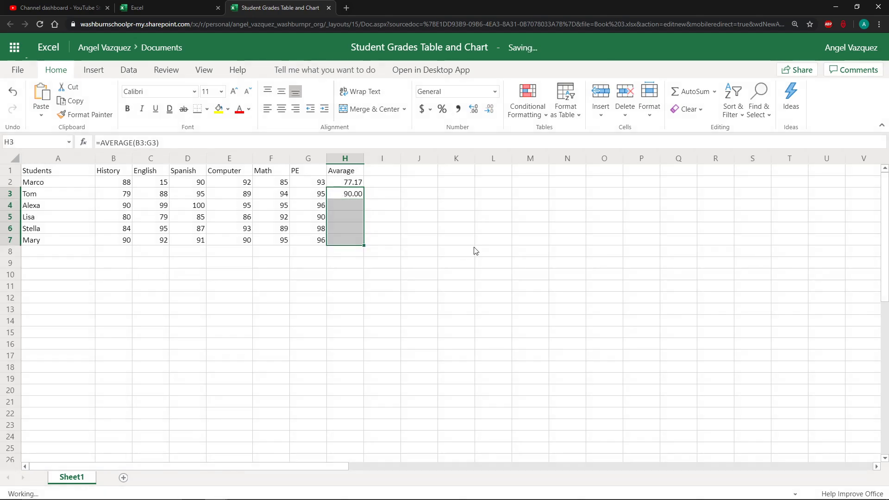
left_click(472, 250)
Review the calculated averages and the grade cells across the table
left_click(355, 206)
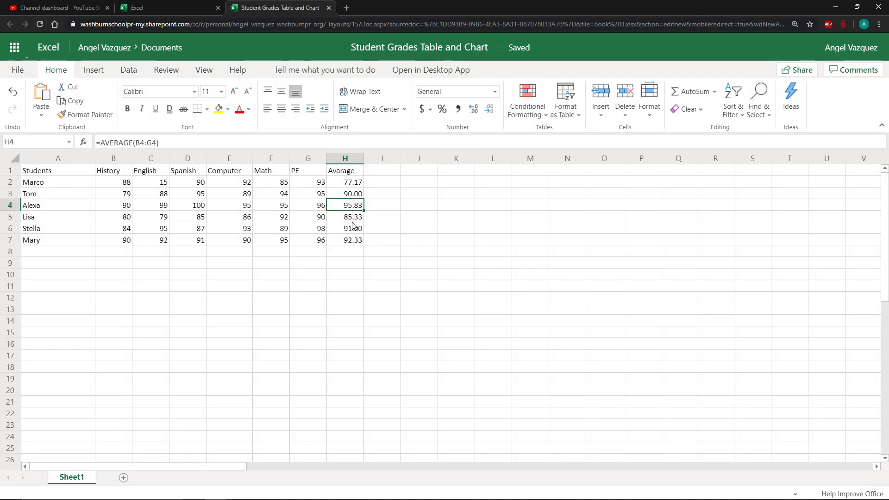
left_click(352, 230)
left_click(277, 232)
left_click(180, 217)
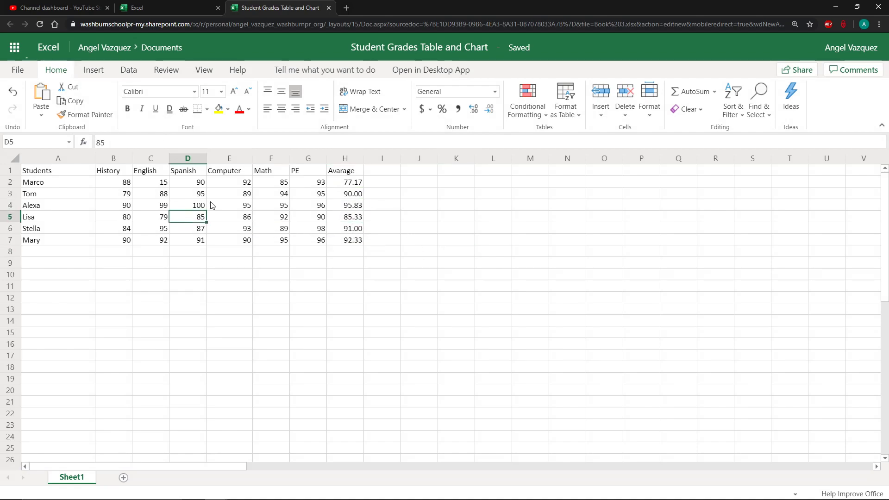
left_click(213, 205)
left_click(362, 240)
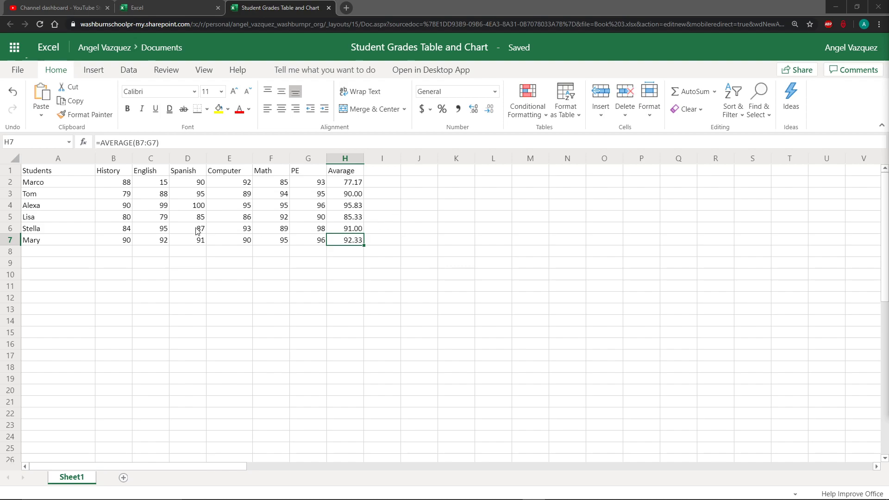
left_click(126, 186)
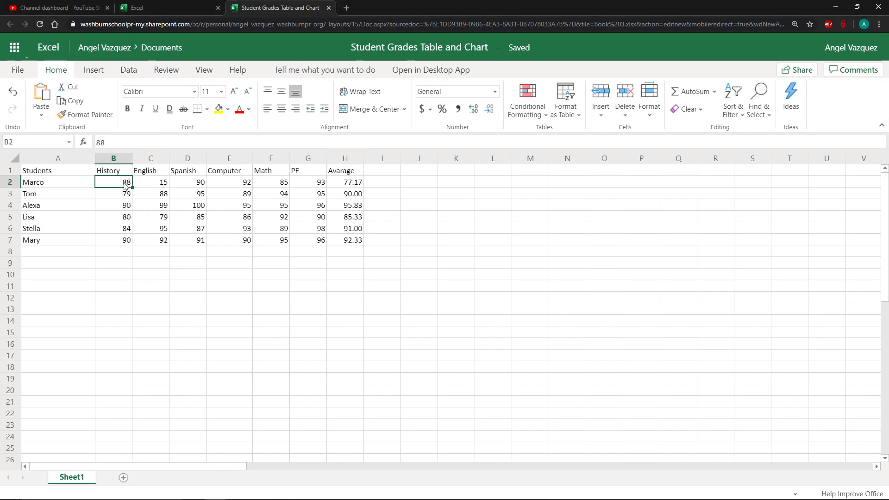
left_click(288, 187)
left_click(305, 187)
left_click(368, 187)
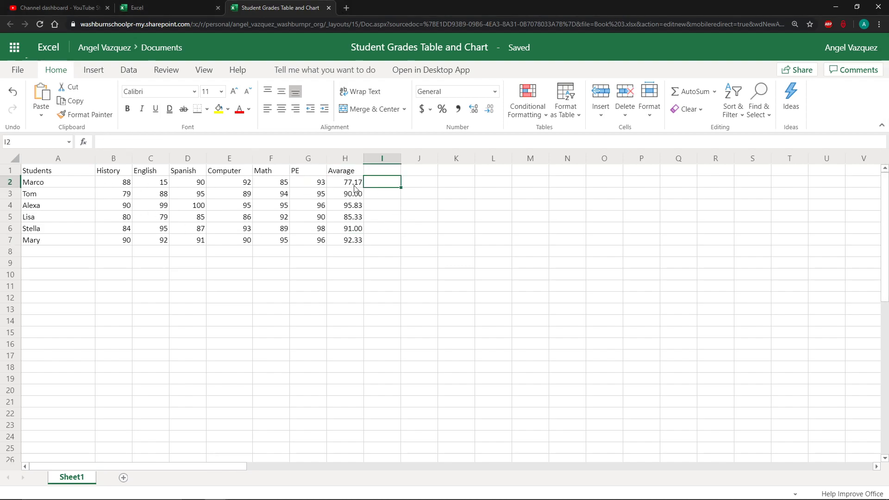
left_click(434, 185)
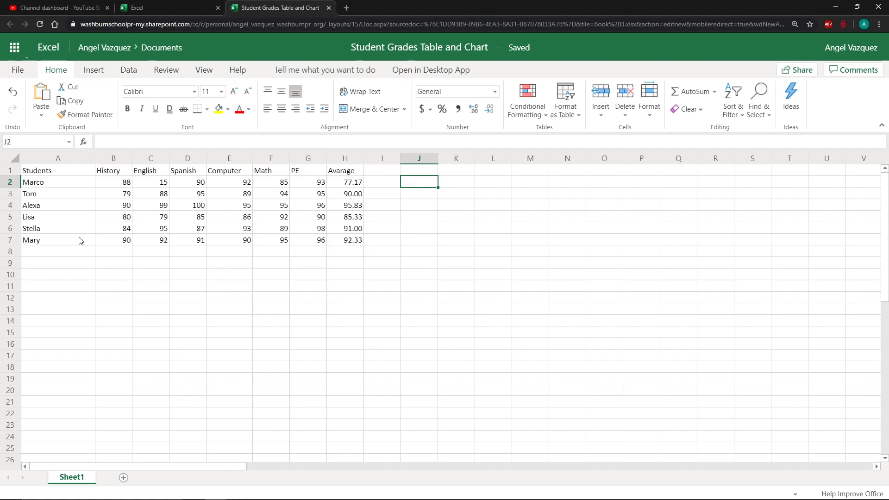
left_click(110, 174)
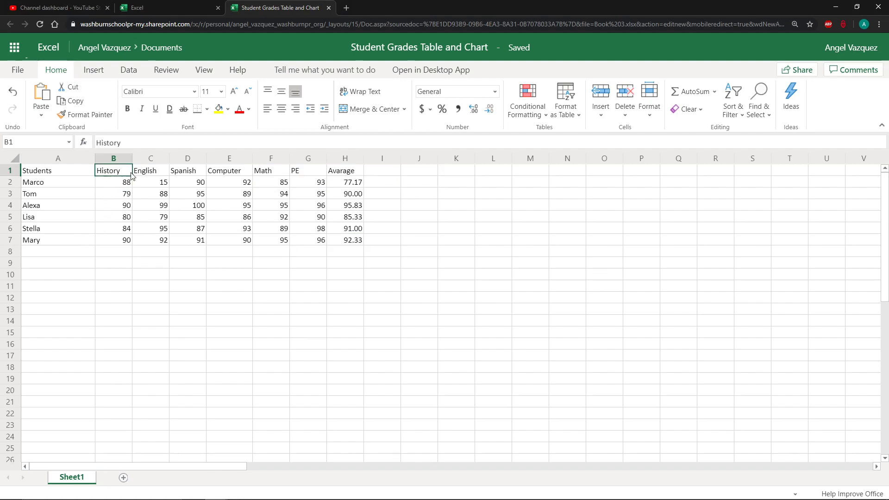
left_click(111, 252)
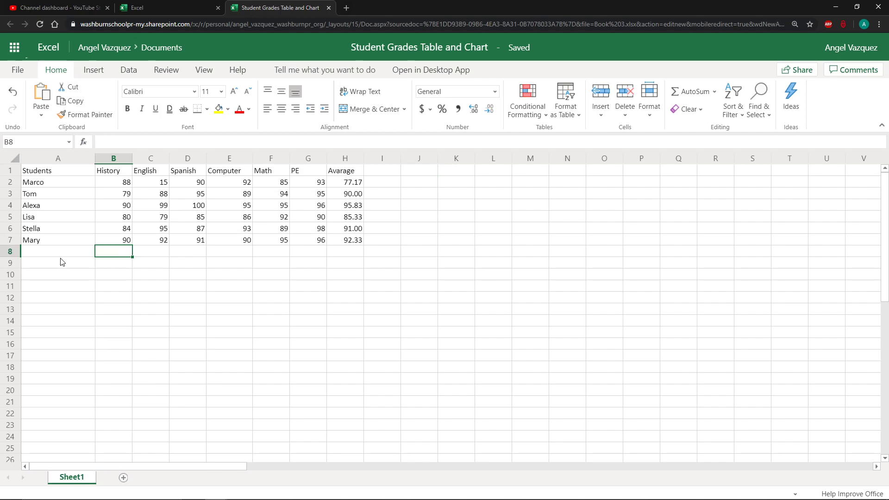
left_click(99, 264)
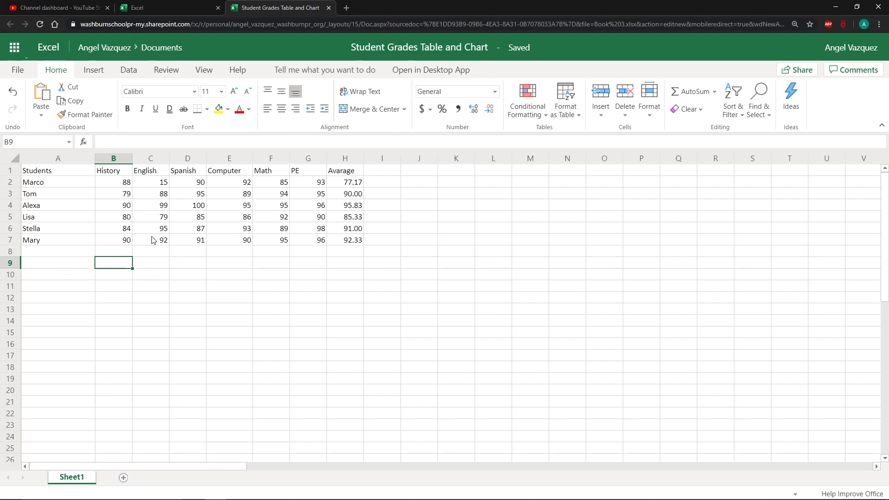
Add column headers Highest in I1 and Lowest in J1
left_click(378, 174)
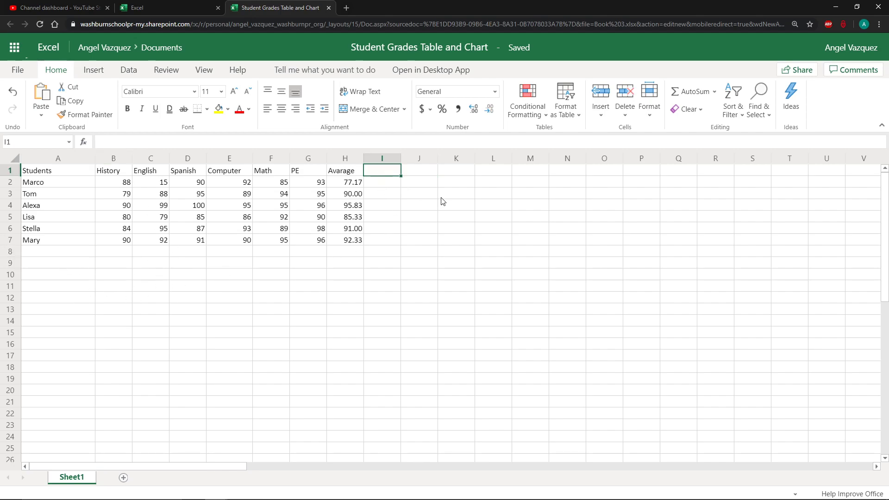
type("Higgh")
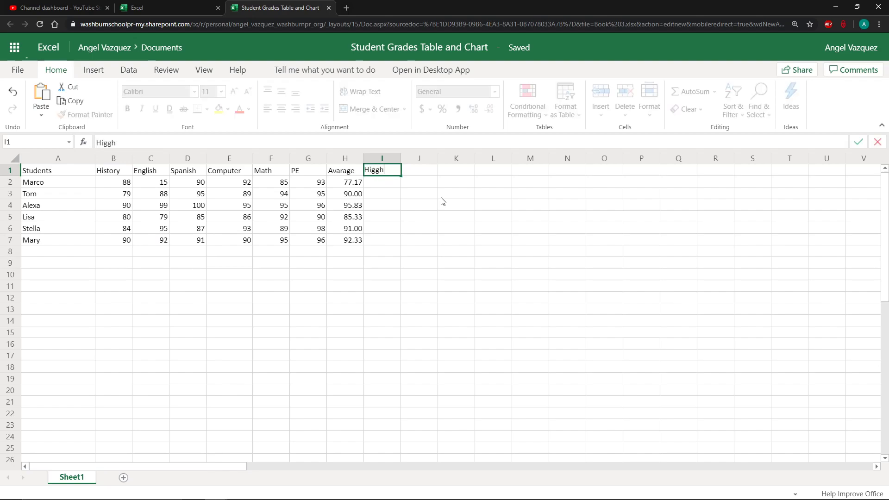
key("BackSpace")
key("BackSpace")
key("Tab")
type("Lowes")
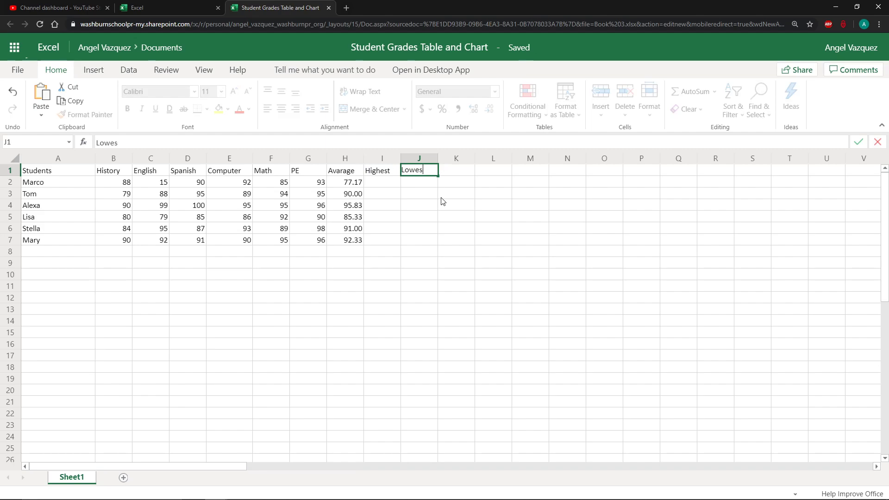
key("Return")
Label A8 as Highest and A9 as Lowest for per-subject extremes
key("Left")
key("Left")
key("Left")
key("Down")
key("Down")
key("Left")
key("Left")
key("Left")
key("Down")
key("Down")
key("Down")
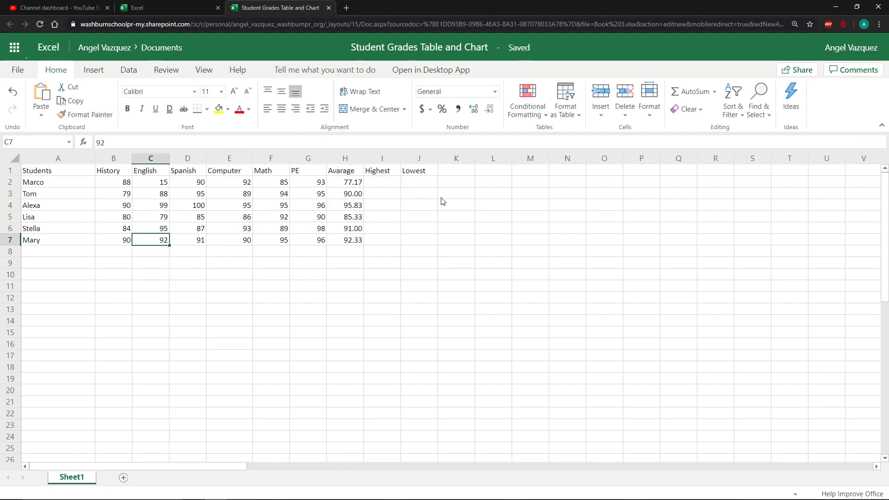
key("Left")
key("Down")
key("Left")
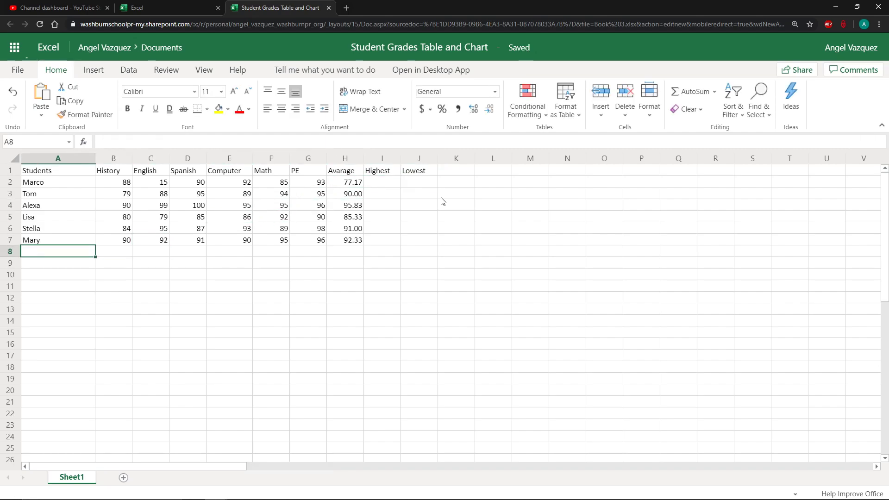
type("High")
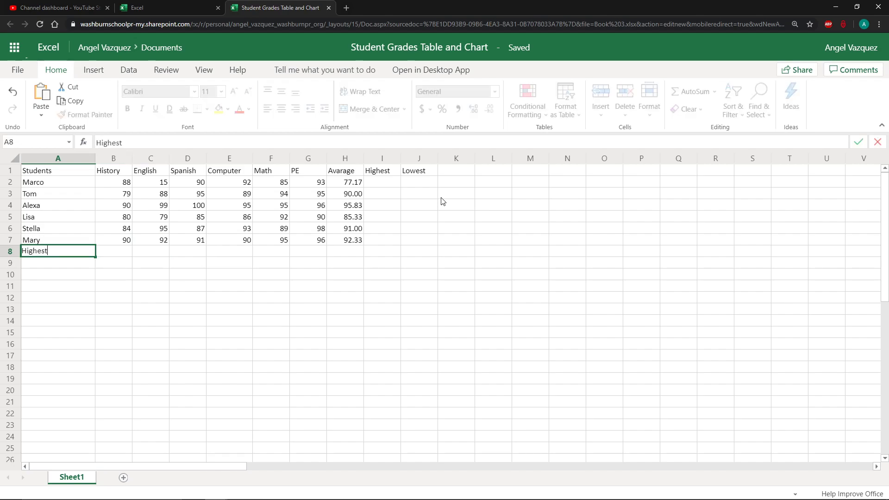
type("est")
key("Return")
type("Low")
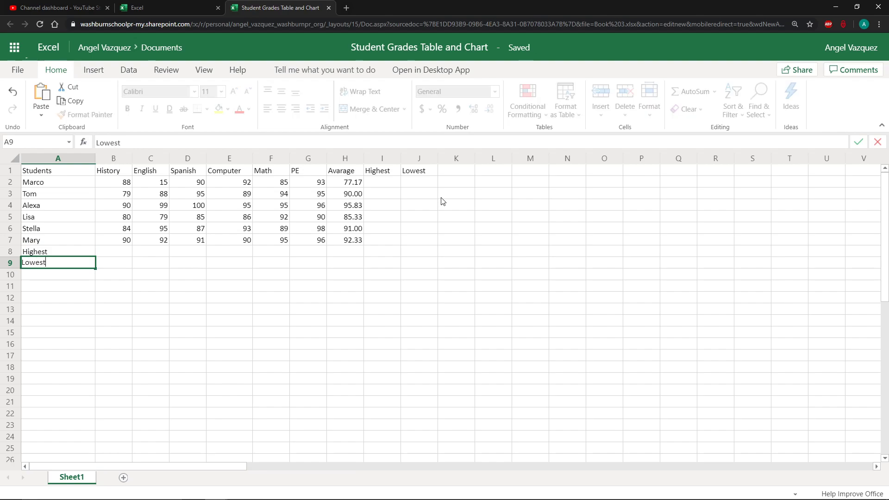
key("Return")
left_click(121, 254)
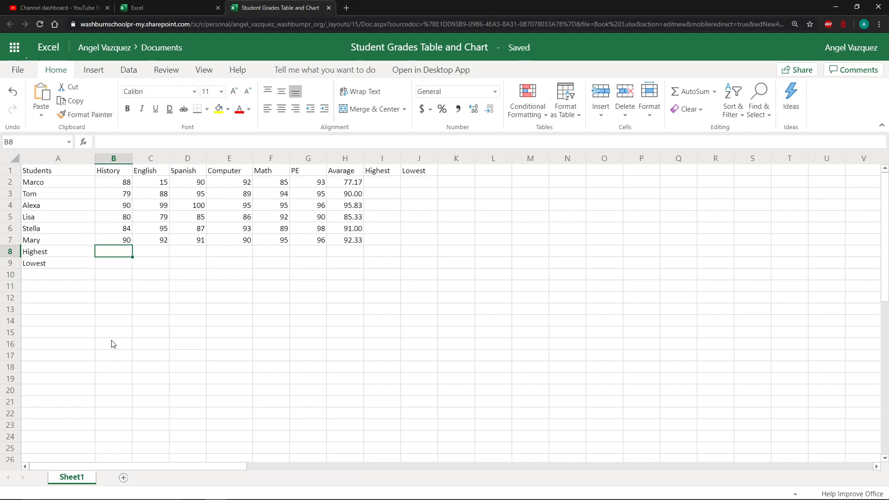
Enter a MAX formula in I2 for Marco's grades B2:G2 and fill it down through I7
left_click(376, 184)
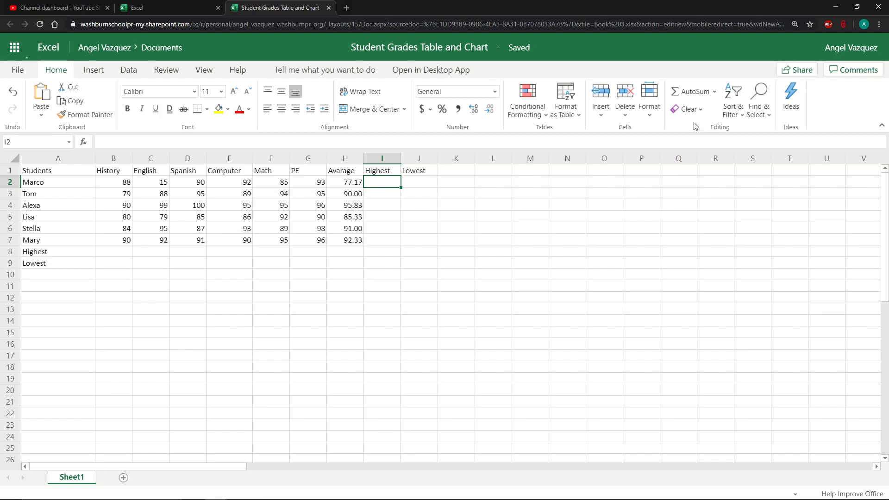
left_click(715, 94)
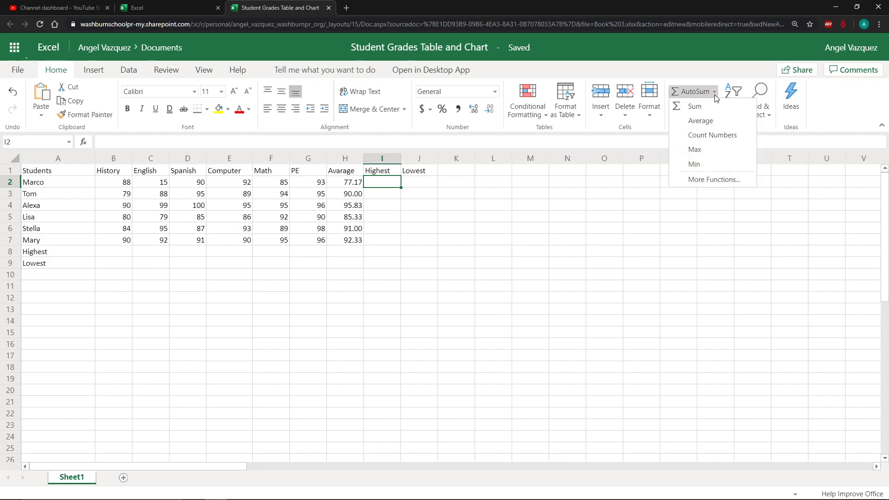
left_click(707, 154)
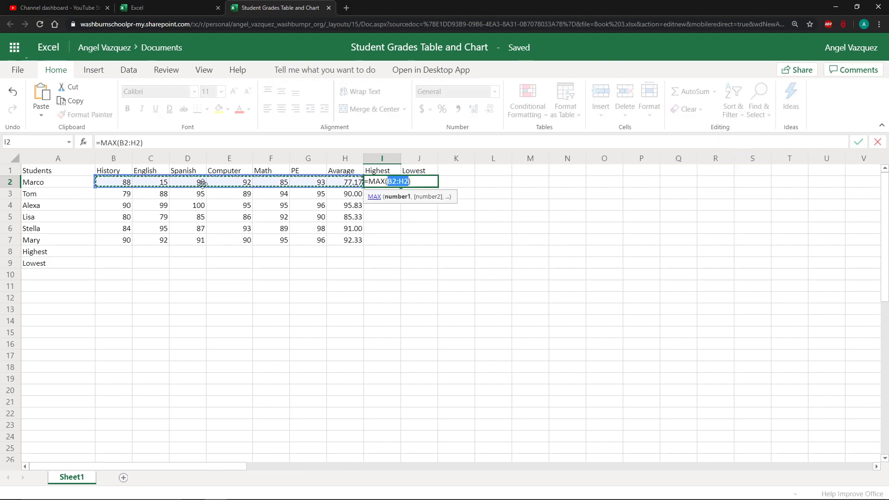
left_click_drag(131, 185, 305, 186)
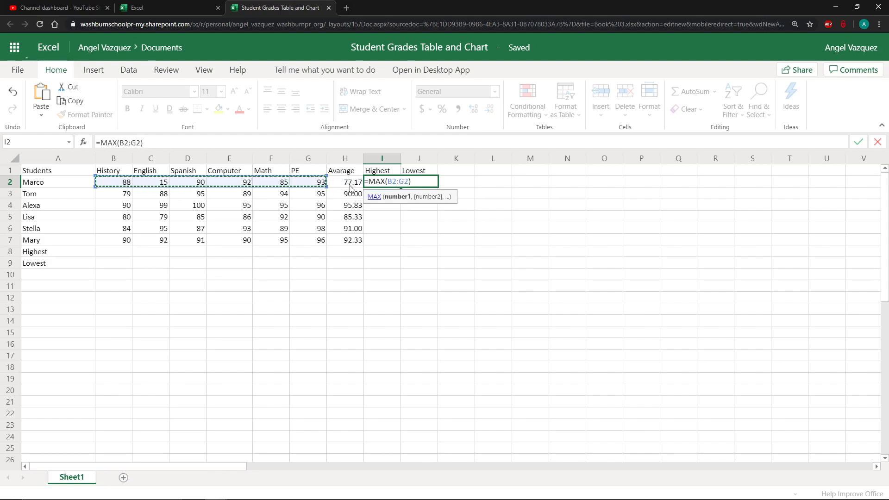
key("Return")
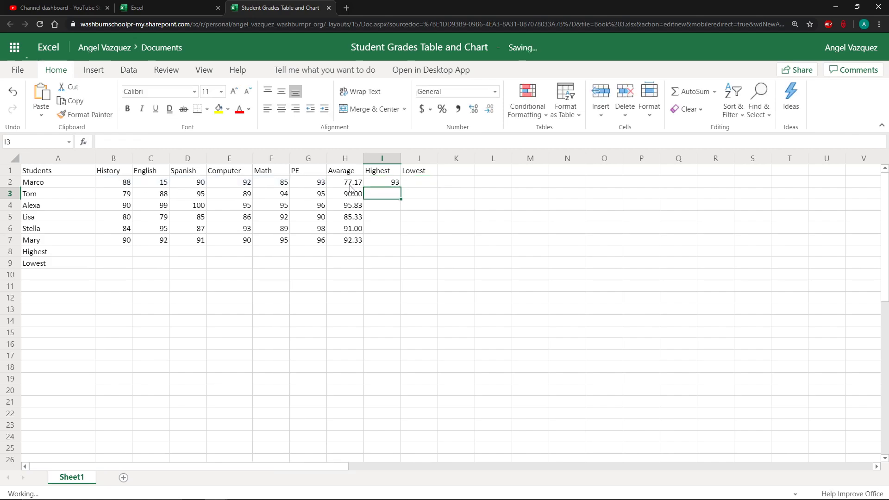
left_click(388, 184)
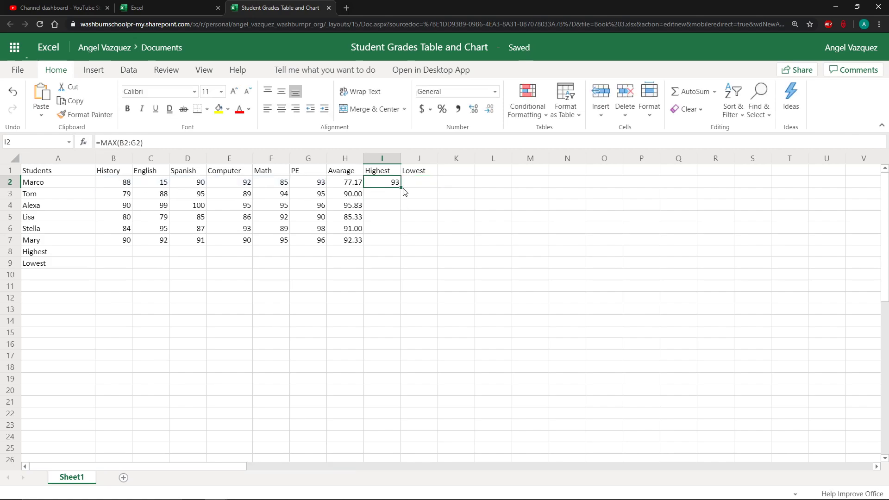
left_click_drag(401, 188, 393, 236)
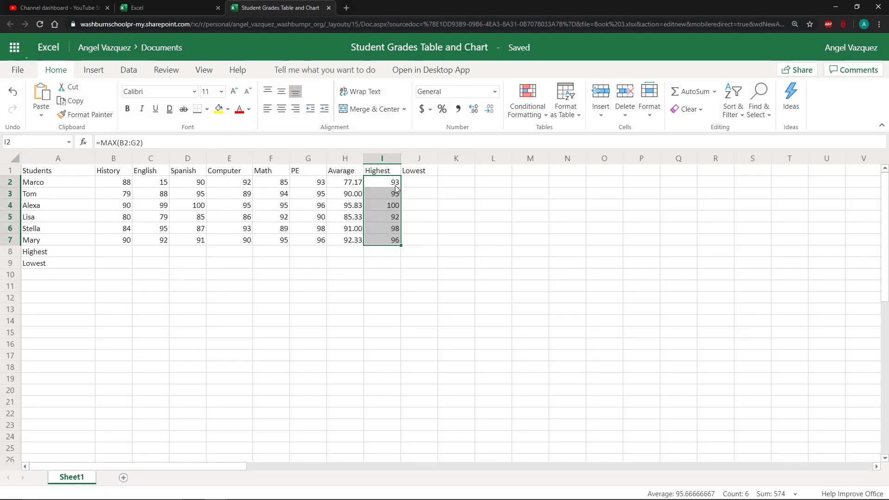
Enter a MAX formula in B8 over B2:B7 and fill it across through G8 for each subject
left_click(118, 254)
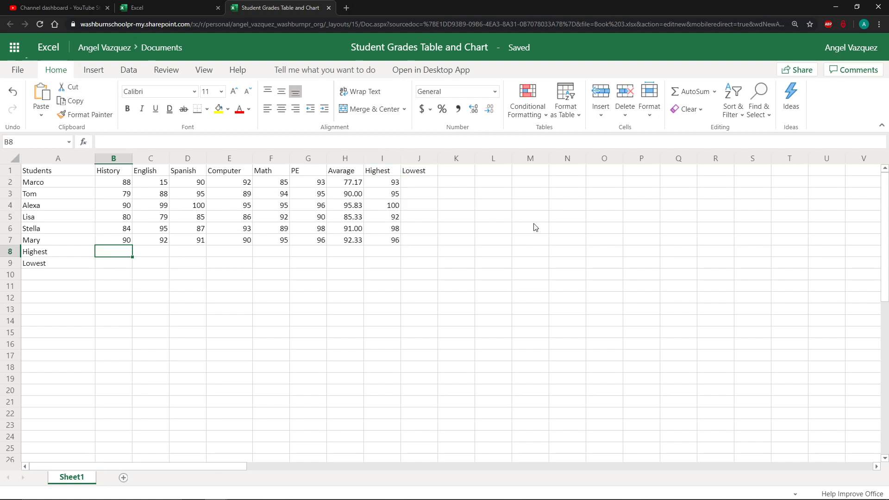
left_click(715, 91)
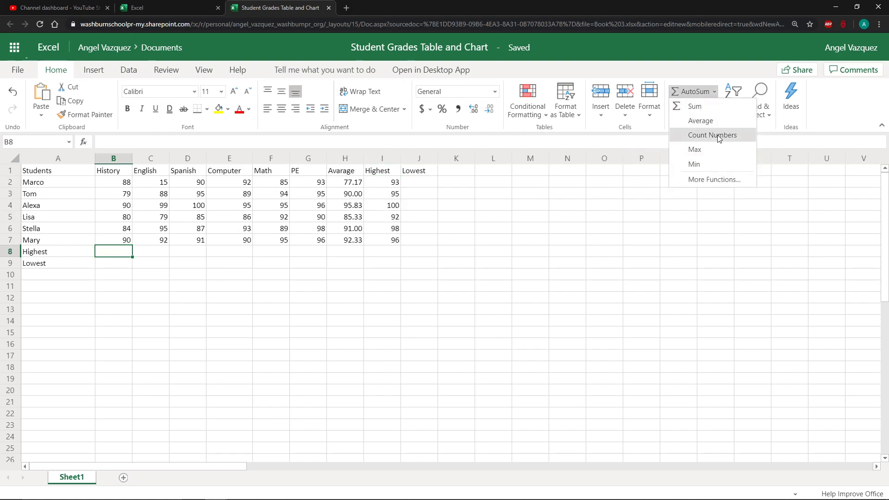
left_click(716, 147)
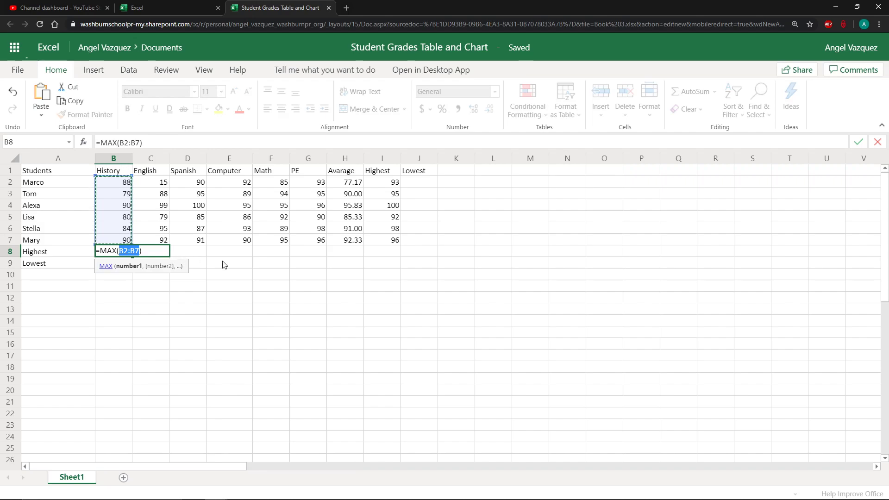
key("Return")
left_click(125, 253)
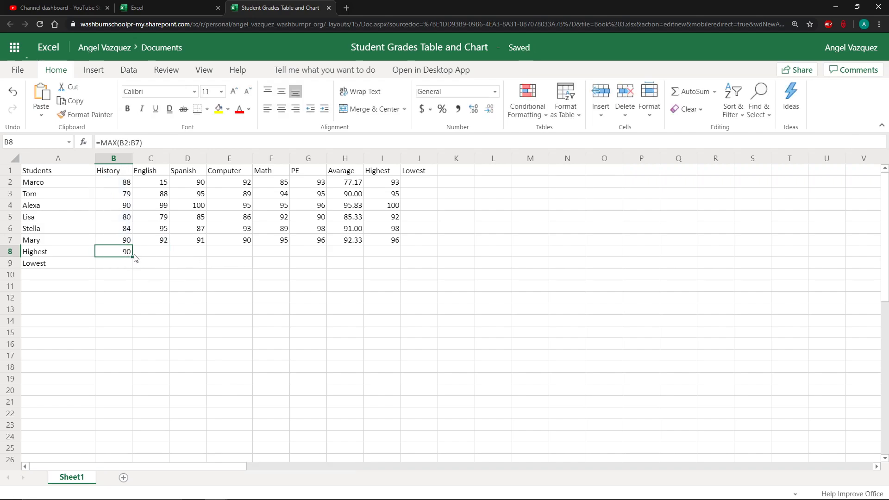
left_click_drag(132, 257, 326, 256)
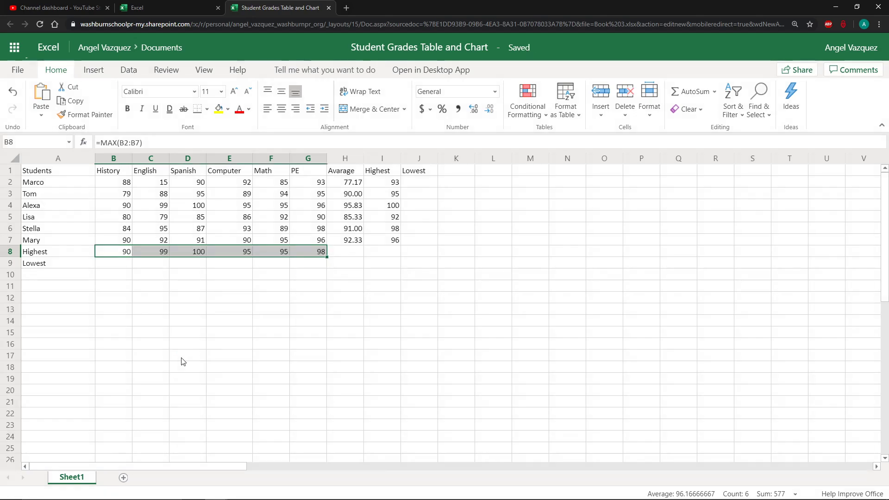
left_click(186, 285)
Enter a MIN formula in J2 covering Marco's grades B2:G2
left_click(418, 184)
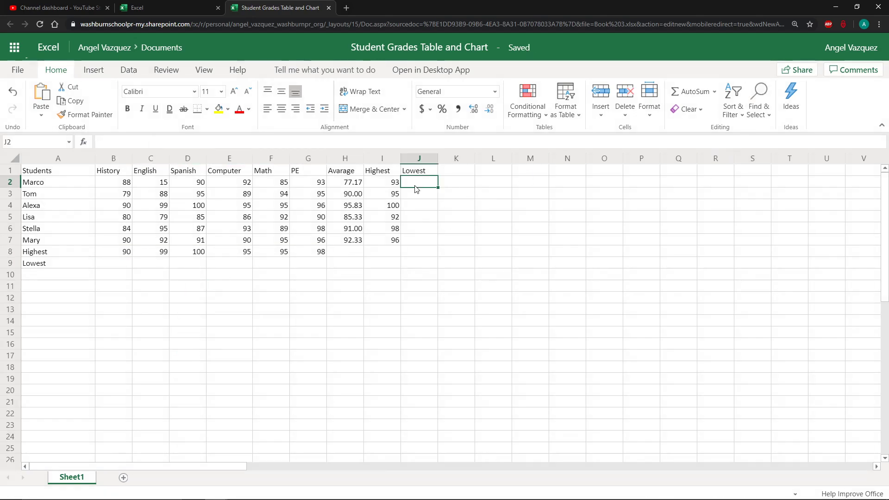
left_click(719, 95)
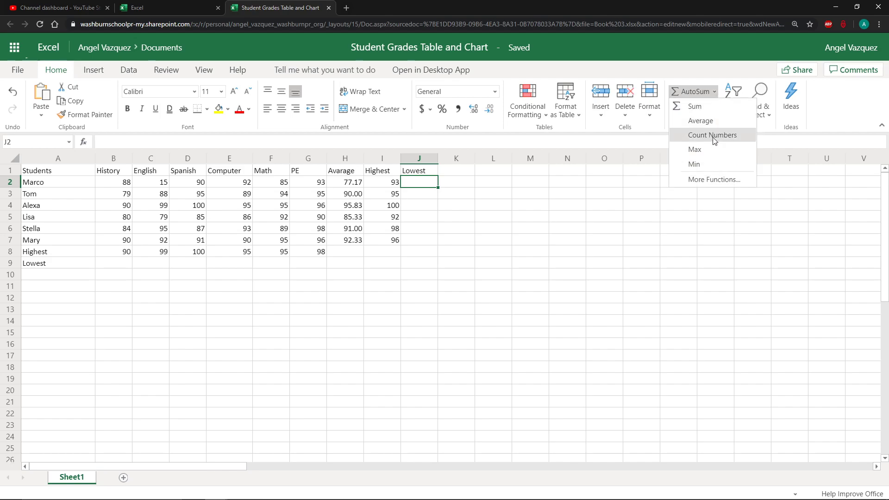
left_click(710, 165)
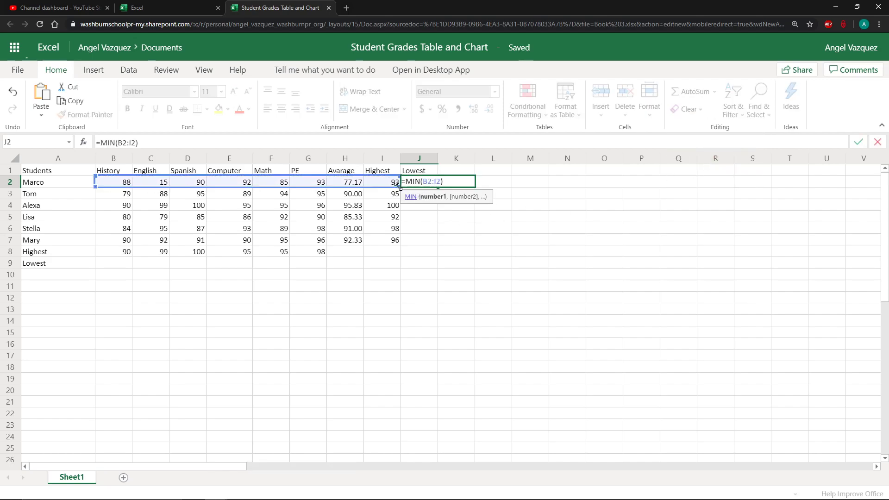
left_click_drag(397, 185, 327, 186)
key("Return")
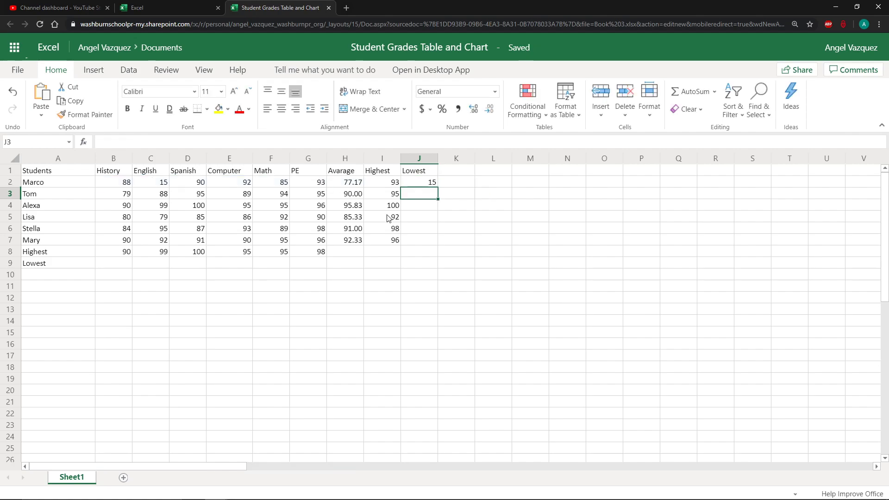
Fill J2's minimum formula down through J7 for the remaining students
left_click(424, 186)
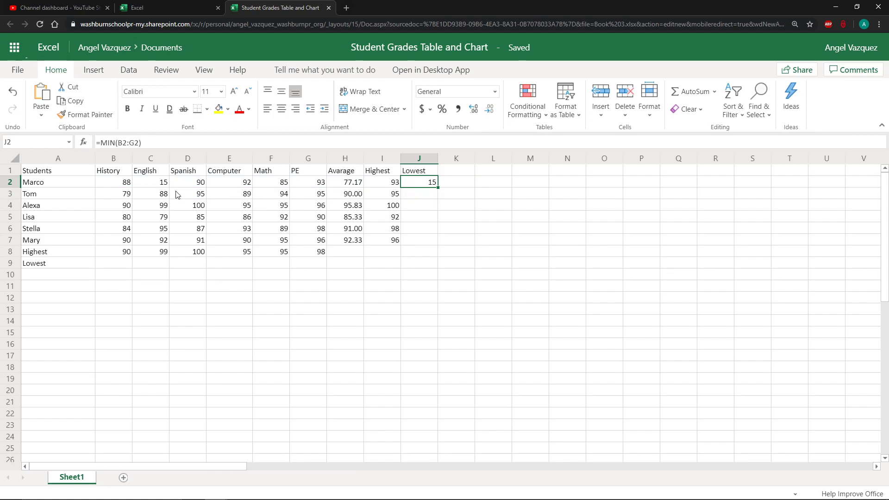
left_click(157, 187)
left_click(411, 185)
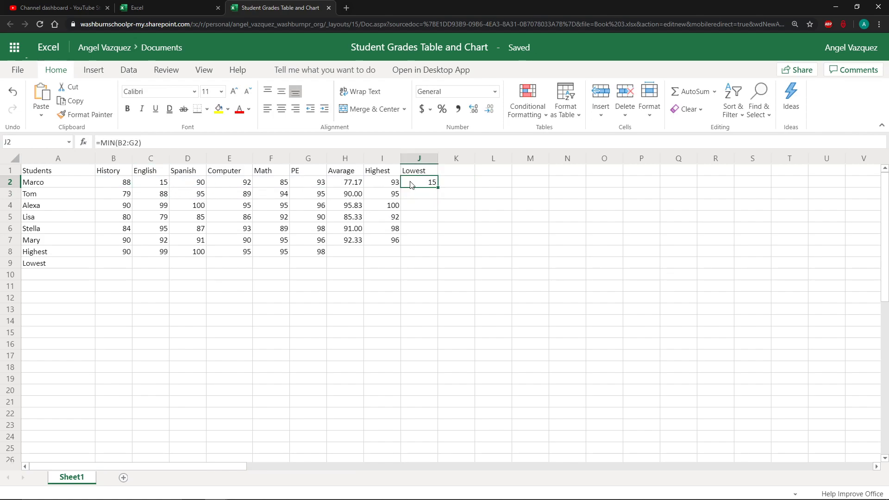
left_click(163, 187)
left_click(383, 187)
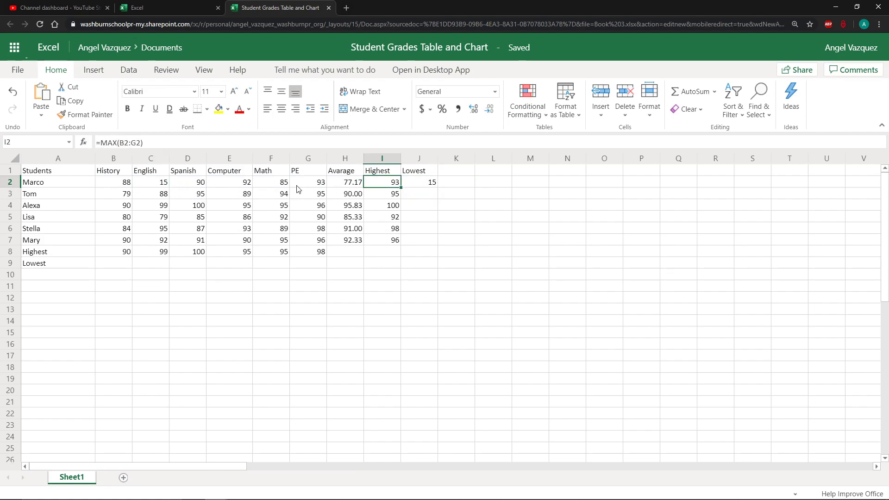
left_click(317, 186)
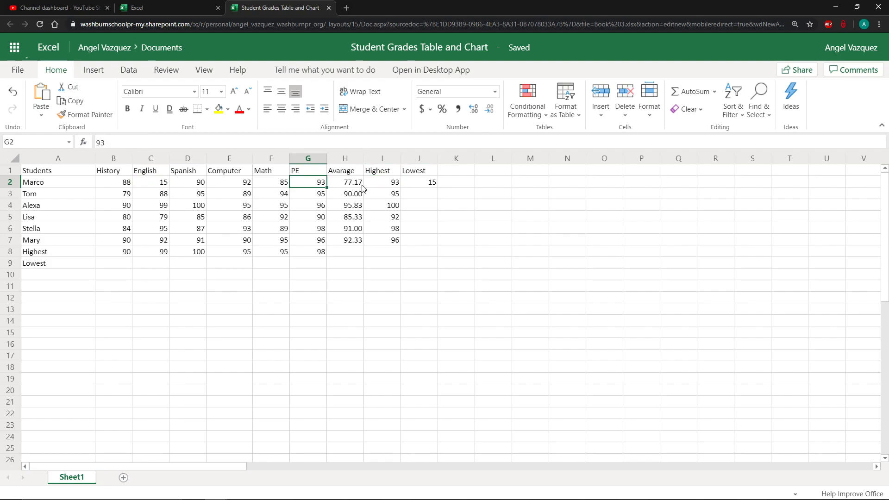
left_click(431, 186)
left_click_drag(438, 187, 442, 240)
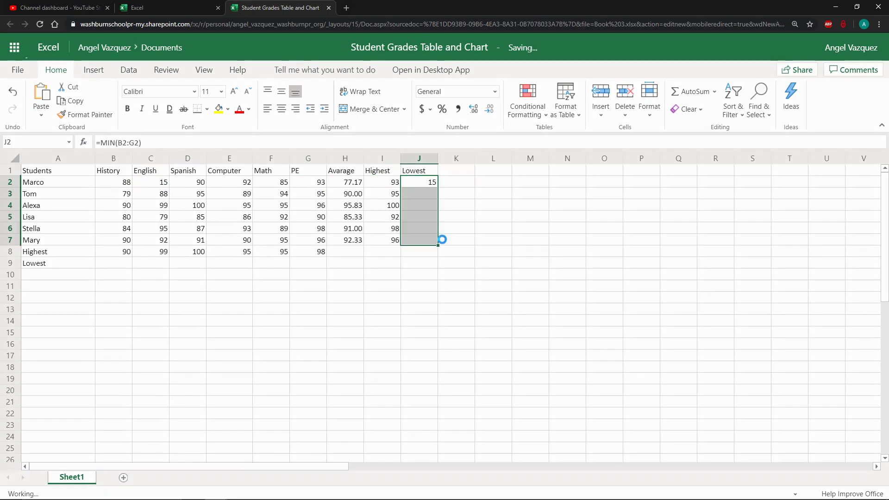
Enter a MIN formula in B9 over B2:B7 for the History column
left_click(128, 264)
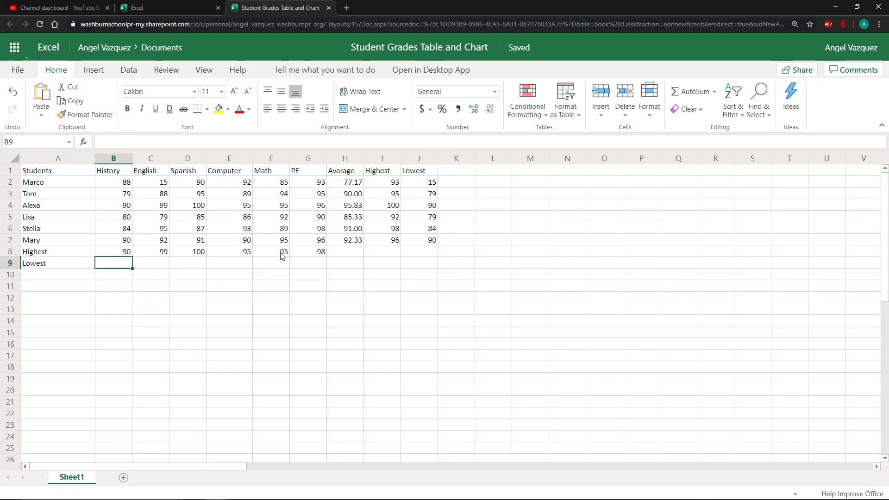
left_click(697, 101)
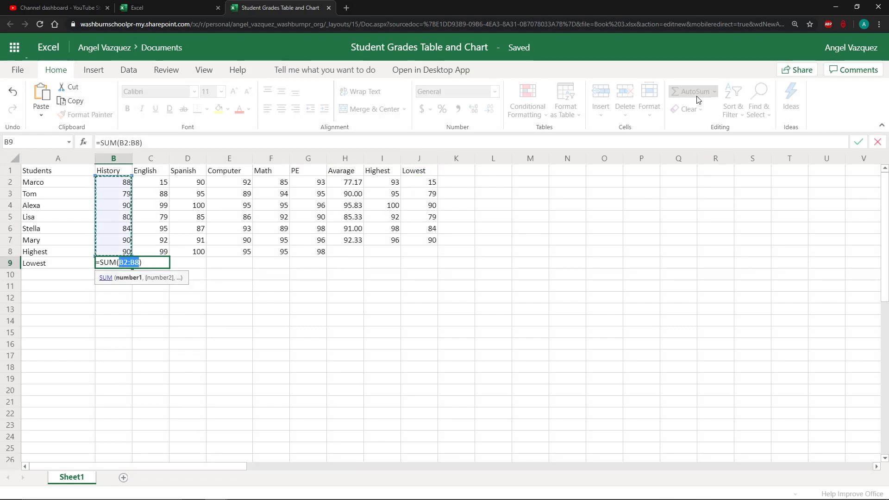
key("Escape")
left_click(715, 92)
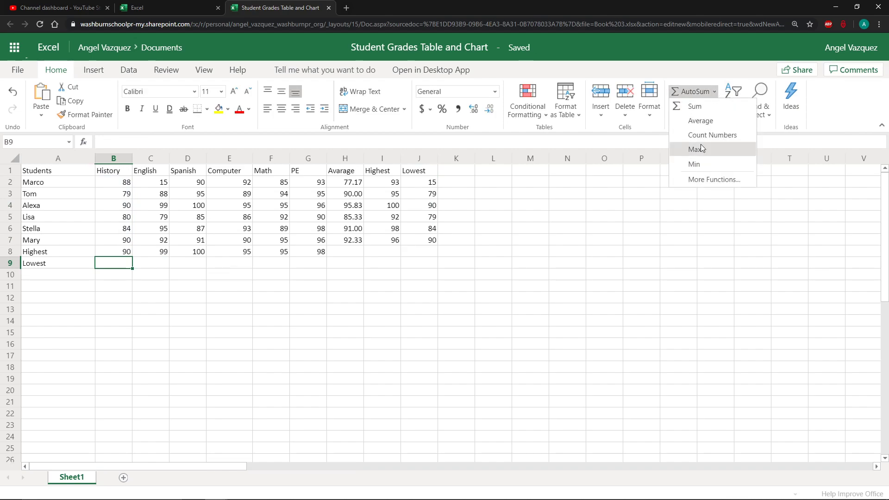
left_click(705, 167)
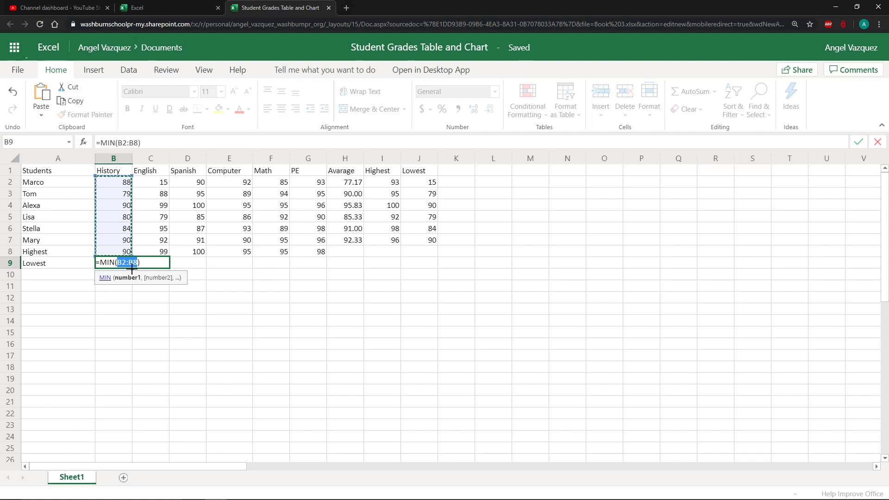
left_click_drag(132, 256, 132, 244)
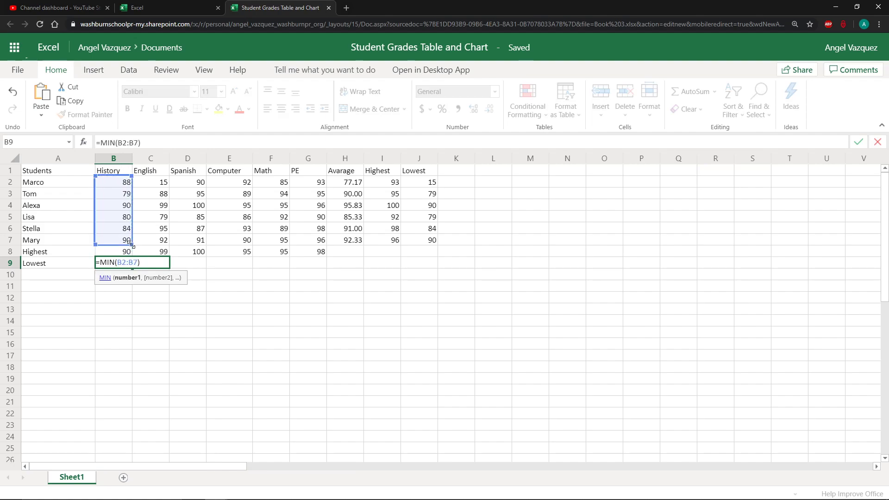
key("Return")
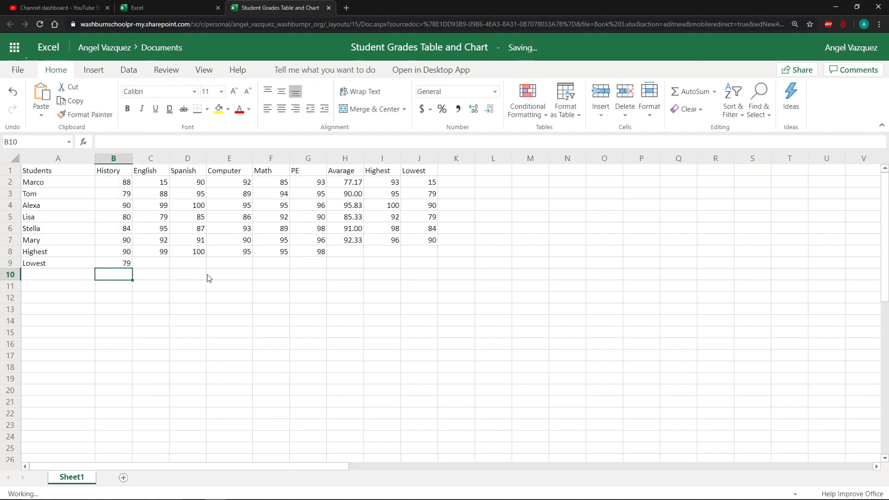
Fill B9's minimum formula across through G9 for each subject
left_click(128, 263)
left_click_drag(133, 269, 318, 266)
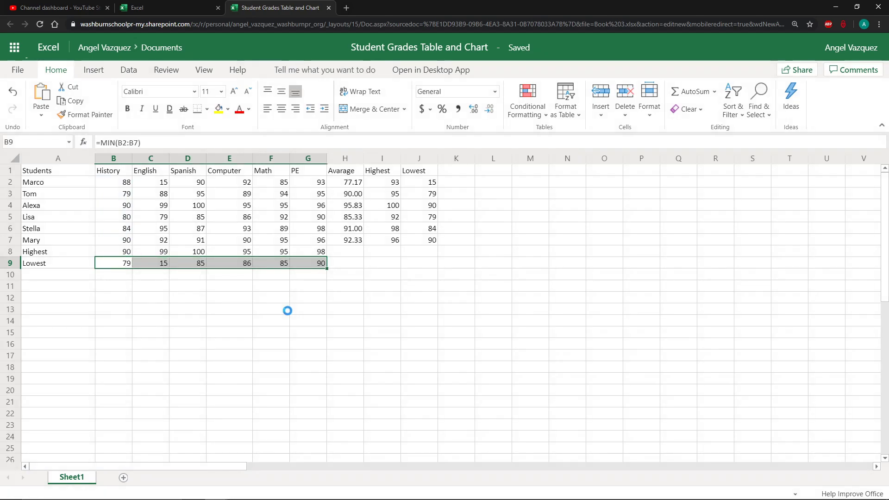
left_click(288, 309)
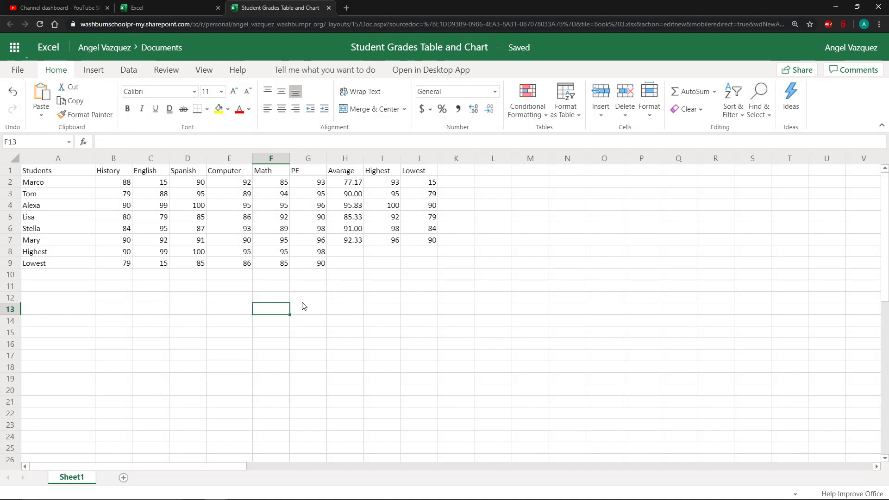
Review the highest and lowest summary cells against the grade table
left_click(47, 256)
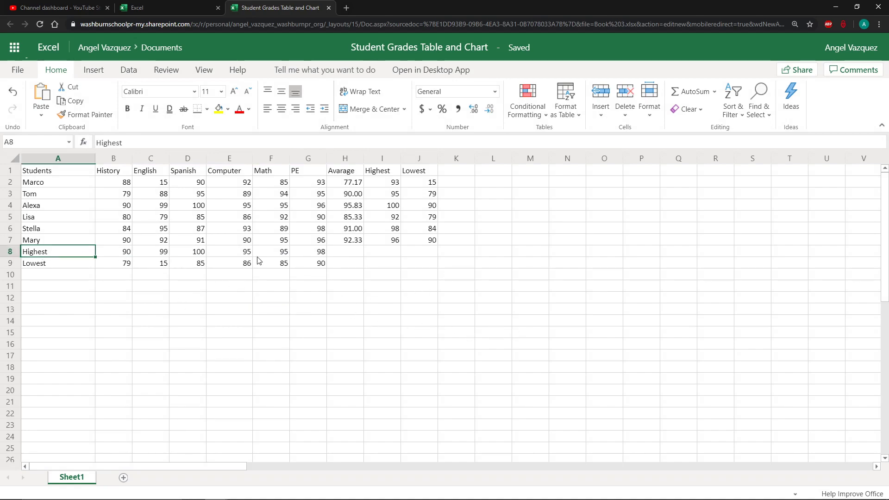
left_click(331, 255)
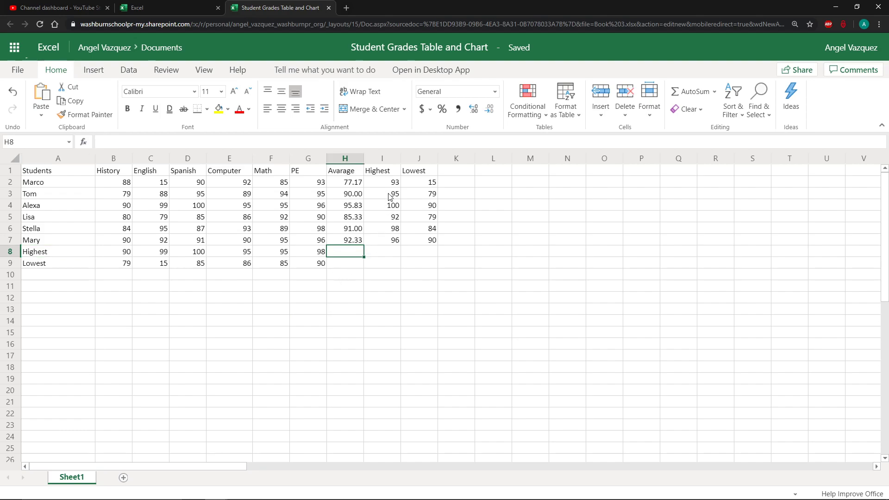
left_click(389, 208)
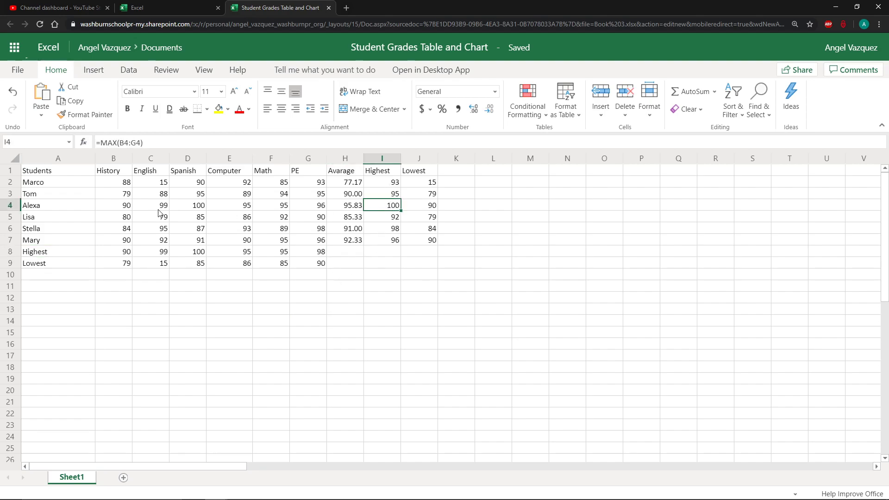
left_click(43, 209)
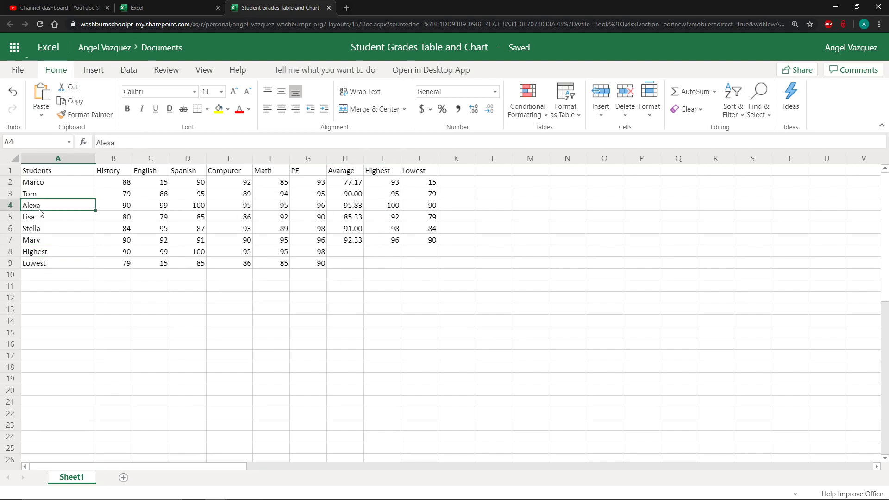
left_click(192, 209)
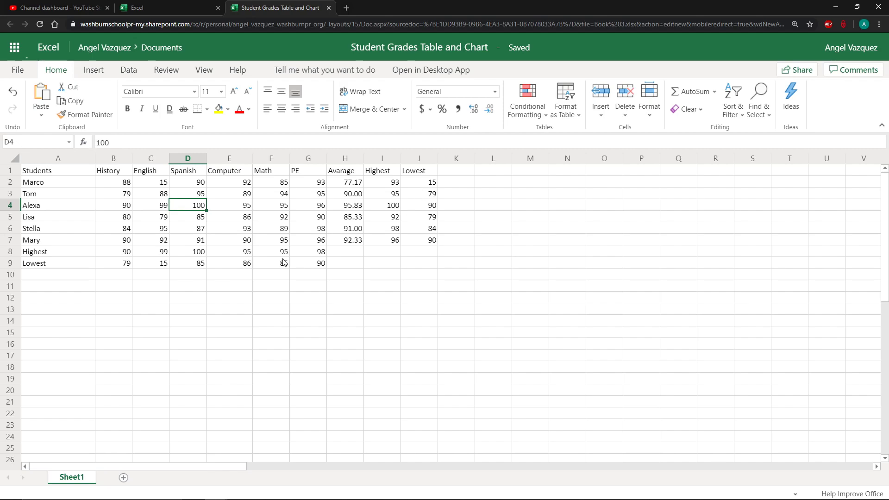
left_click_drag(317, 243, 126, 185)
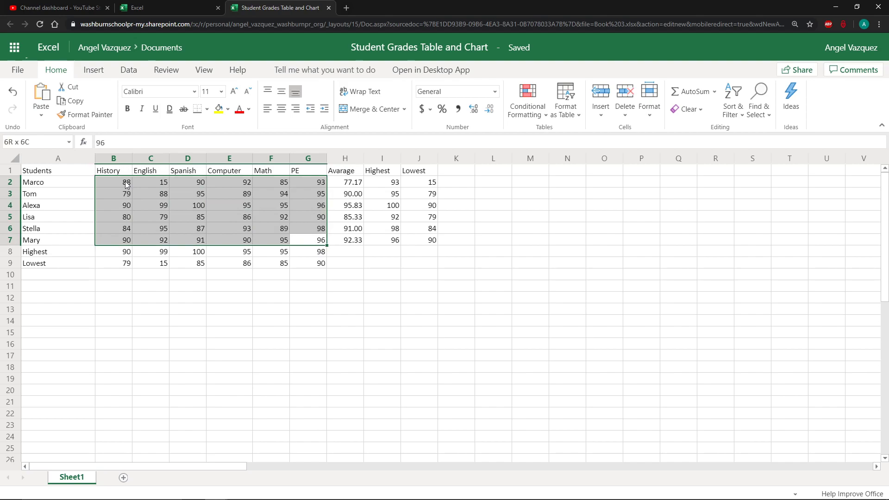
left_click(260, 263)
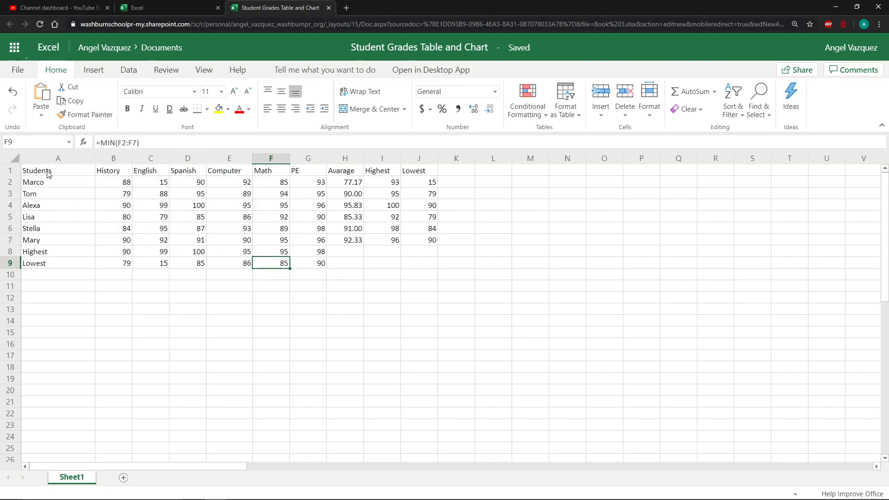
Apply all borders to the whole grades table A1:J9
left_click_drag(48, 173, 422, 267)
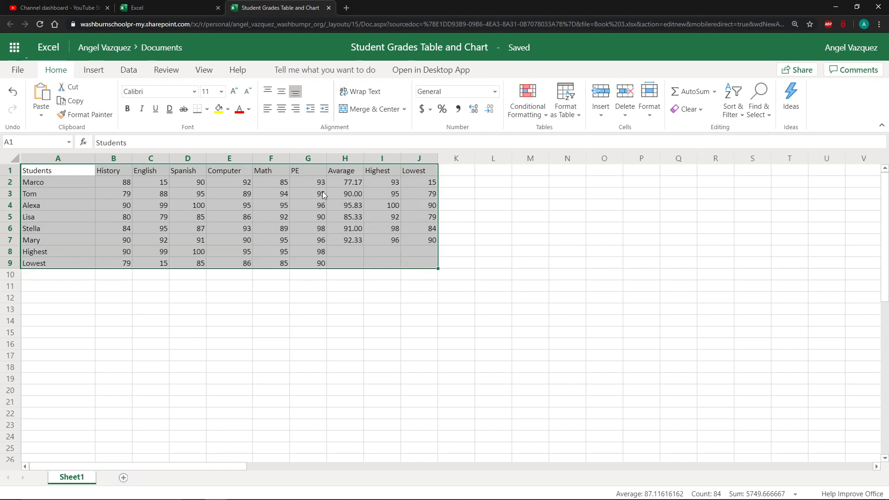
left_click(207, 109)
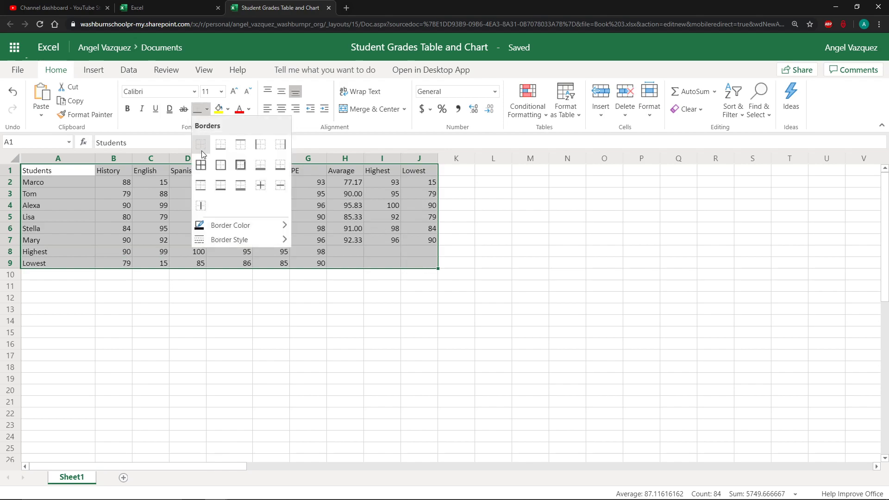
left_click(200, 166)
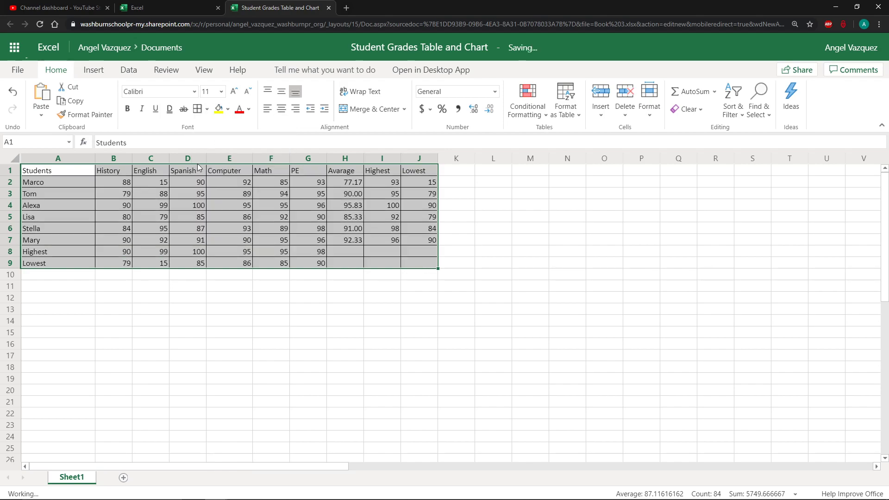
left_click(183, 224)
Delete the empty cells H8:J9, shifting the cells below up
left_click_drag(355, 252, 418, 264)
right_click(418, 264)
mouse_move(461, 350)
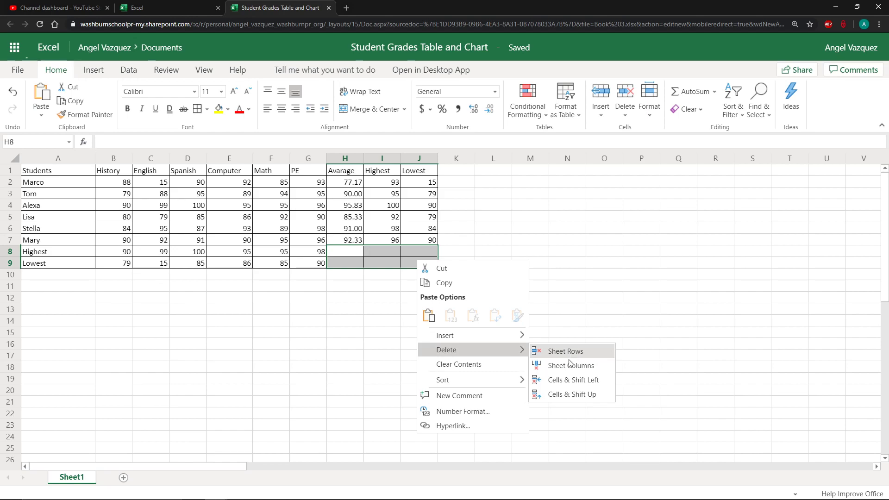
left_click(569, 394)
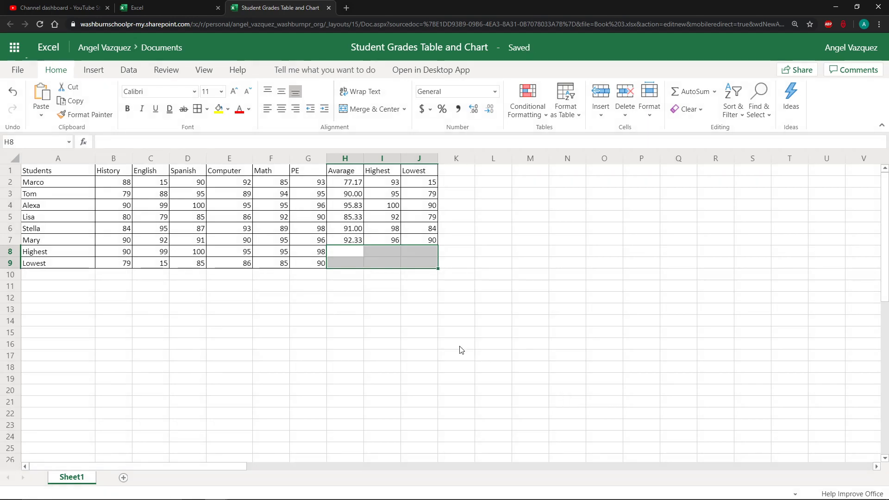
left_click(424, 332)
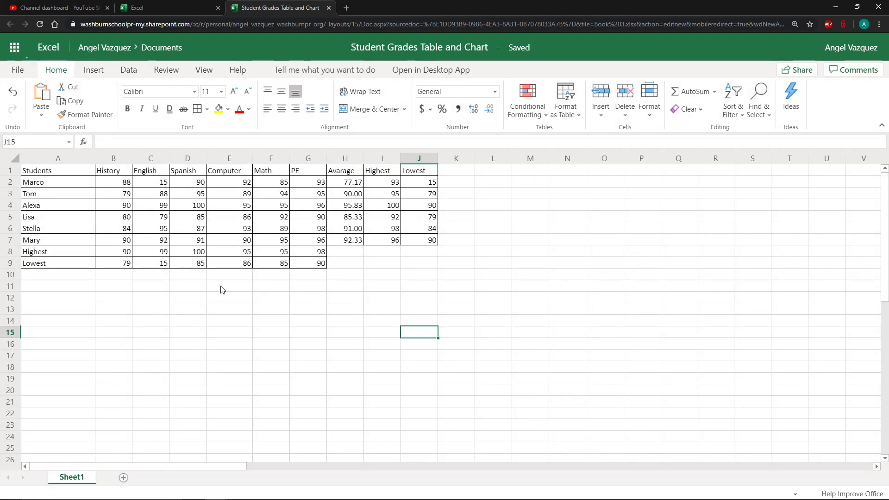
Add a thick box border around the student grade block A1:G7
left_click_drag(42, 172, 316, 243)
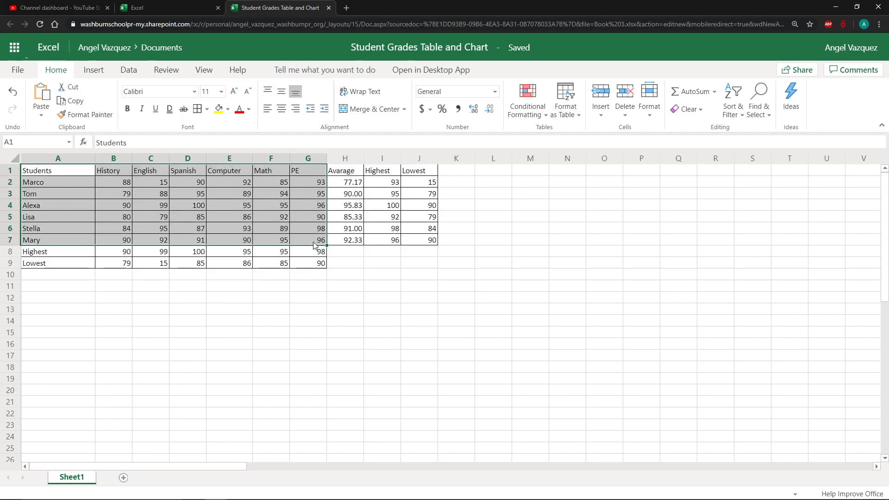
left_click(207, 109)
left_click(240, 166)
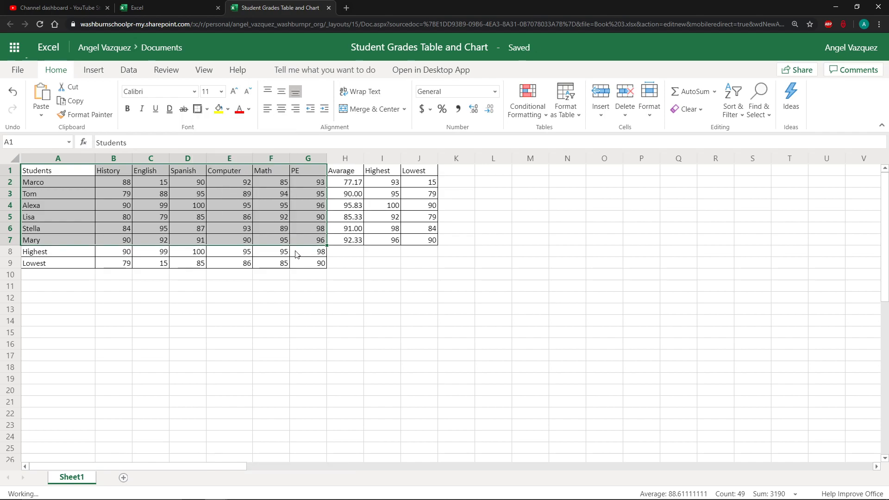
left_click(283, 262)
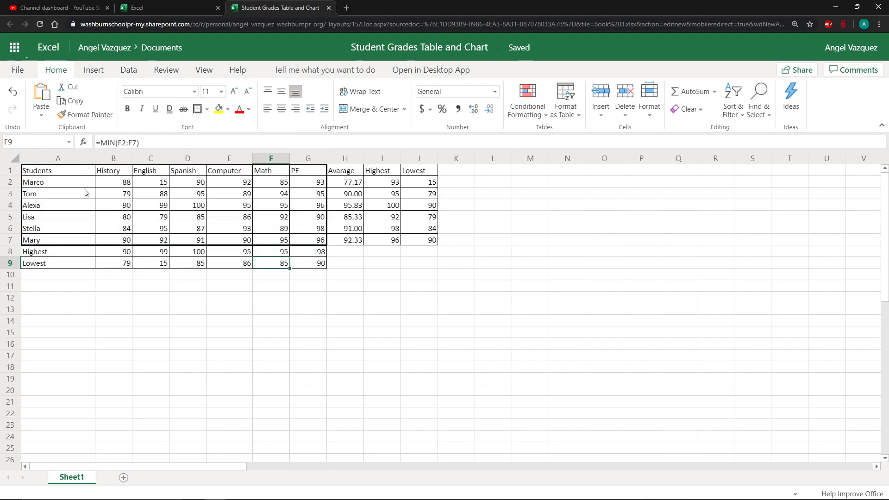
Add a thick box border around the grade values B2:G7
left_click_drag(118, 185, 307, 240)
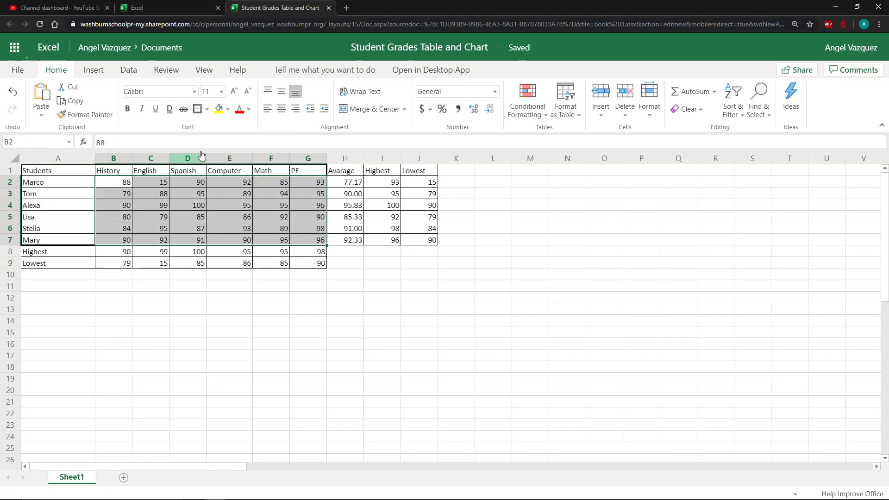
left_click(198, 110)
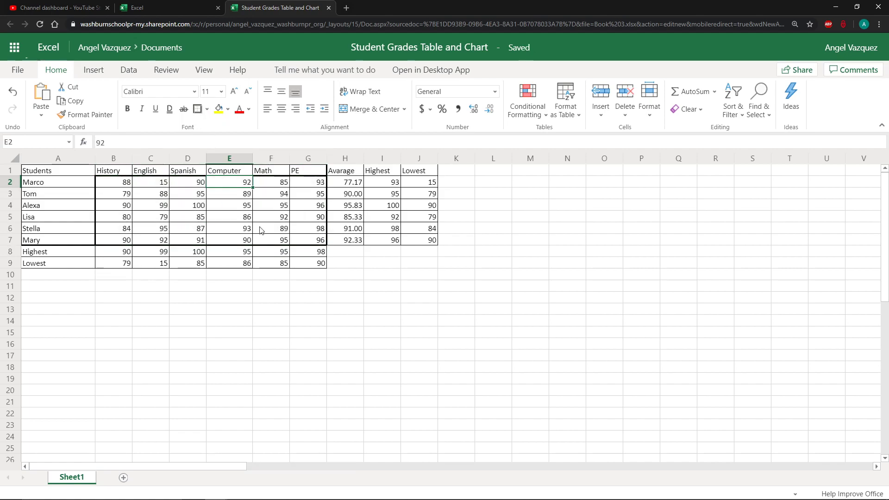
left_click(245, 262)
left_click(241, 276)
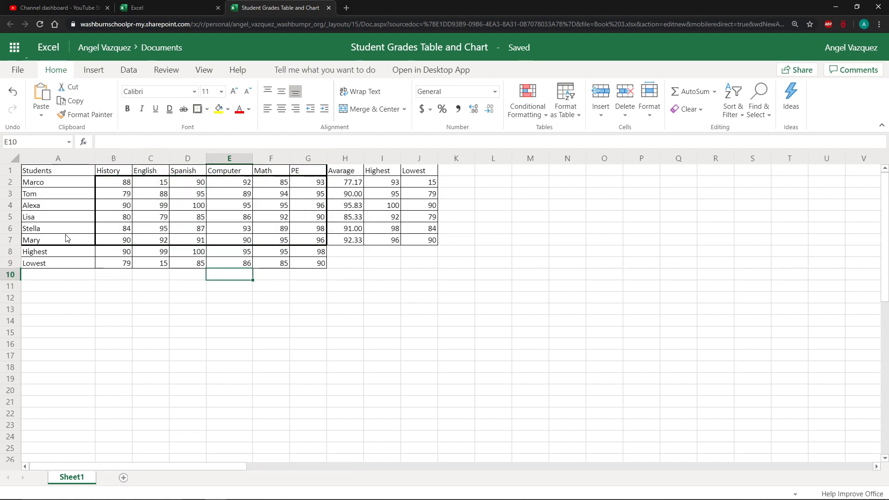
Add thick box borders around the Highest and Lowest labels A8:A9 and the headers H1:J1
left_click_drag(64, 252, 63, 262)
left_click(199, 109)
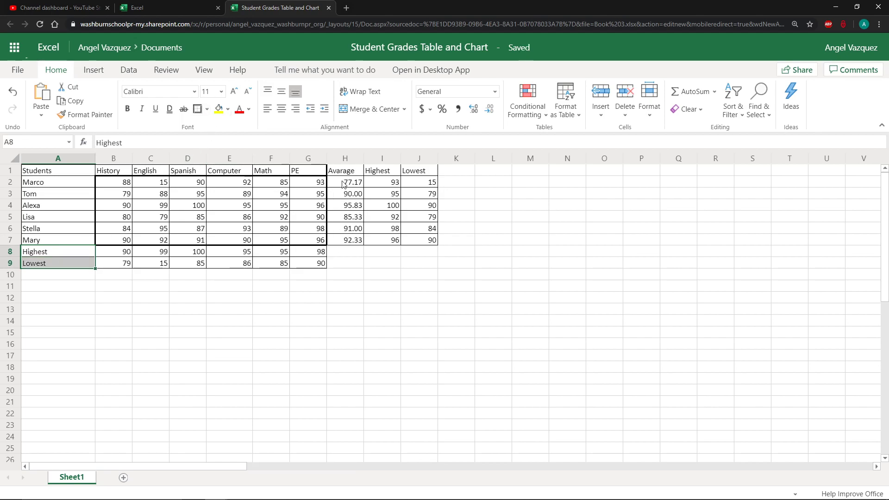
left_click_drag(343, 170, 417, 170)
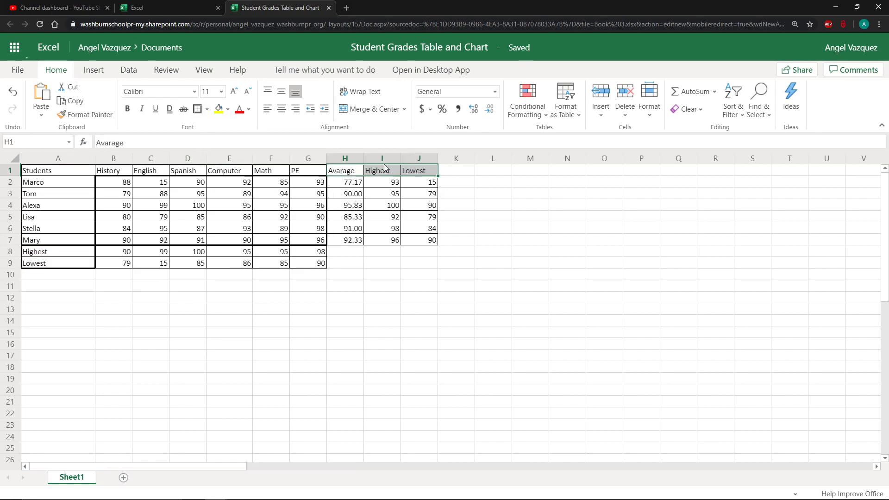
left_click(199, 109)
left_click(340, 228)
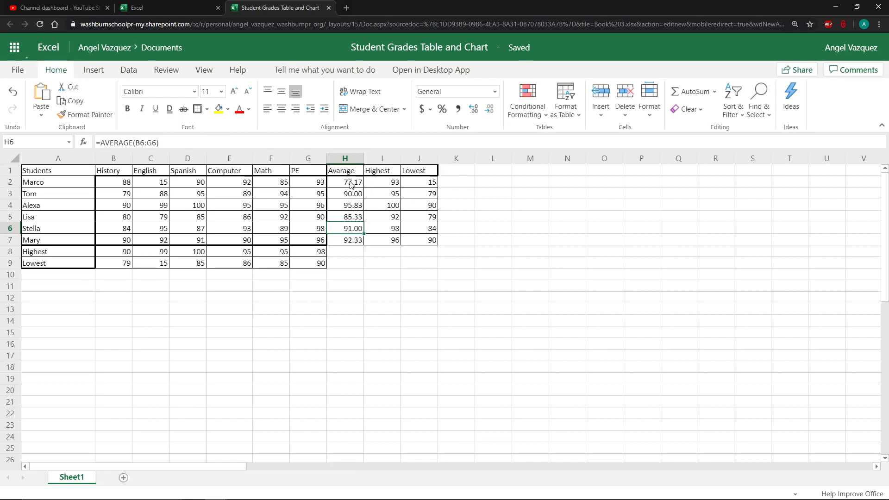
Add thick box borders around the results H2:J7 and the summary cells B8:G9
left_click_drag(351, 185, 431, 241)
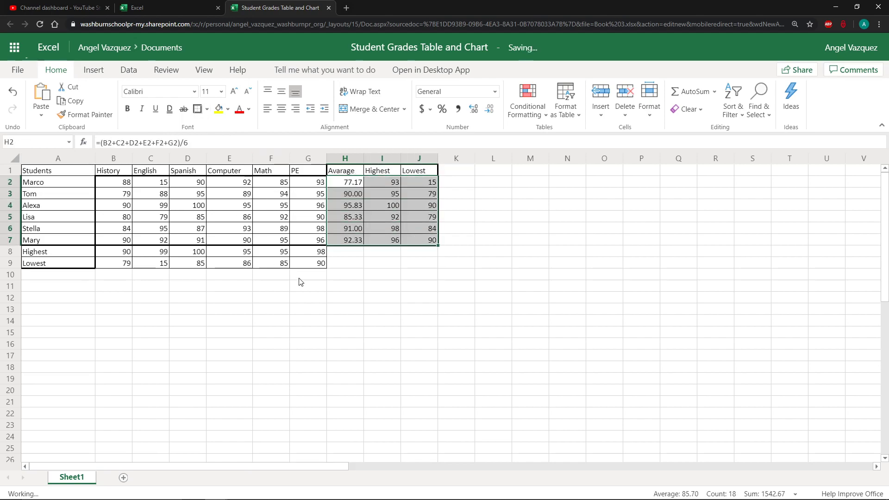
left_click_drag(306, 252, 116, 263)
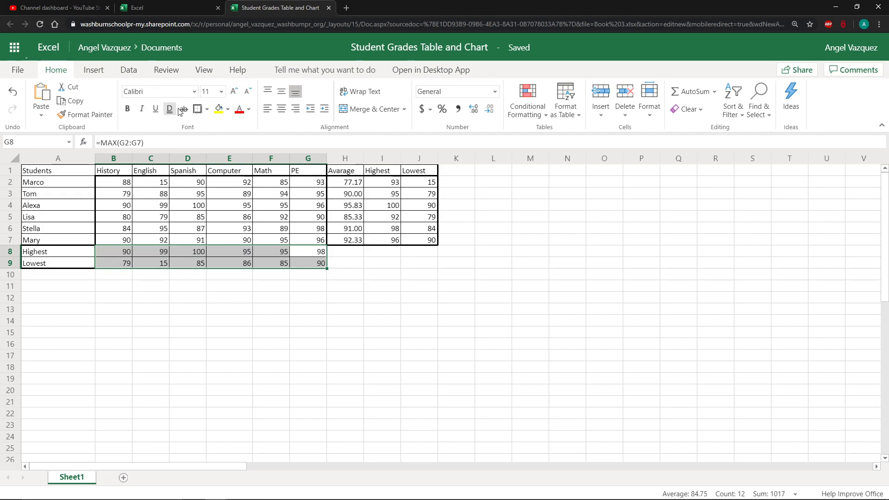
left_click(197, 110)
left_click(317, 342)
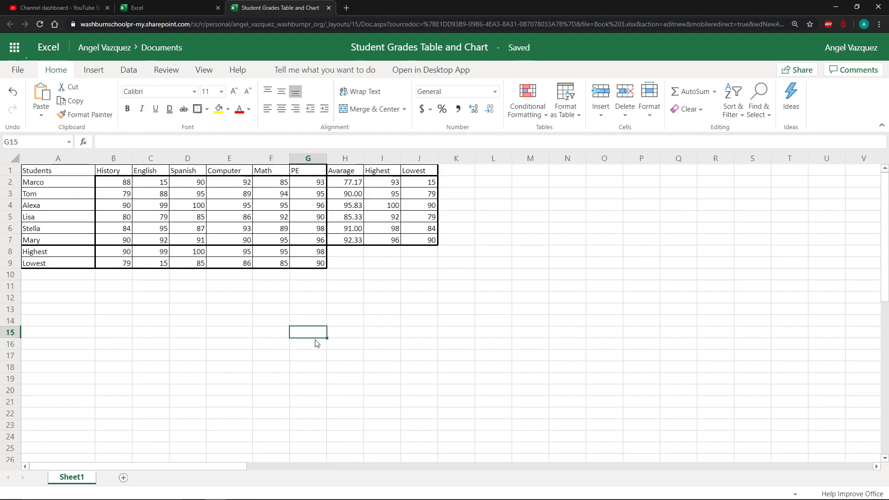
Fill the header row A1:J1 with a light gold theme colour
left_click_drag(55, 172, 419, 171)
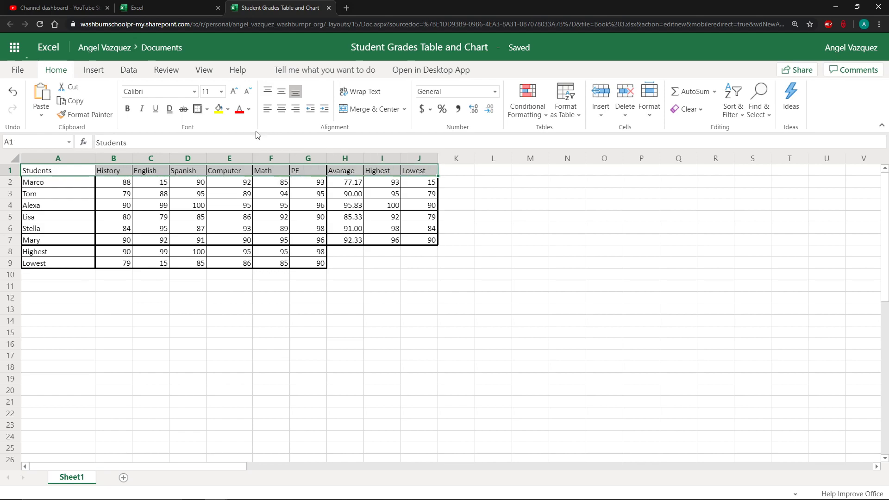
left_click(228, 109)
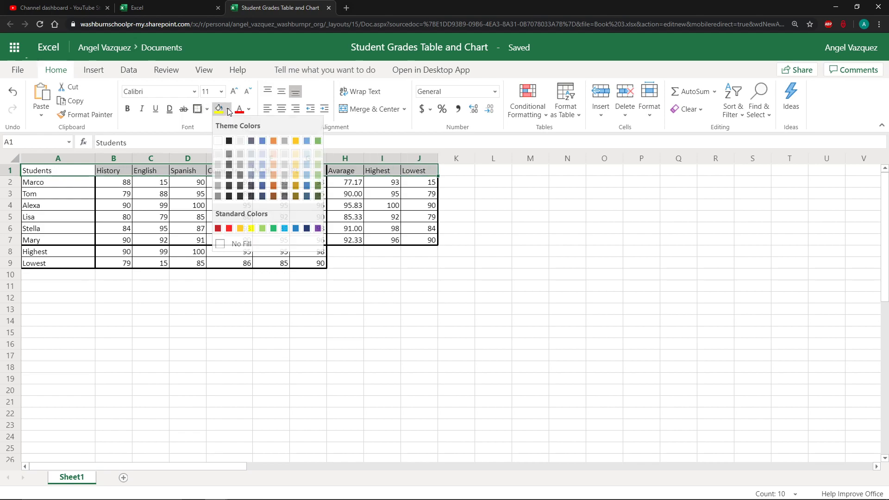
left_click(296, 154)
Fill the student name and summary labels A2:A9 with the same light gold colour
left_click_drag(50, 188, 51, 259)
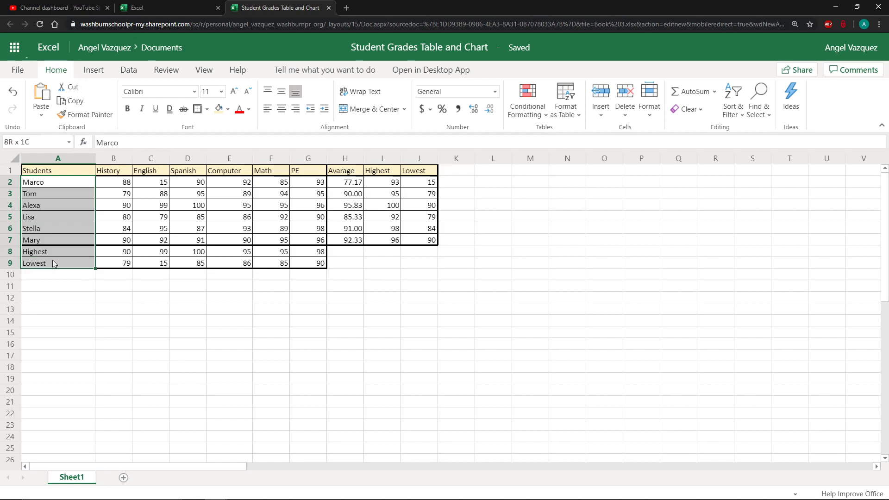
left_click(224, 110)
left_click(230, 228)
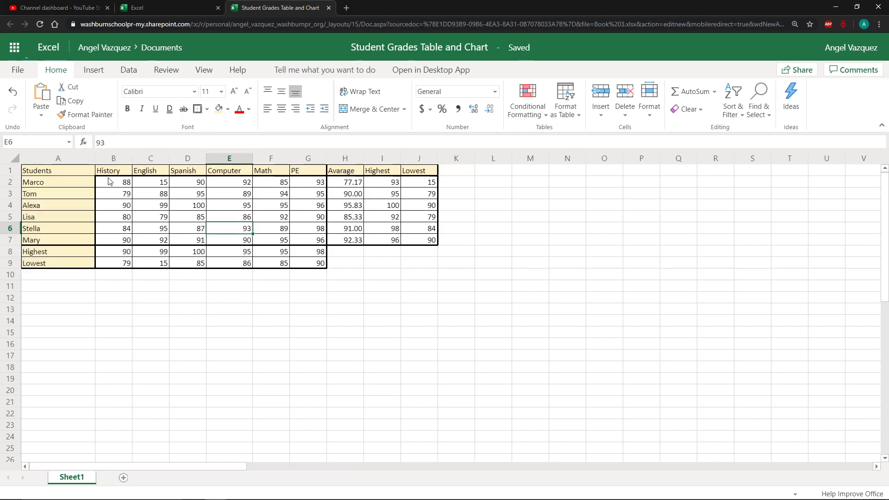
Fill the subject summary cells B8:G9 with a light blue theme colour
left_click_drag(109, 181, 308, 243)
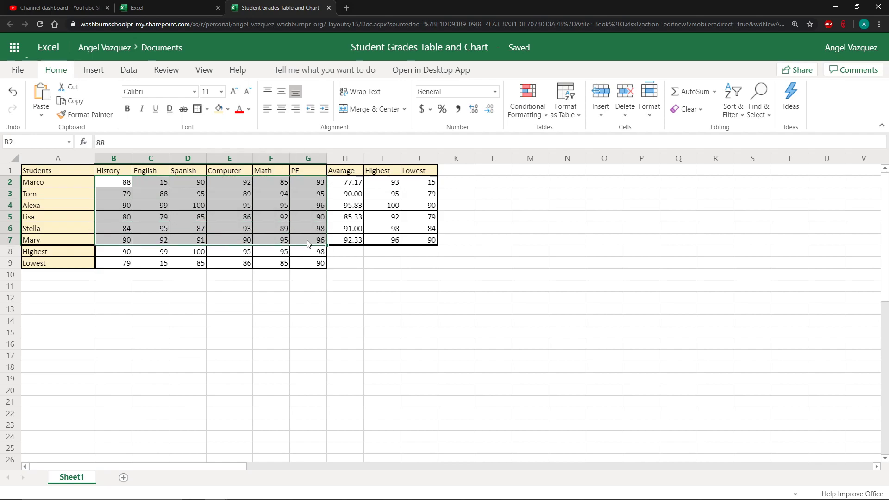
left_click_drag(116, 252, 315, 263)
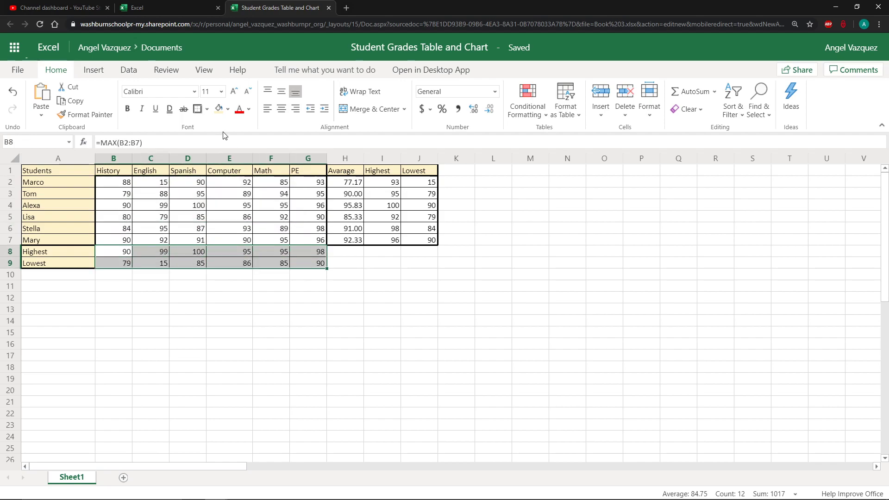
left_click(227, 110)
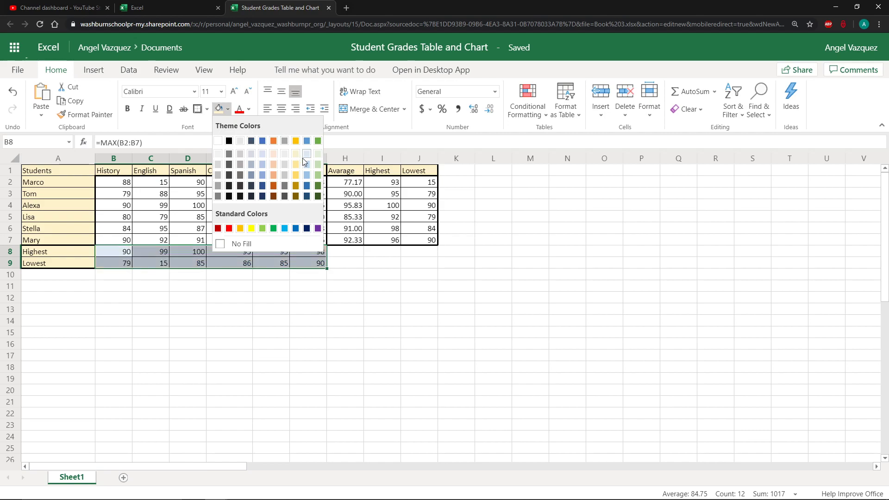
left_click(266, 154)
Fill the average, highest and lowest results H2:J7 with the same light blue
left_click_drag(345, 182, 412, 233)
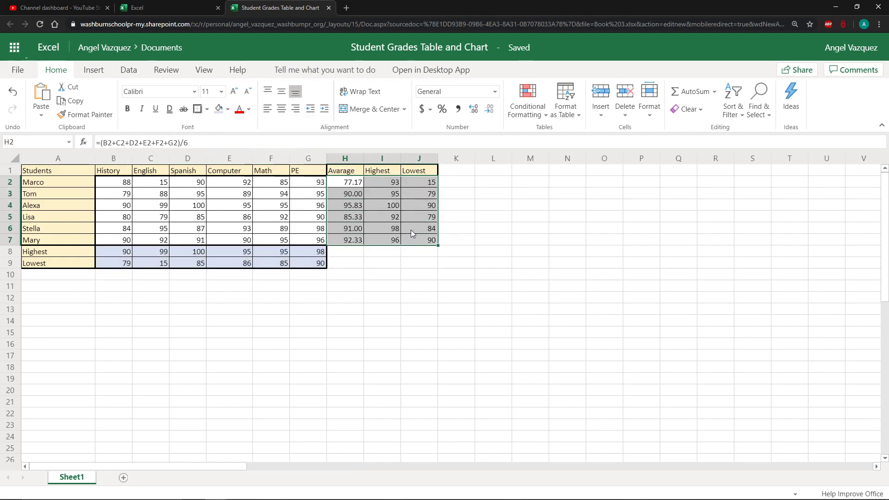
left_click(219, 108)
left_click(284, 204)
left_click(398, 325)
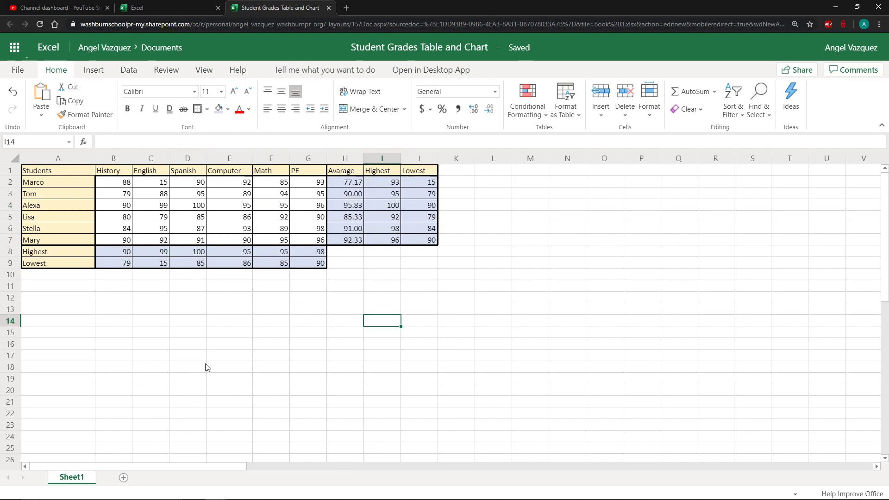
left_click(79, 202)
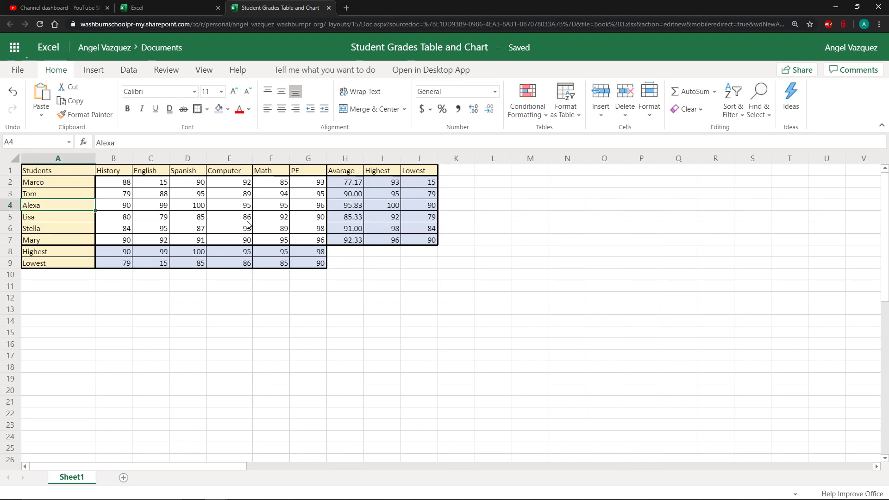
left_click(246, 221)
left_click(345, 259)
left_click(360, 241)
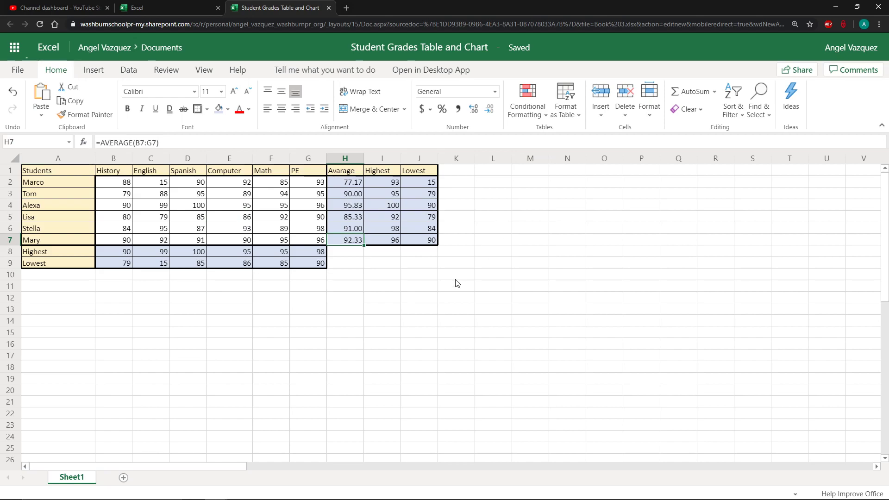
double_click(79, 477)
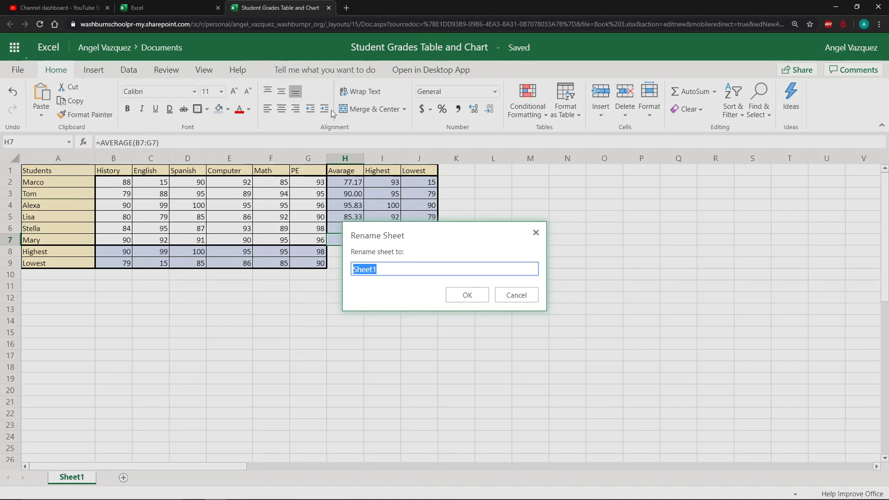
key("Escape")
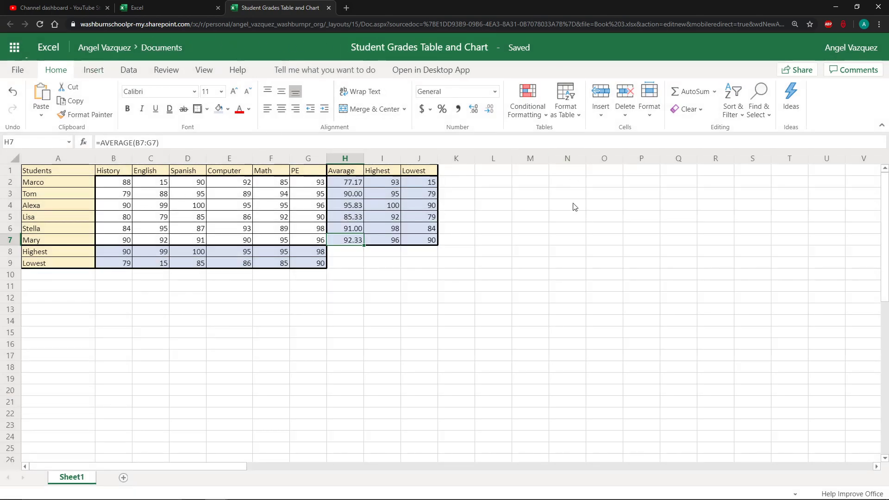
Insert a new worksheet and switch between the two sheet tabs
left_click(123, 478)
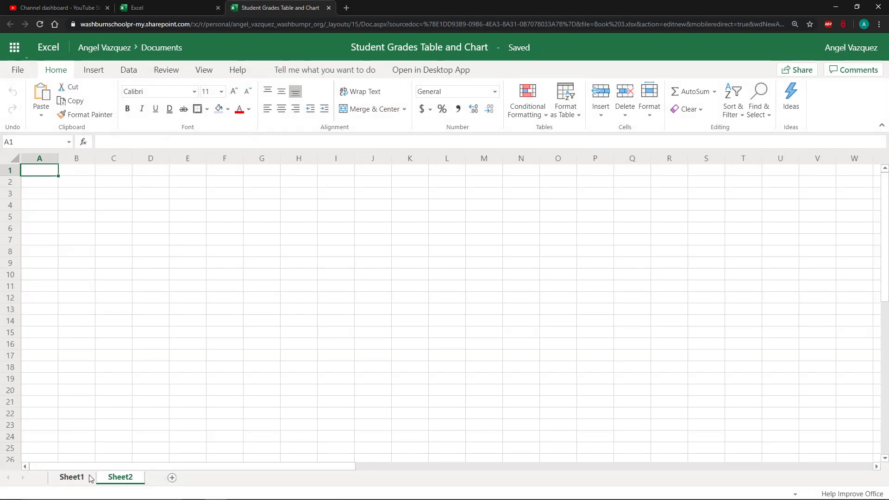
left_click(89, 477)
left_click(111, 479)
left_click(79, 479)
left_click(108, 480)
Delete the new second worksheet
right_click(135, 478)
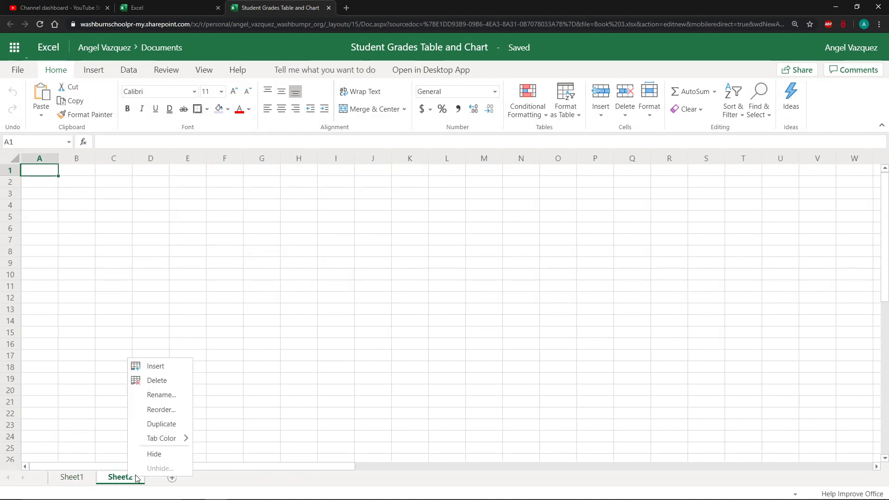
mouse_move(155, 439)
left_click(156, 380)
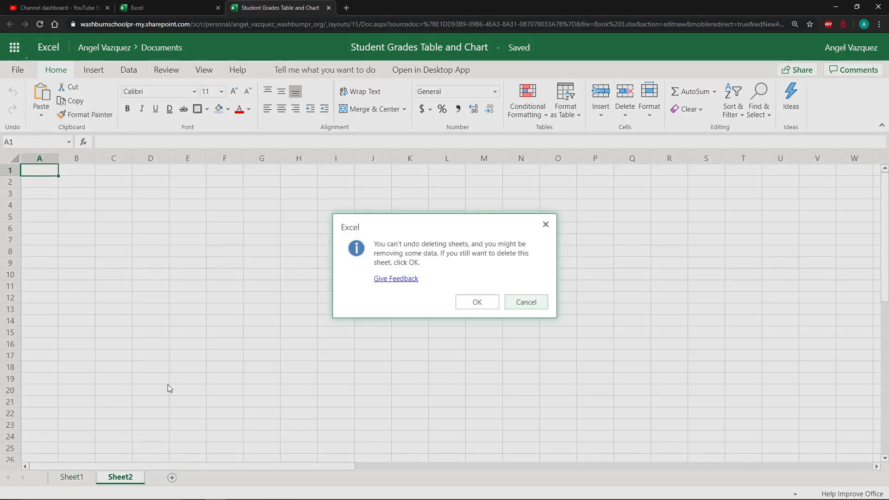
left_click(468, 302)
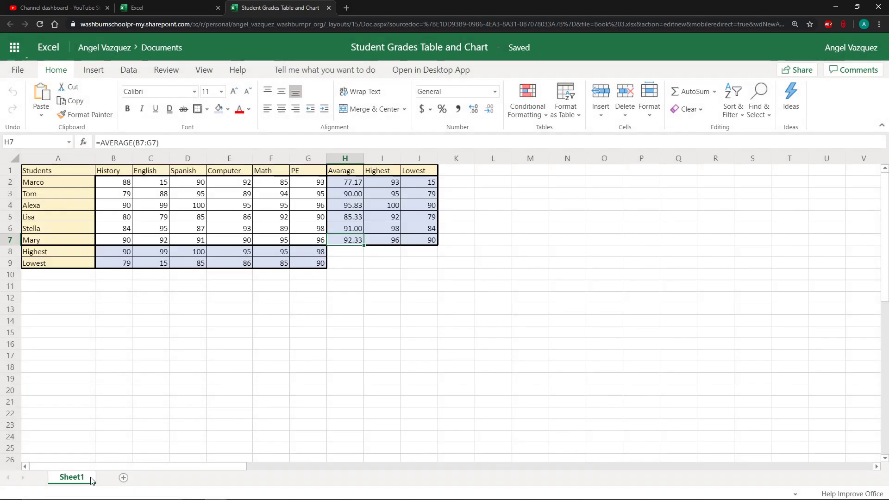
Rename the worksheet as Student Grades
double_click(90, 480)
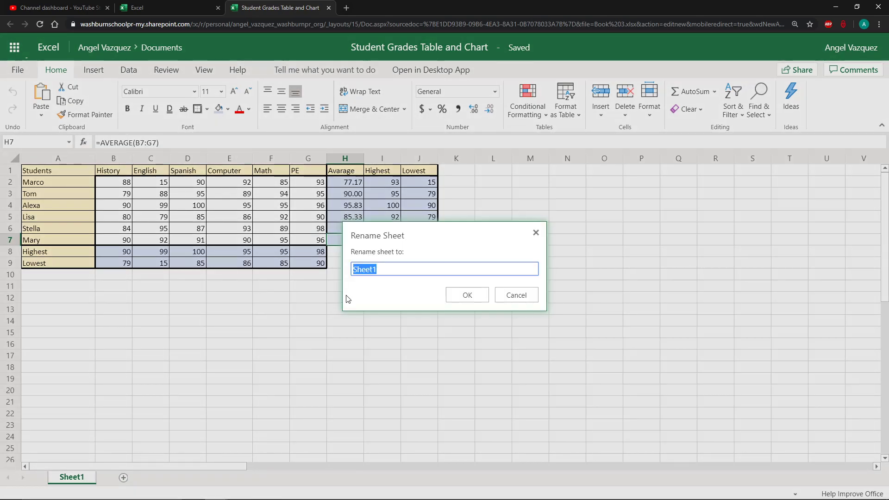
type("Student Grades")
key("Return")
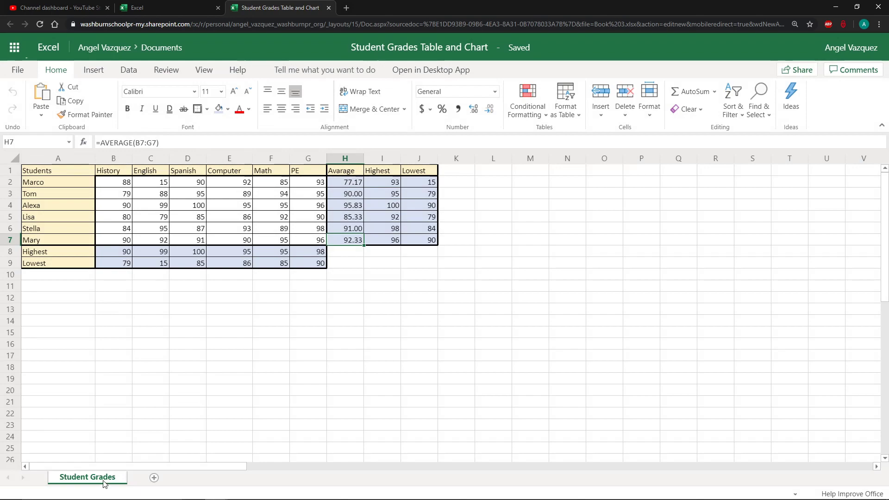
Insert a blank clustered column chart and move it below the table, starting near cell A11
left_click(209, 378)
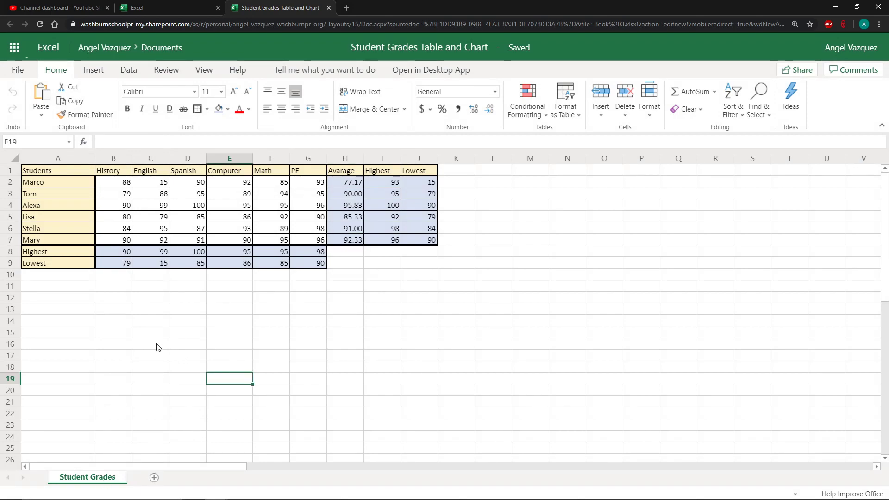
left_click(114, 309)
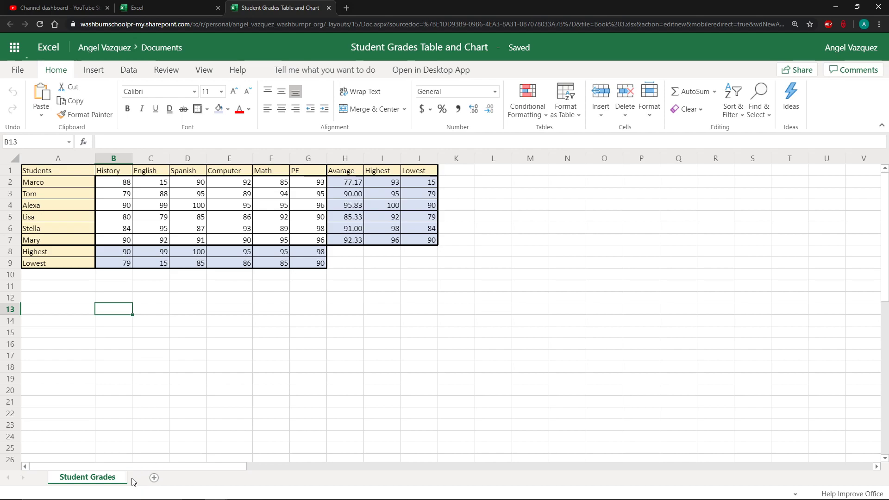
left_click(62, 298)
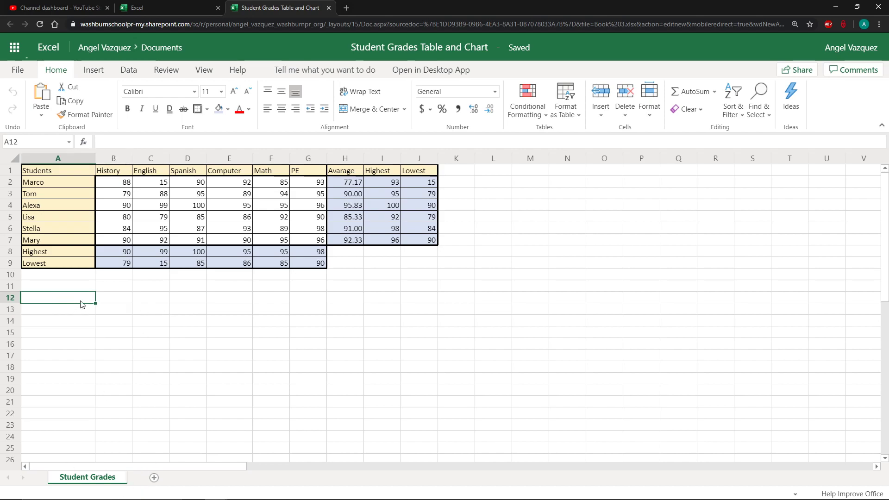
left_click(107, 72)
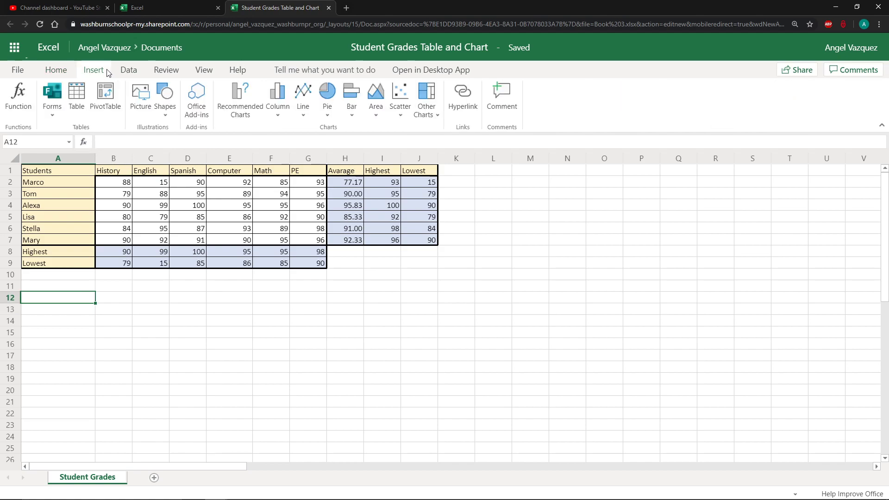
left_click(282, 107)
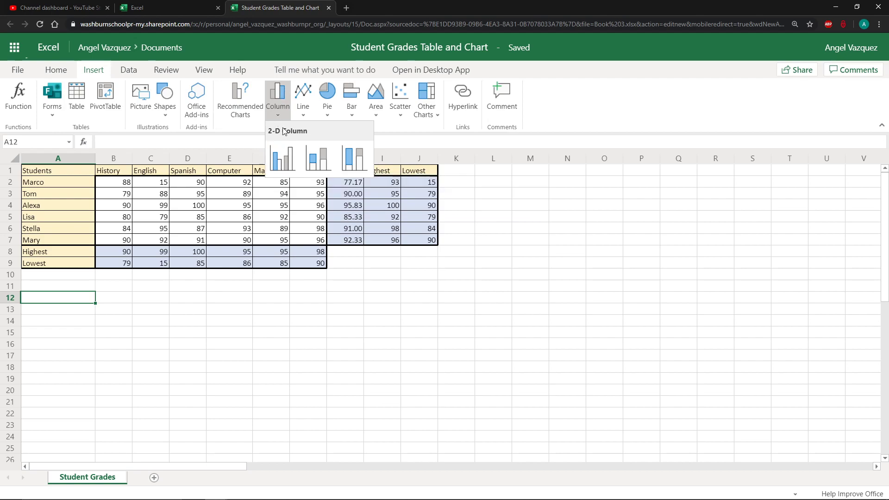
left_click(102, 61)
left_click(56, 67)
left_click(91, 69)
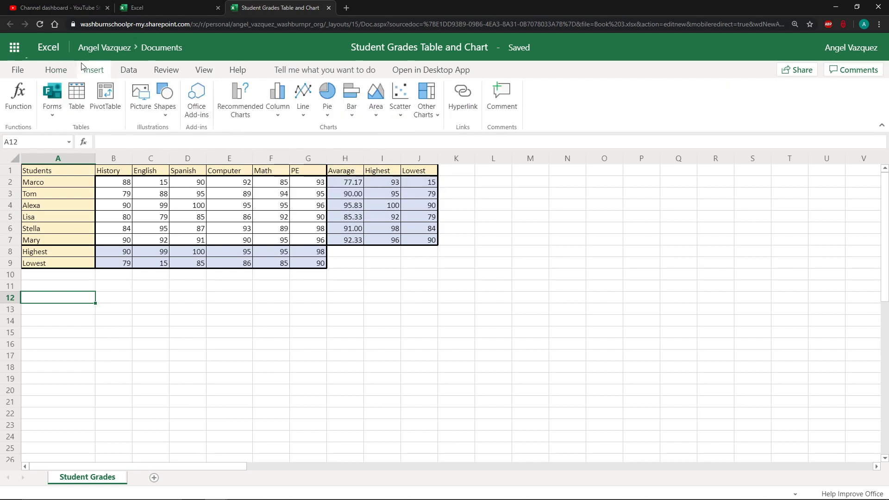
left_click(280, 114)
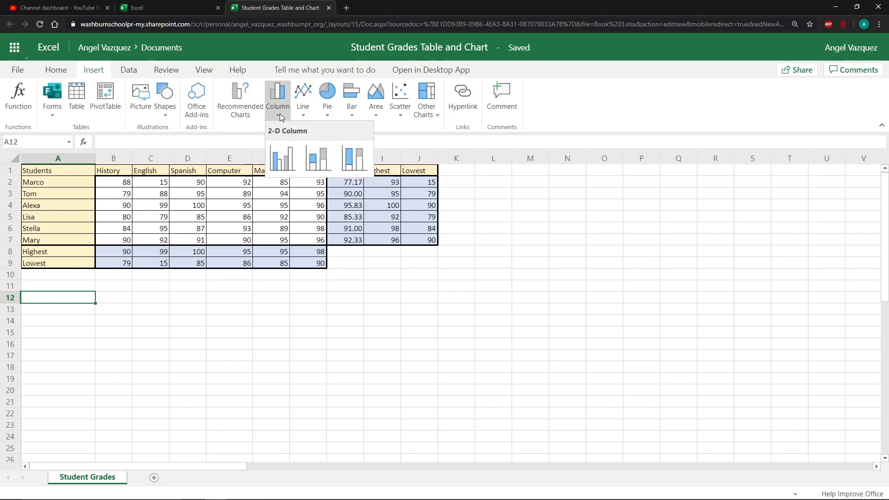
left_click(284, 161)
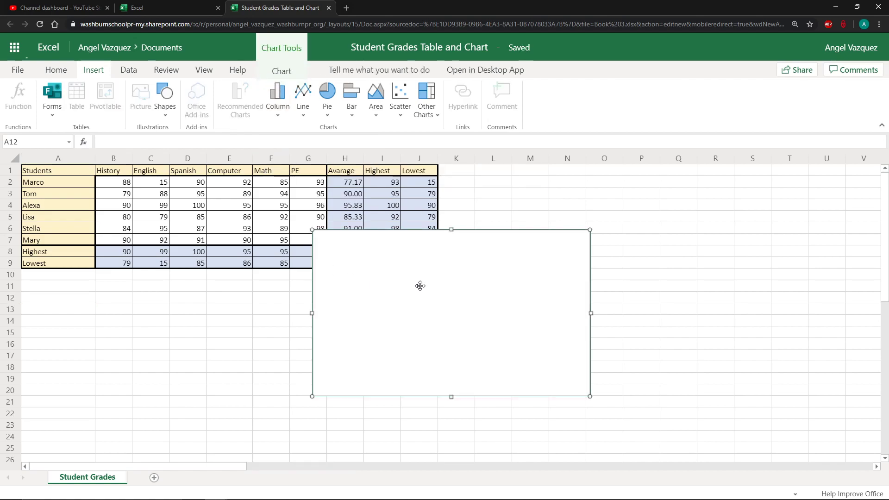
left_click_drag(417, 287, 152, 332)
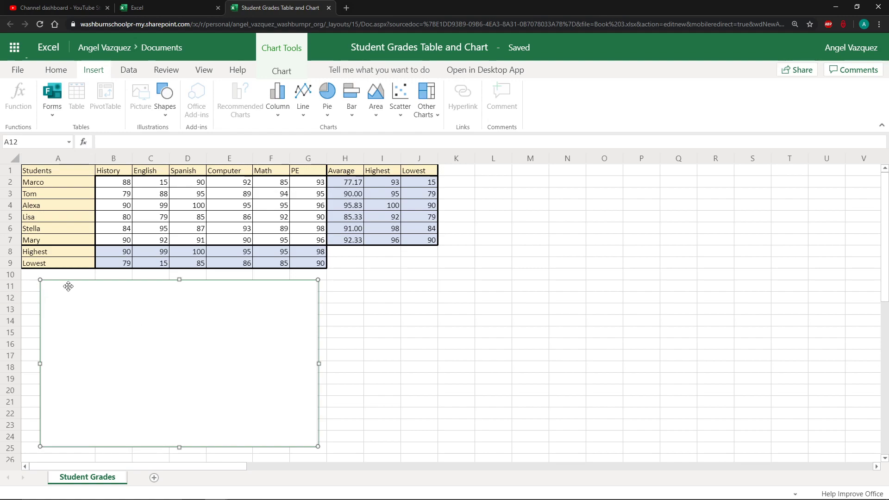
Set the chart's data range to A1:G7, covering the student names and subject grades
left_click(51, 174)
left_click_drag(51, 173, 301, 242)
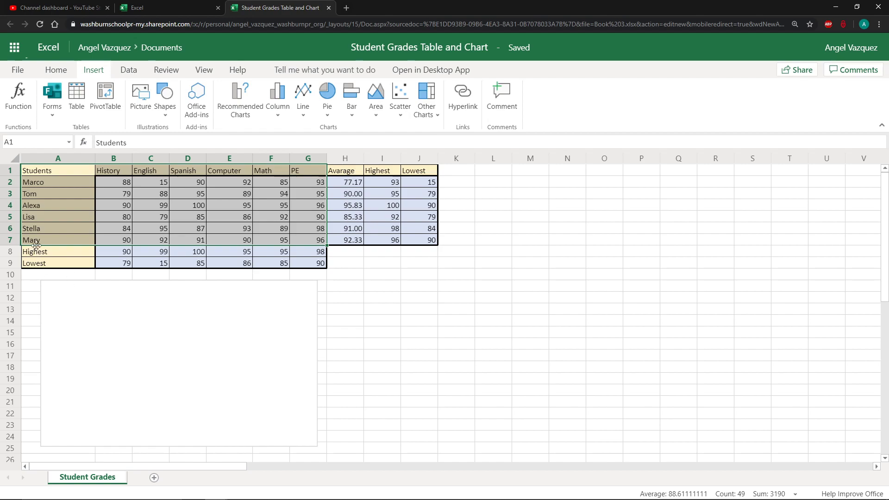
left_click_drag(61, 255, 309, 264)
left_click_drag(352, 240, 407, 197)
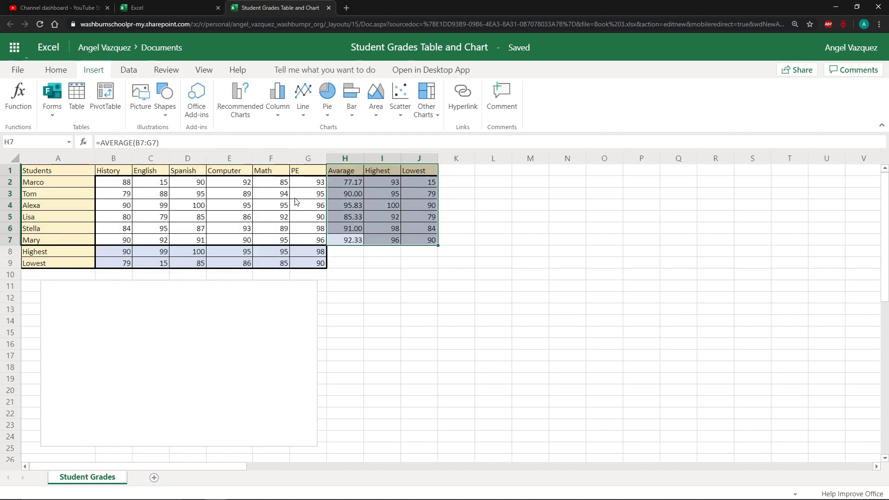
left_click_drag(46, 174, 299, 237)
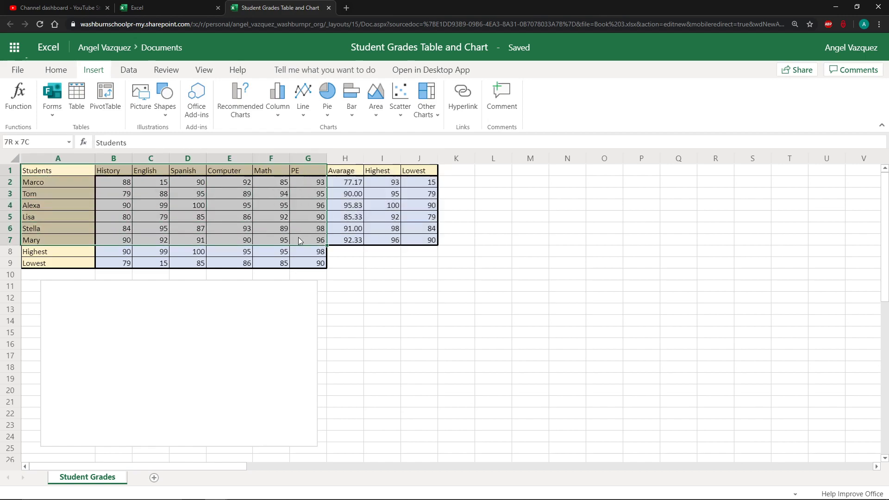
left_click(134, 350)
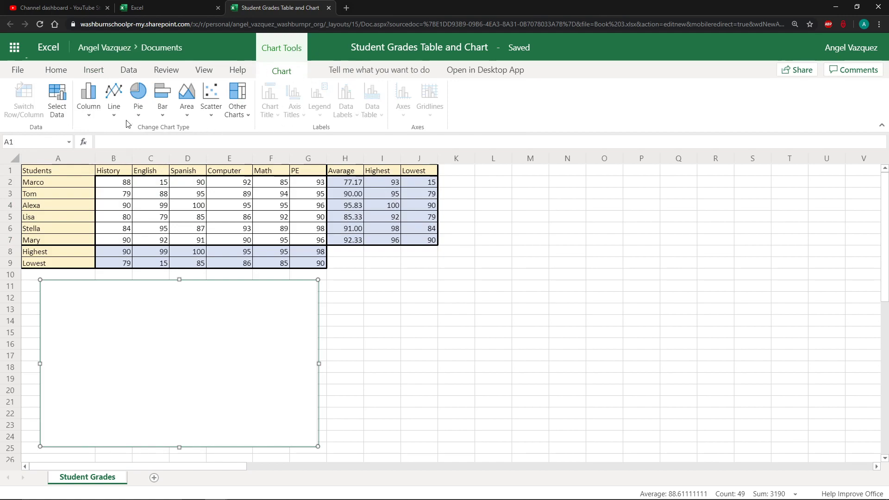
left_click(63, 113)
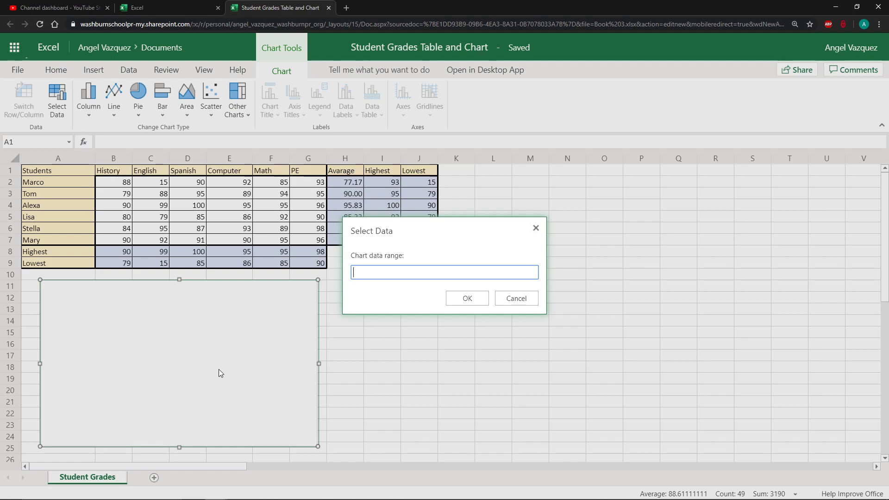
left_click(387, 273)
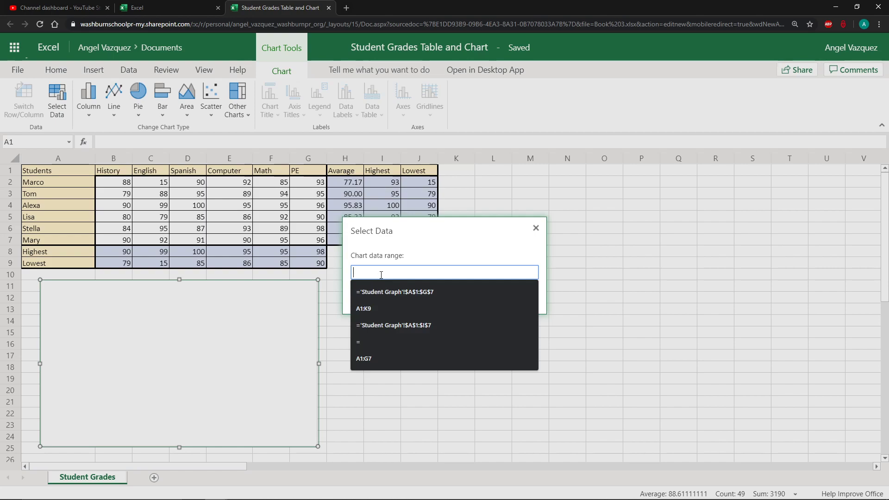
type("A1:")
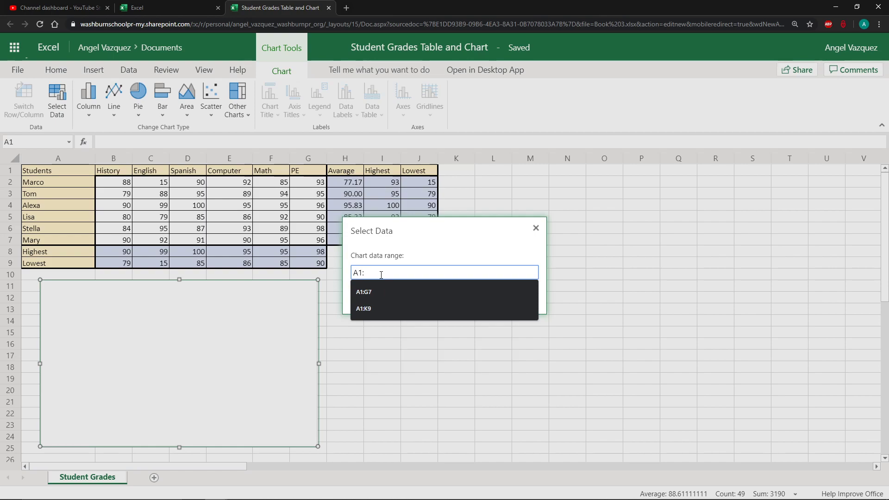
type("G")
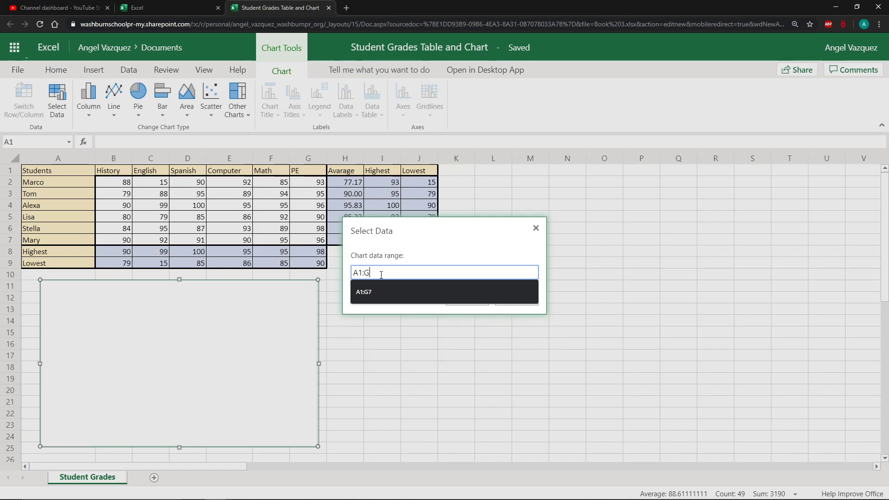
type("7")
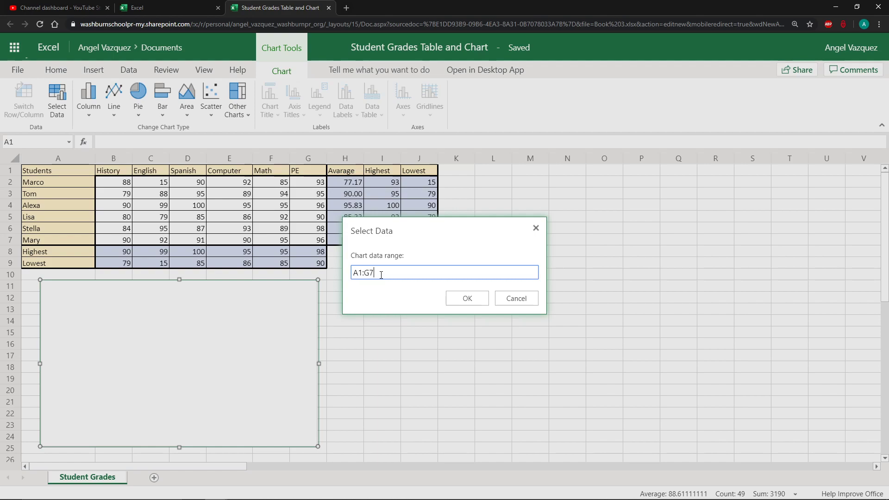
left_click(468, 299)
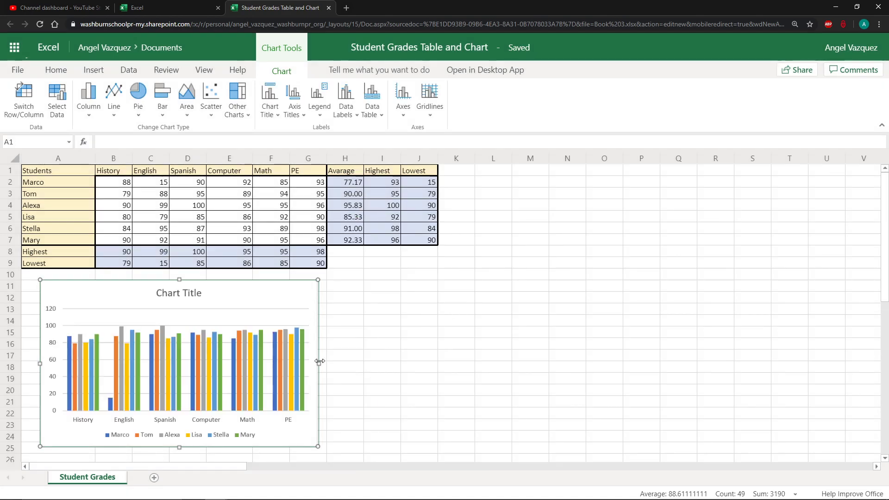
Resize and reposition the chart to span about columns A to G below the table
left_click_drag(319, 361, 426, 364)
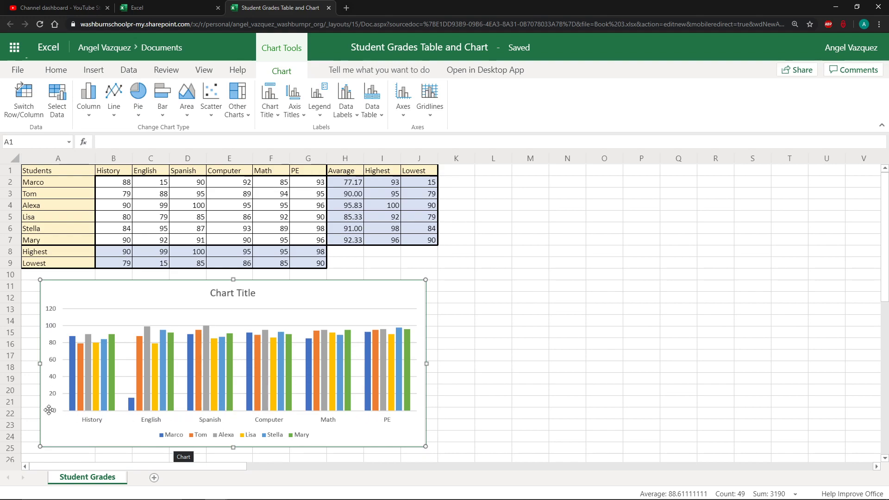
mouse_move(256, 301)
left_mouse_down()
mouse_move(252, 288)
mouse_move(248, 299)
left_mouse_up()
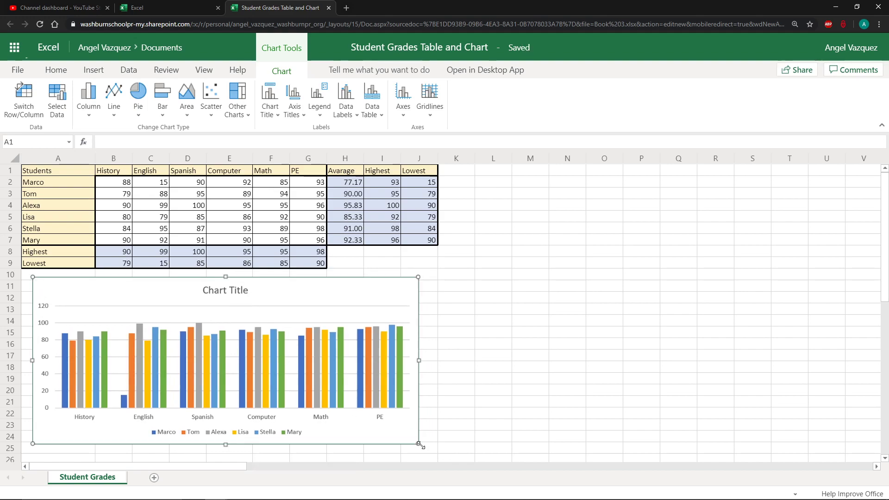
left_click_drag(418, 443, 340, 440)
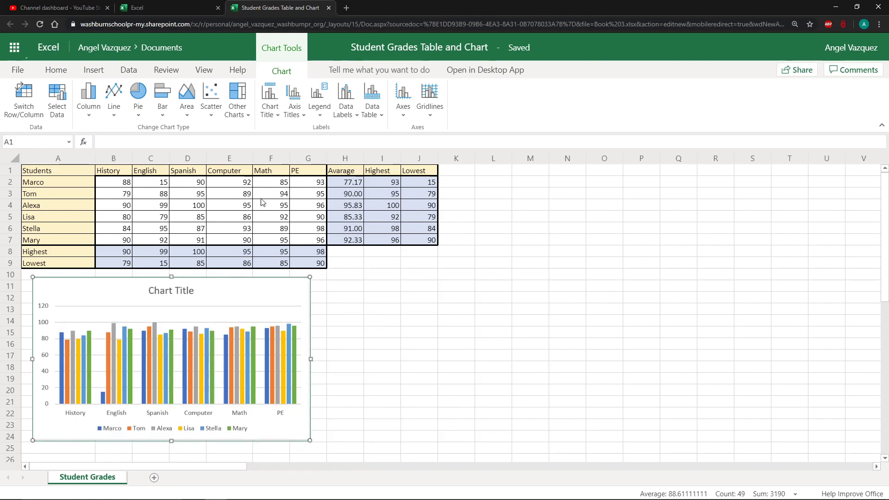
Set the chart title to Student Grades Graph
left_click(277, 118)
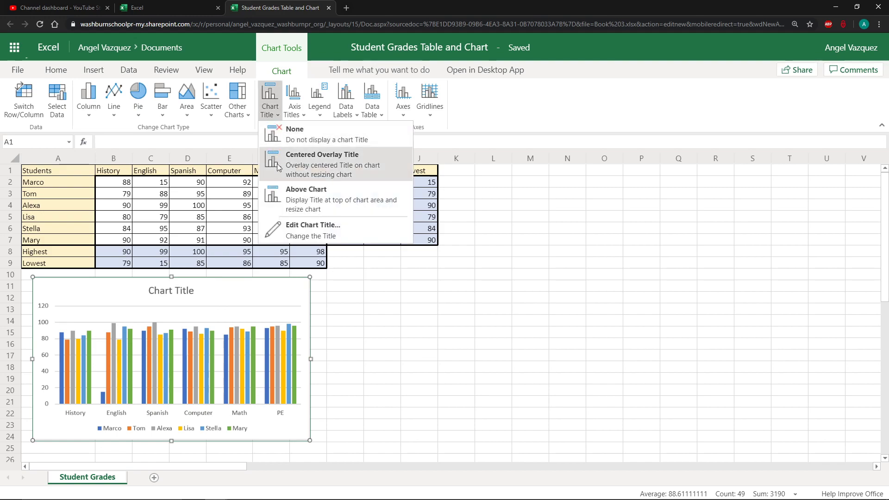
left_click(292, 230)
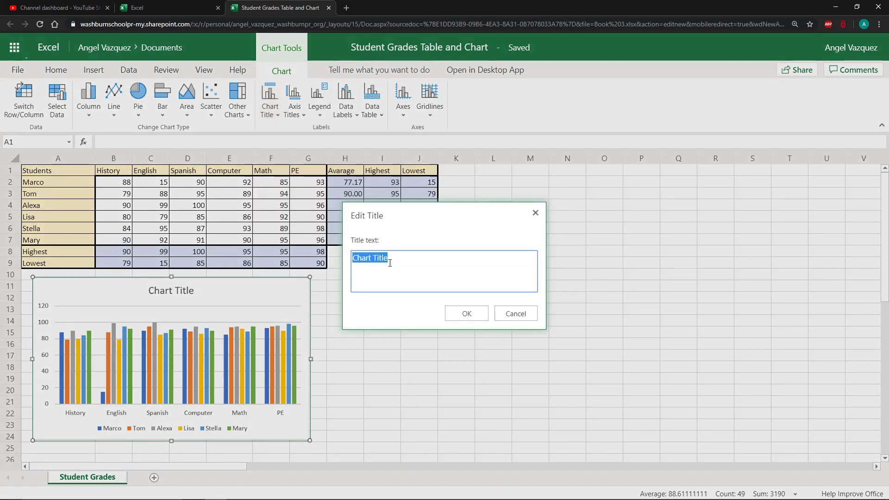
type("Student Grades Graph")
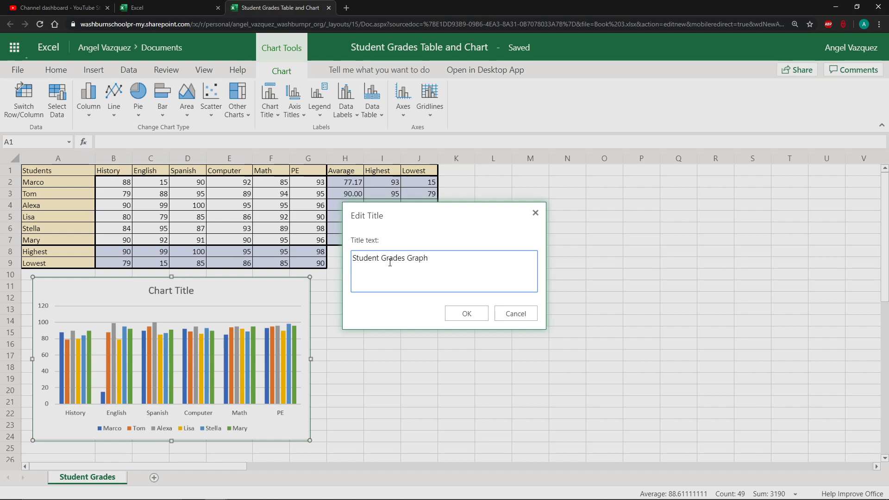
left_click(469, 314)
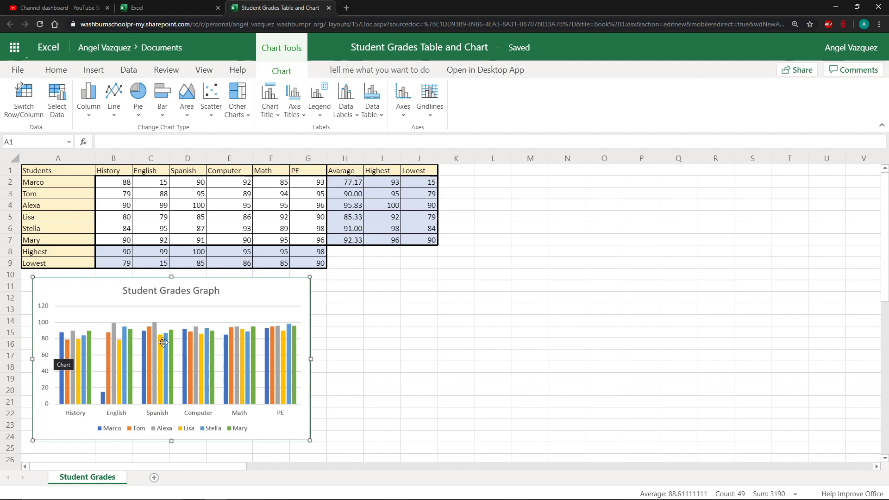
Show the chart legend at the bottom of the chart and deselect the chart
left_click(320, 113)
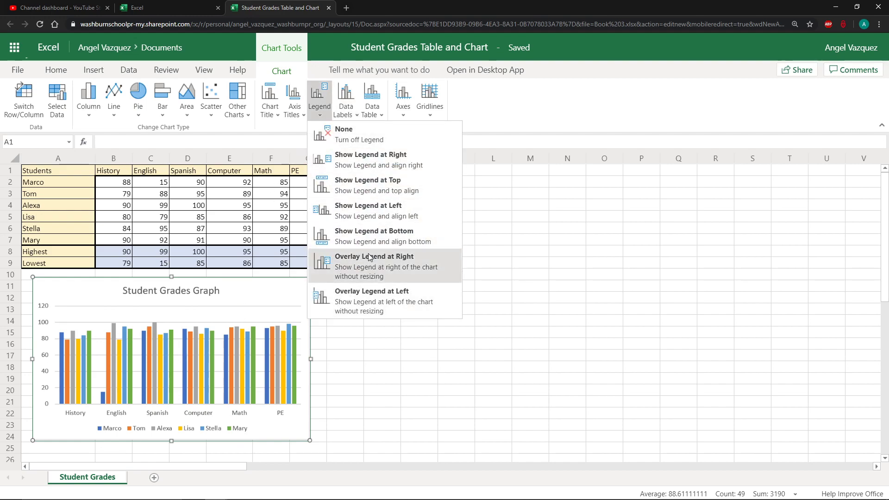
left_click(371, 270)
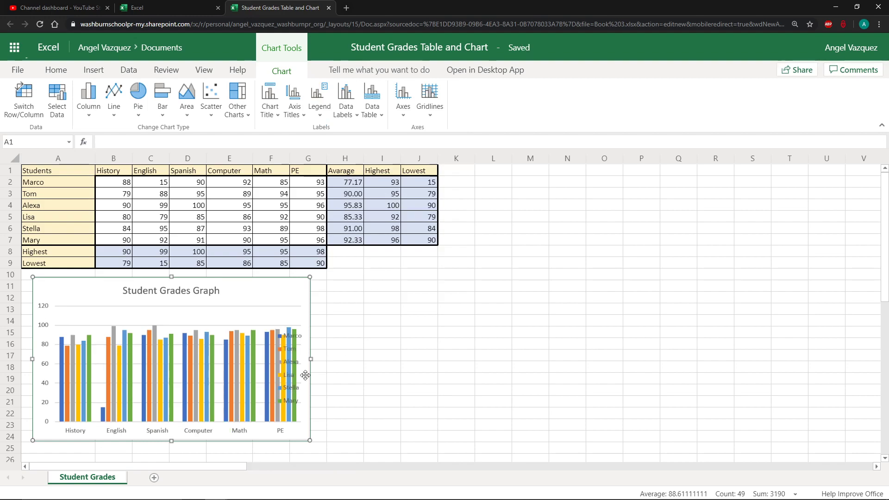
mouse_move(311, 359)
left_mouse_down()
mouse_move(353, 359)
mouse_move(321, 360)
left_mouse_up()
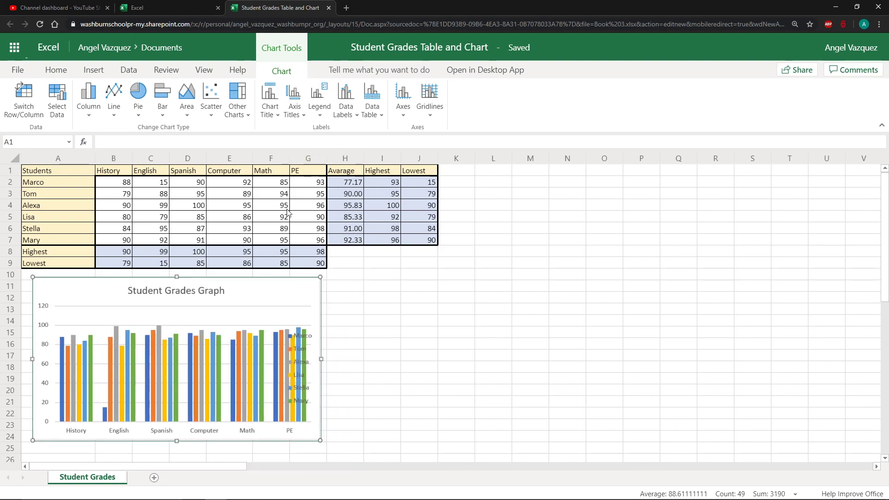
left_click(320, 102)
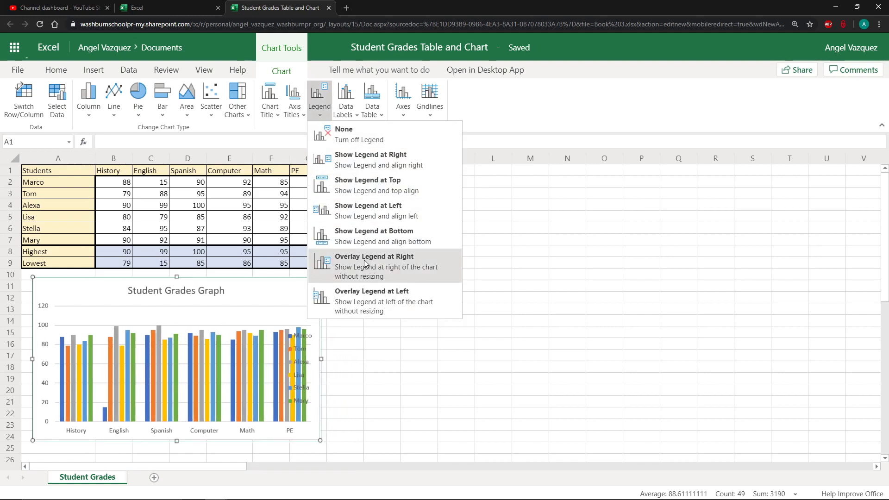
left_click(414, 236)
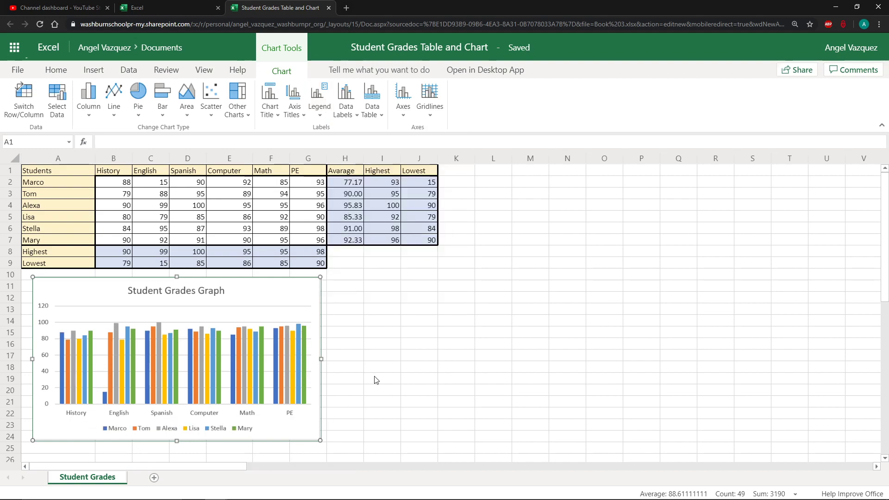
left_click(368, 356)
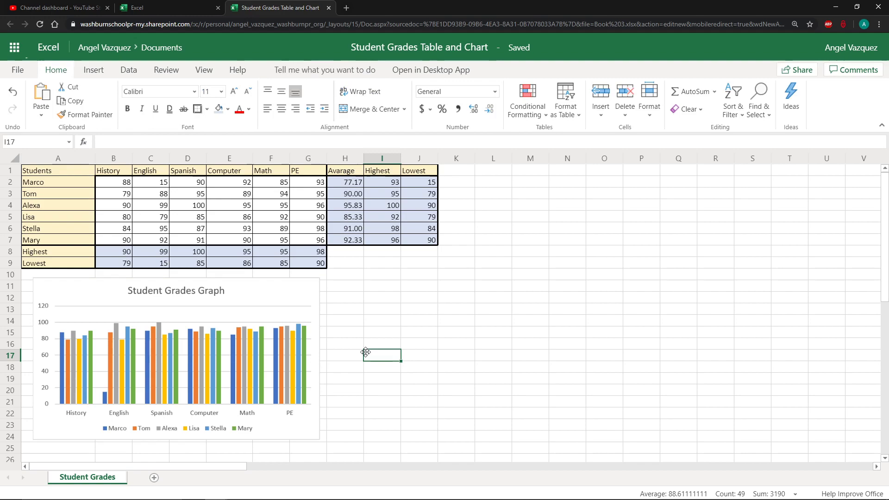
left_click(346, 311)
left_click(349, 292)
left_click(334, 282)
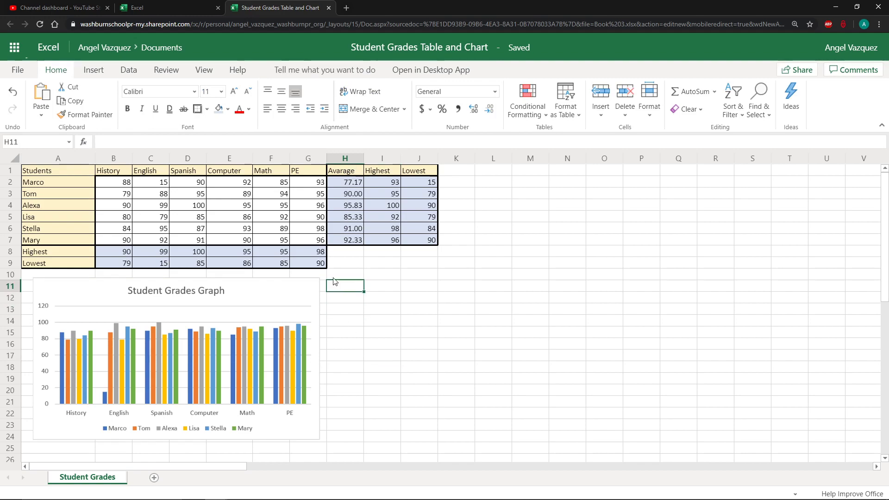
Insert a 2-D line chart and move it beside the column chart, spanning about columns H to O below the table
left_click(136, 75)
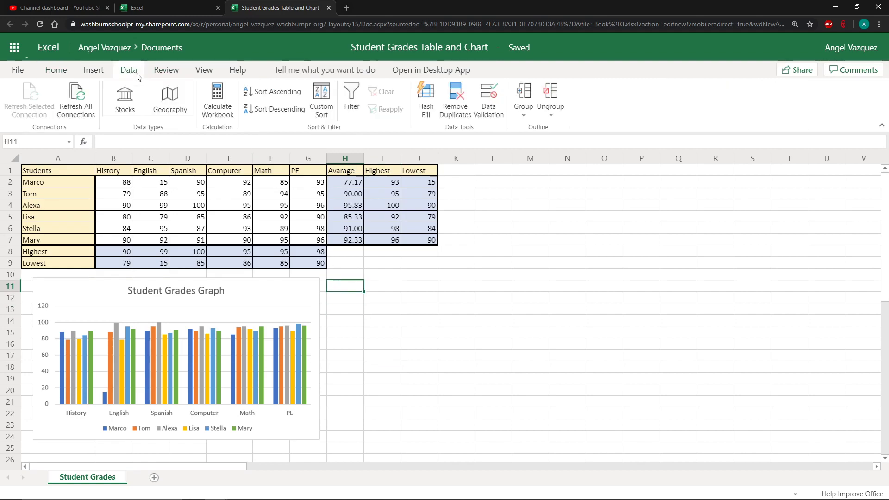
left_click(97, 72)
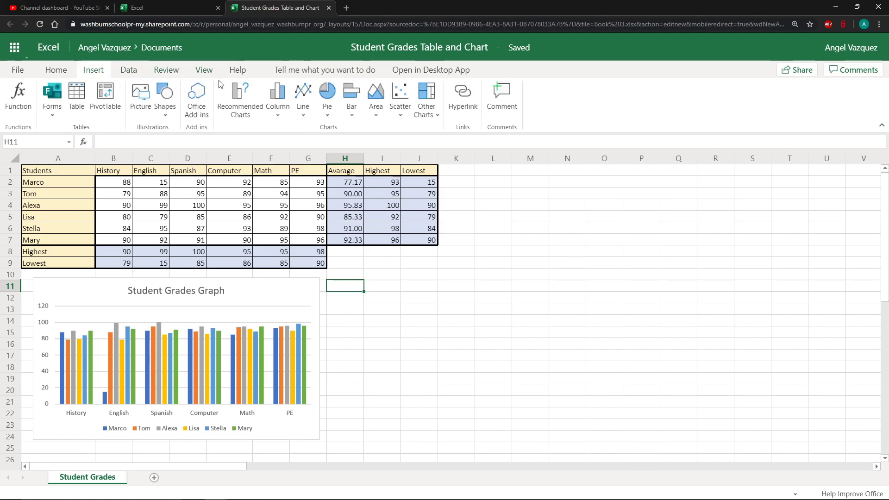
left_click(302, 116)
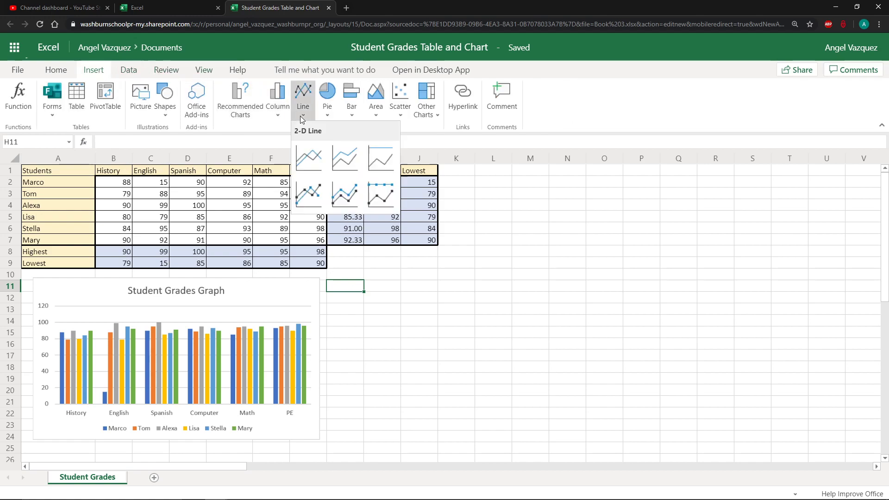
left_click(311, 167)
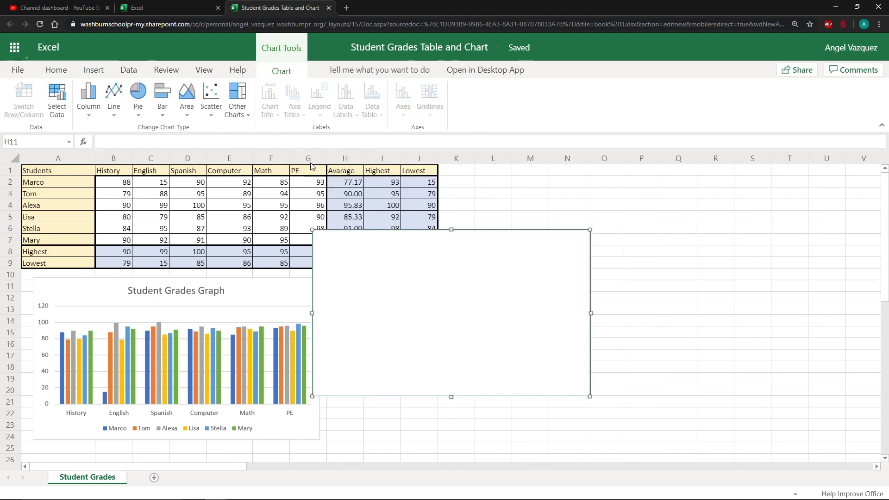
left_click_drag(392, 289, 413, 337)
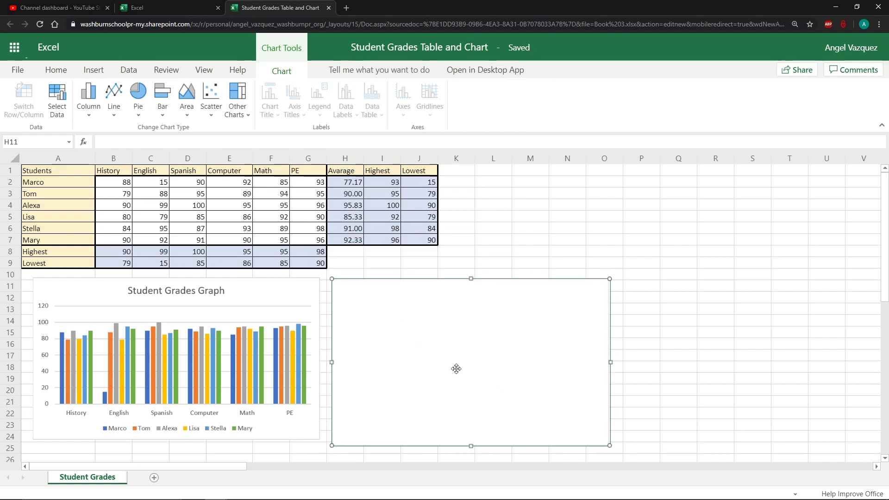
Set the line chart's data range to A1:G7, covering the student names and subject grades
left_click(63, 119)
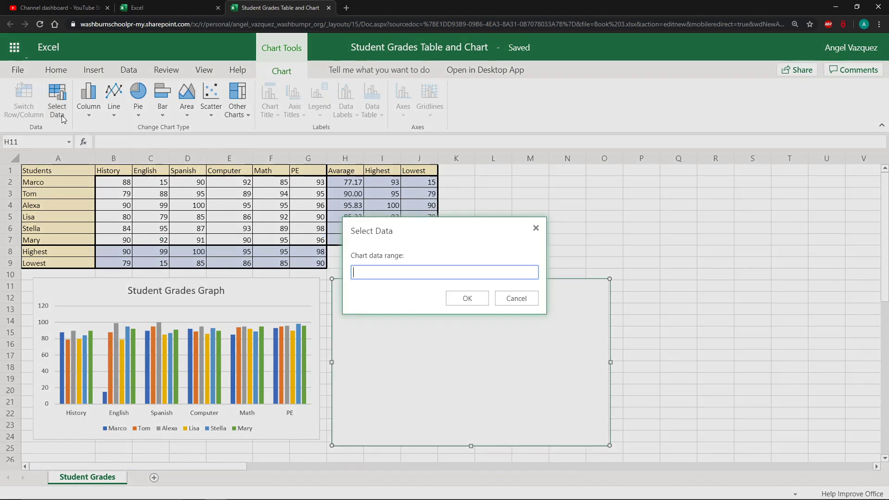
left_click(401, 274)
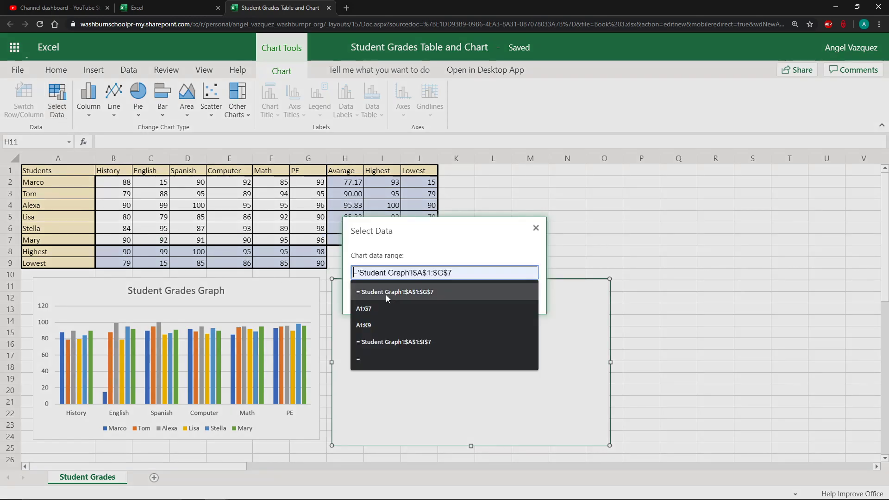
left_click(375, 310)
left_click(467, 298)
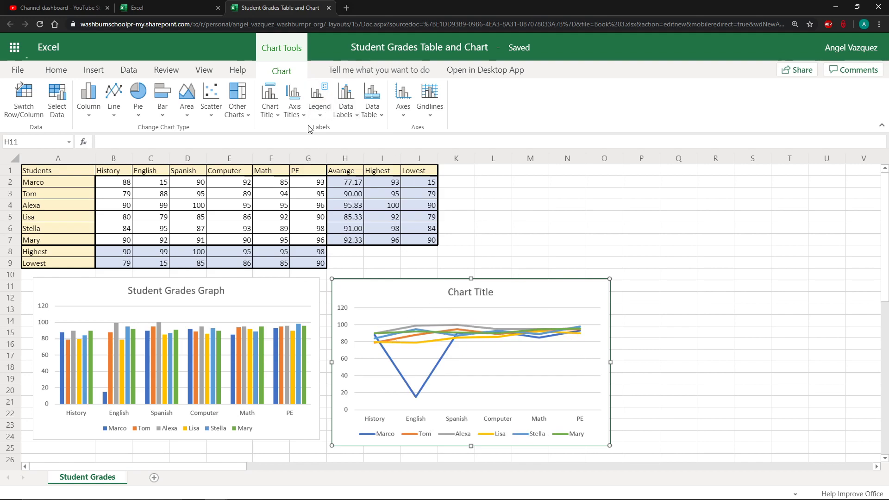
Set the line chart's title to Student Grades Line Graph and deselect the chart
left_click(298, 115)
mouse_move(371, 151)
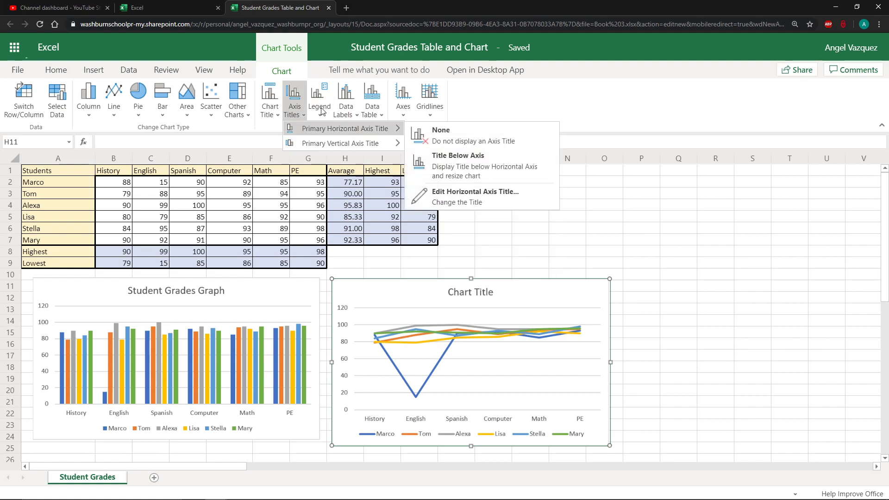
left_click(267, 112)
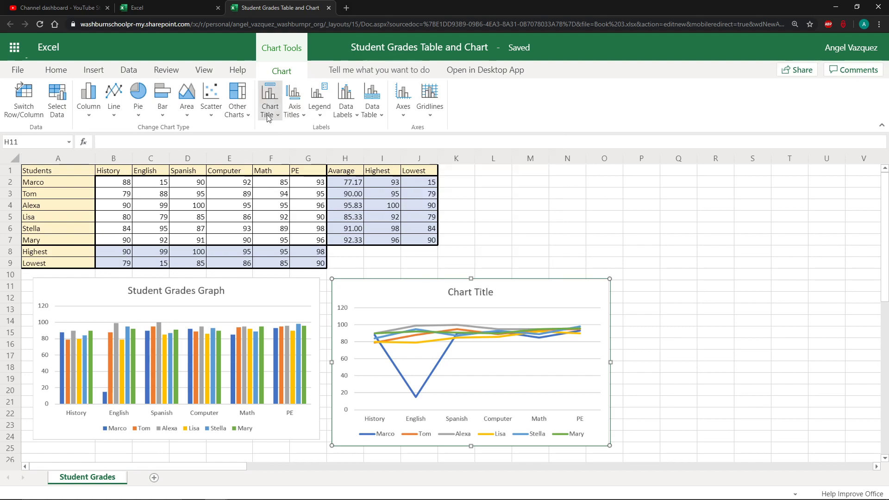
left_click(319, 226)
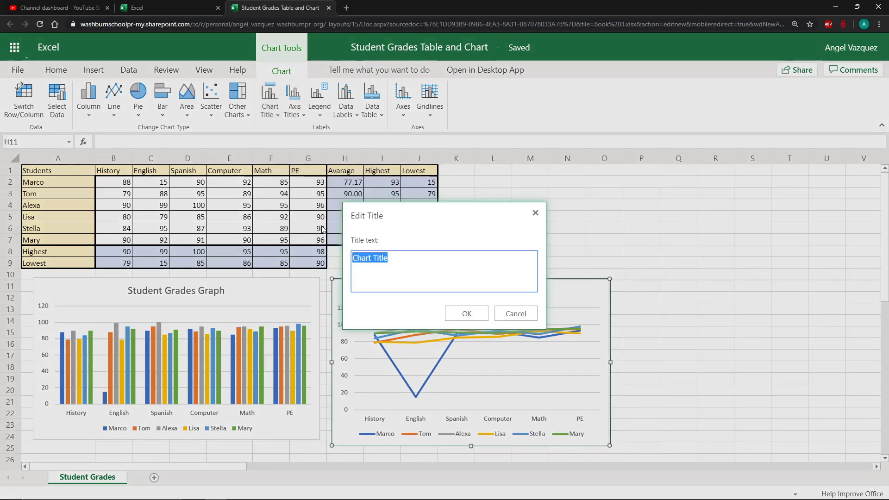
type("Studen")
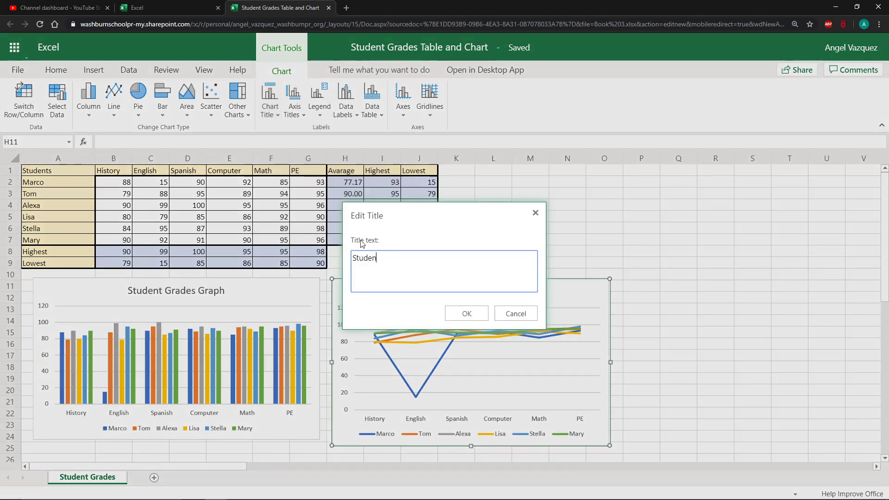
type("t Grades Line Graph")
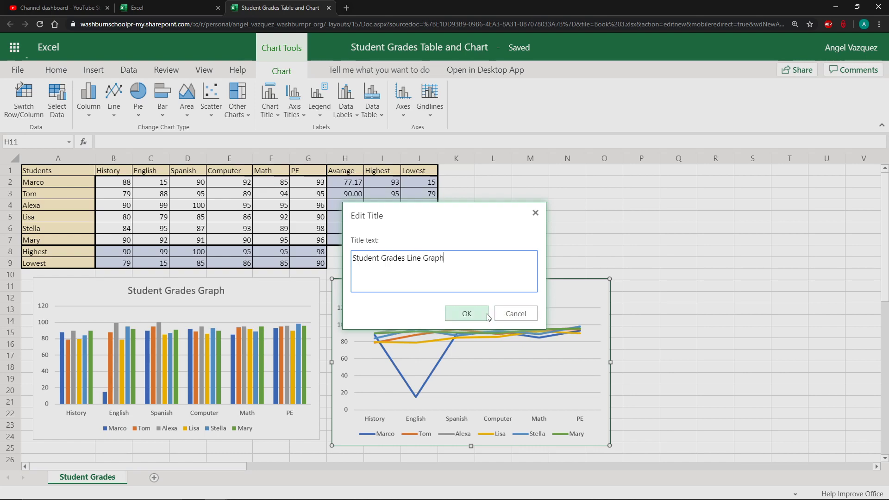
left_click(467, 314)
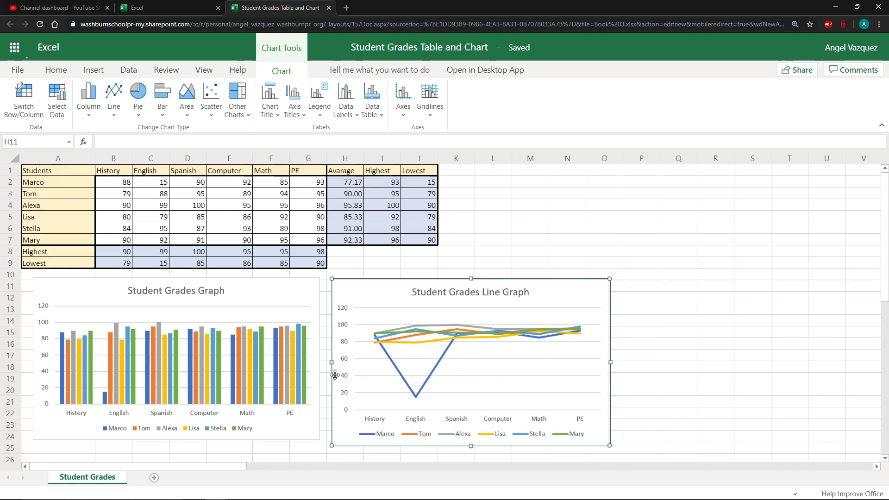
left_click(653, 298)
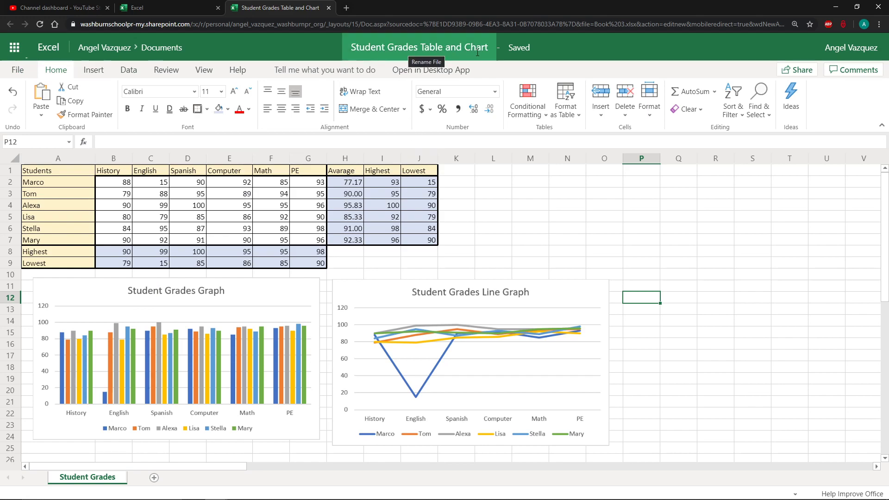
left_click(535, 239)
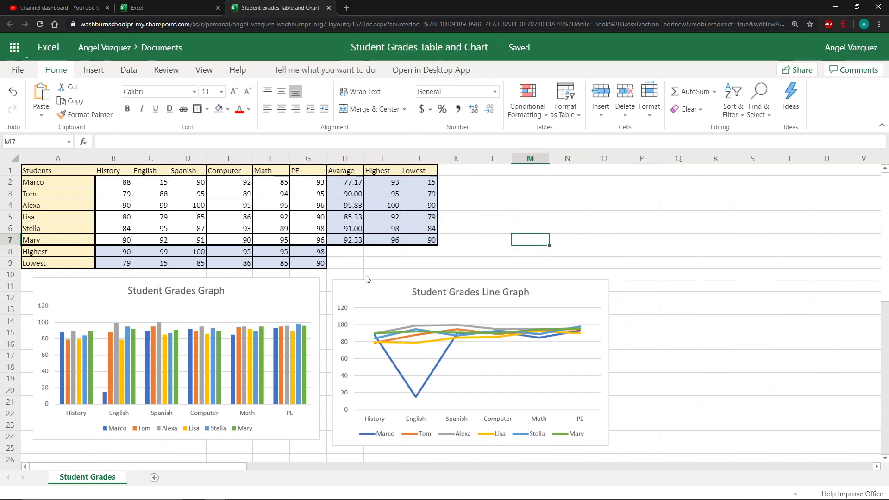
left_click(323, 279)
left_click(363, 327)
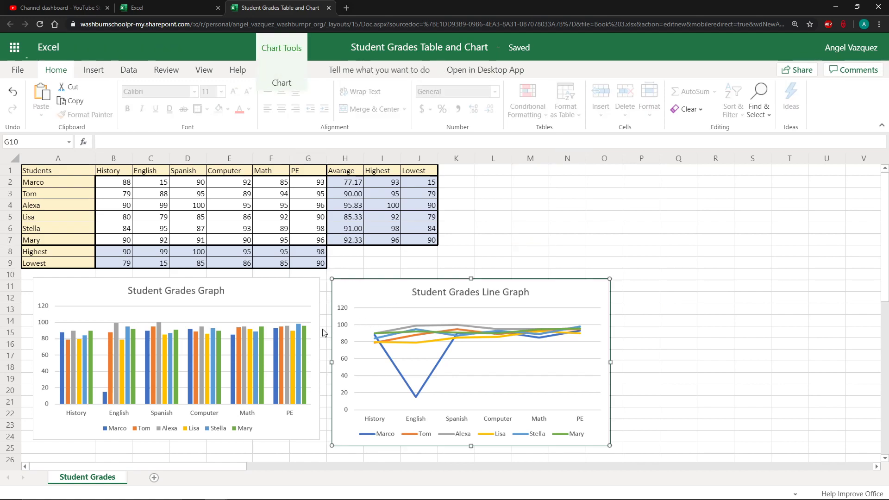
left_click(324, 333)
left_click(357, 322)
left_click(307, 319)
left_click(333, 314)
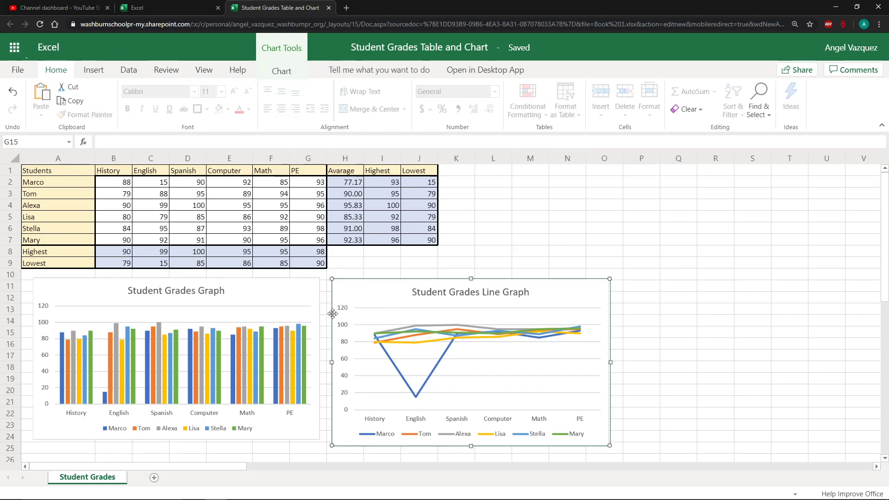
left_click(305, 314)
left_click(412, 308)
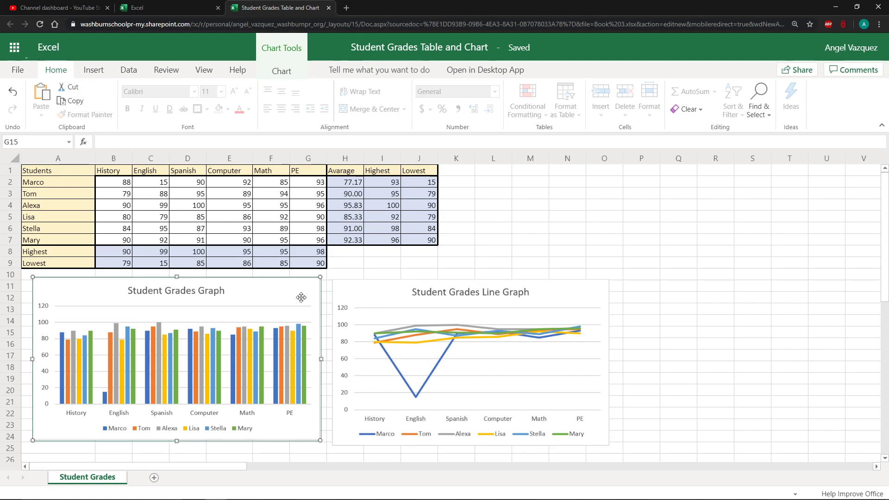
left_click(526, 268)
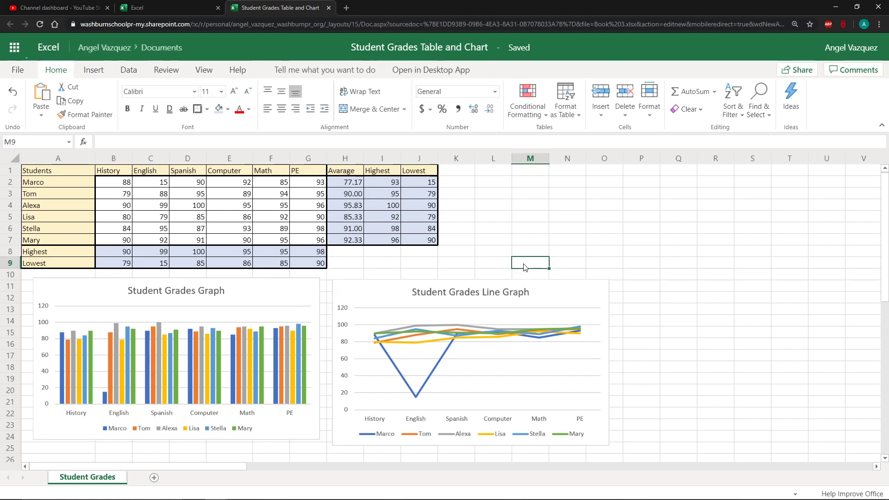
left_click(332, 264)
left_click(387, 255)
left_click(453, 271)
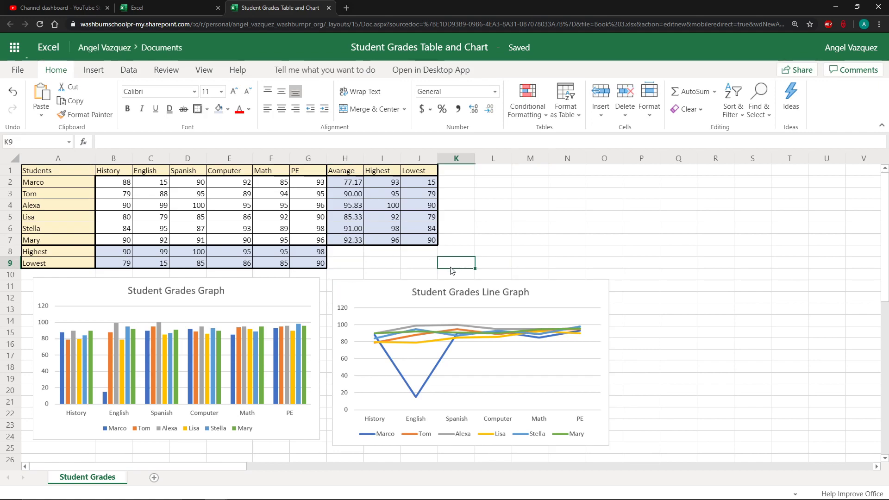
left_click(375, 257)
left_click(350, 255)
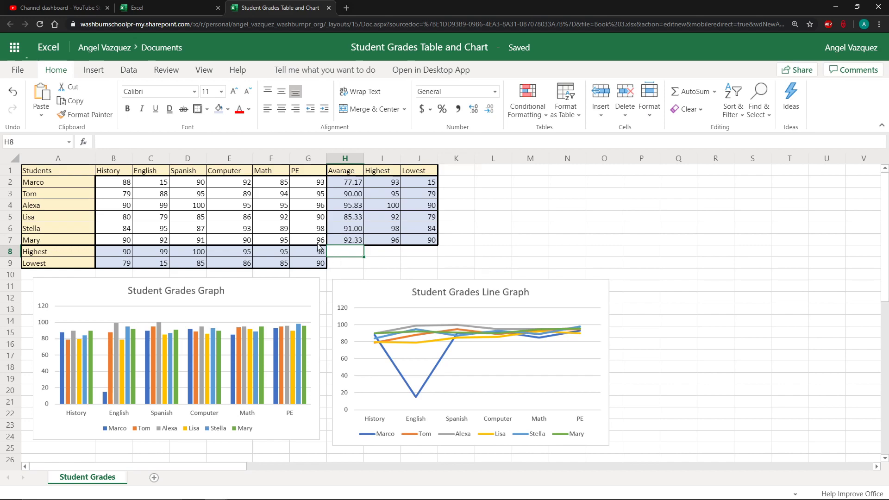